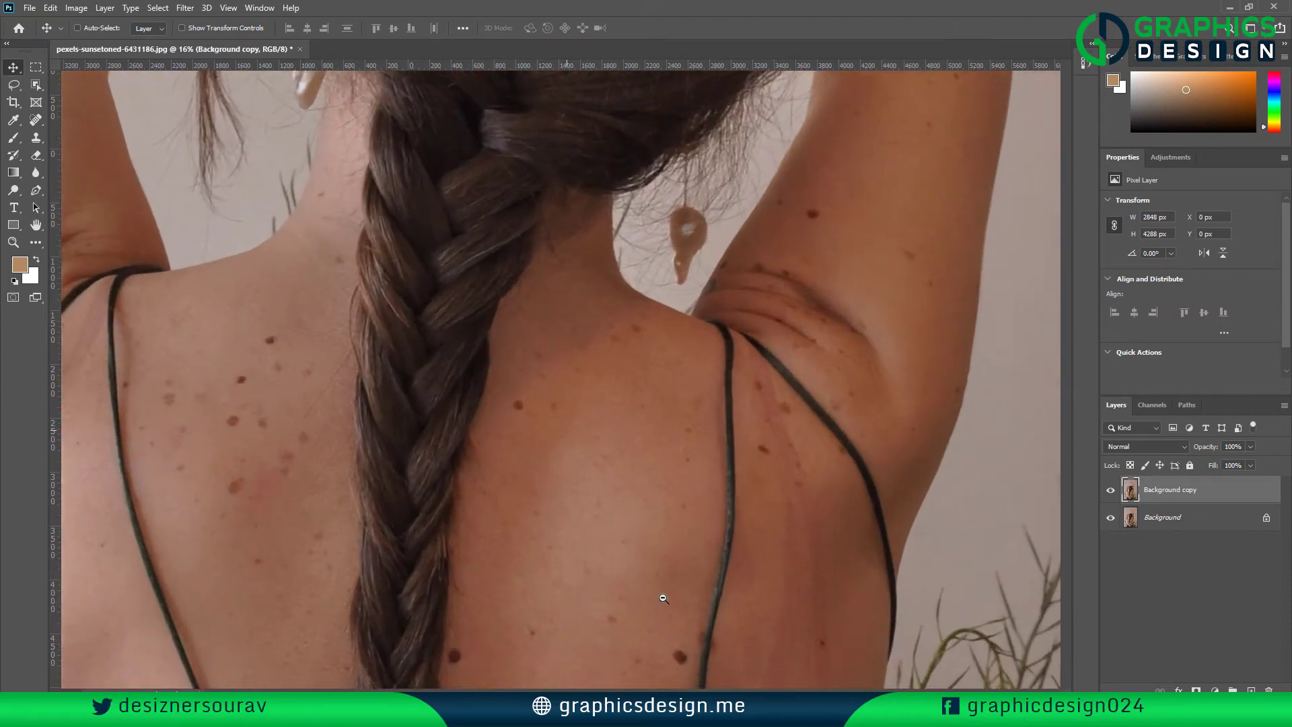
With the Spot Healing Brush, remove the two dark moles on the upper back, left of the braid
left_click(40, 123)
right_click(34, 124)
left_click(77, 122)
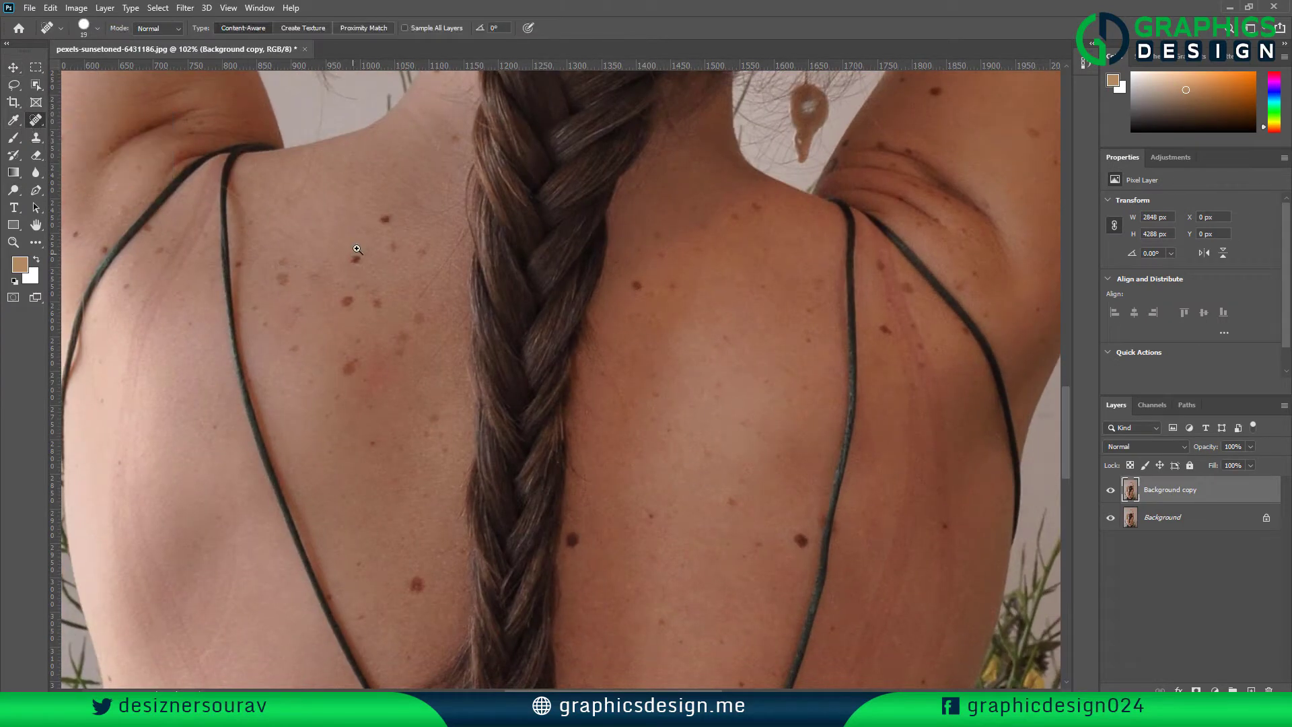
left_click_drag(357, 249, 369, 285)
left_click(354, 264)
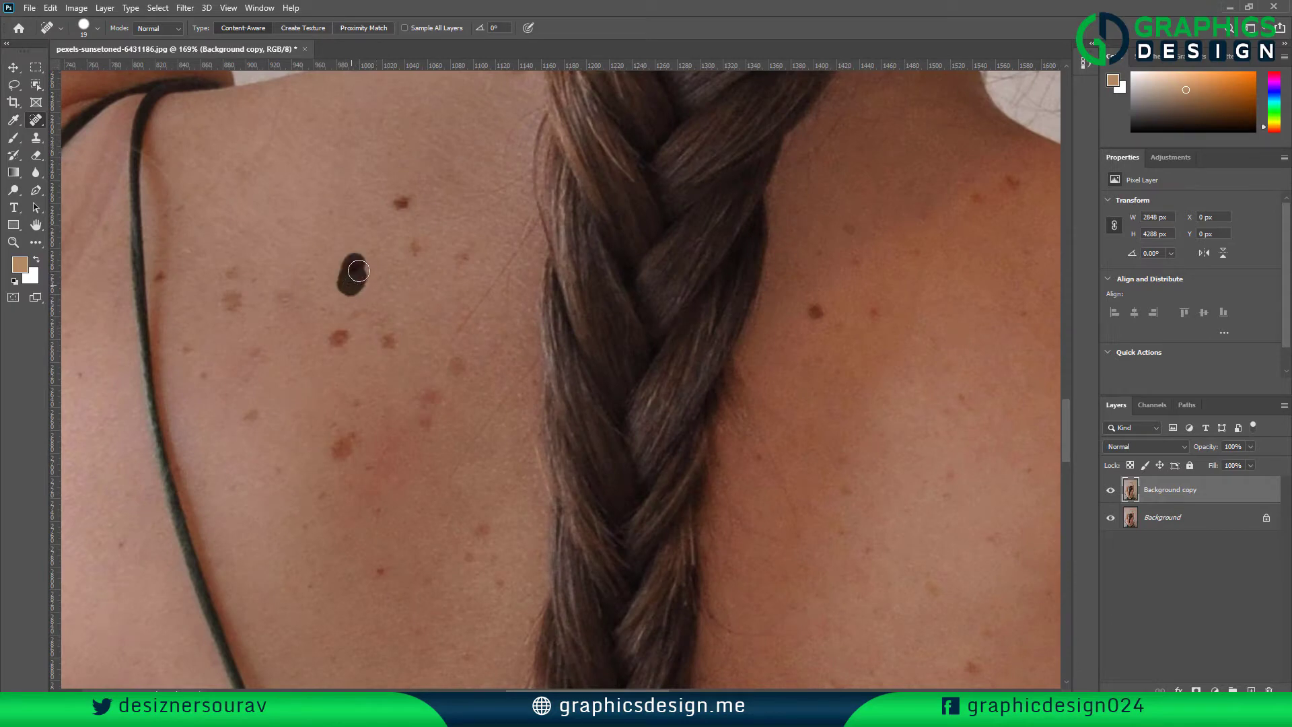
left_click(414, 198)
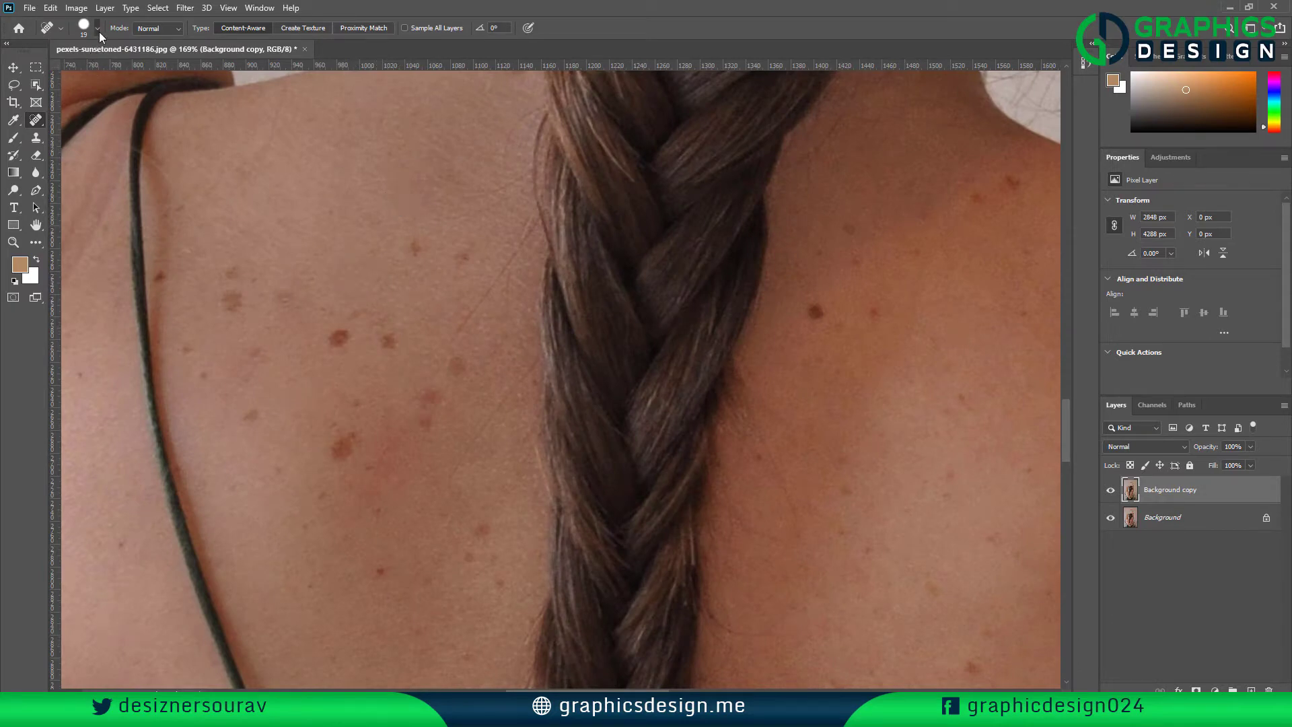
Lower the healing brush hardness to 4% and remove the pair of moles midway between the left strap and the braid
left_click(98, 28)
left_click_drag(76, 95, 28, 98)
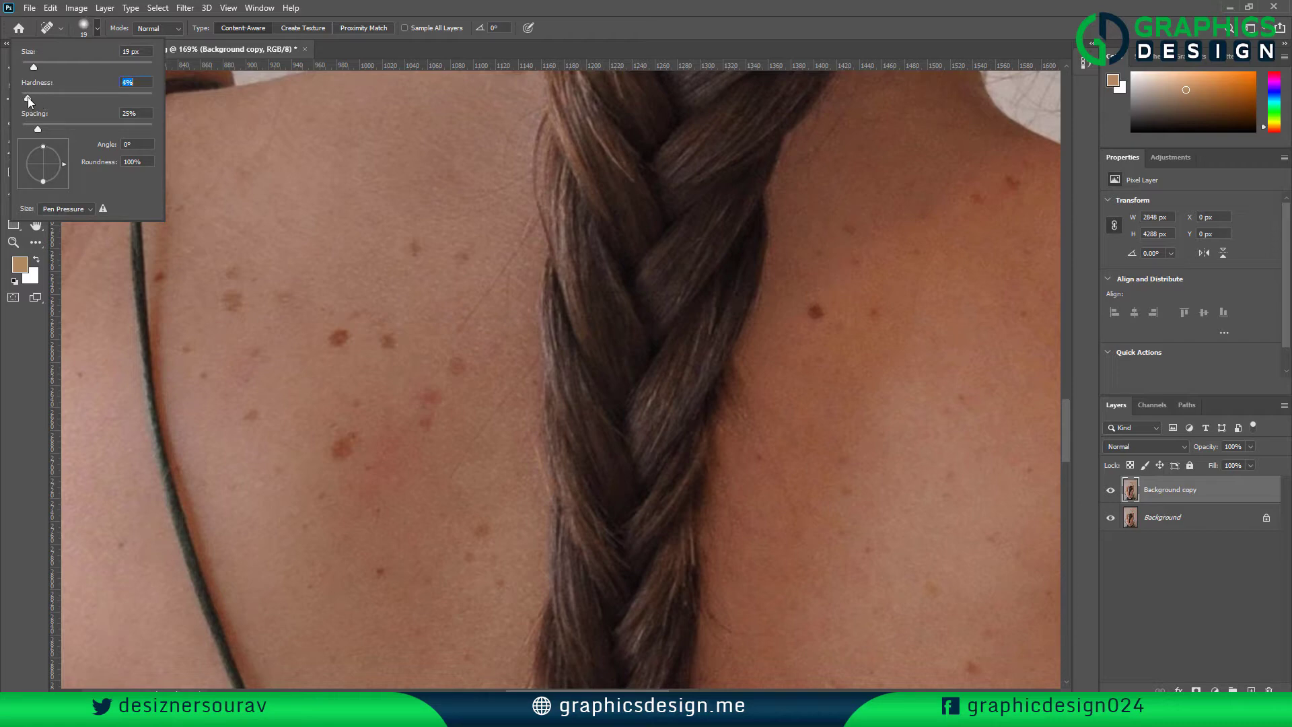
left_click(384, 342)
left_click(340, 339)
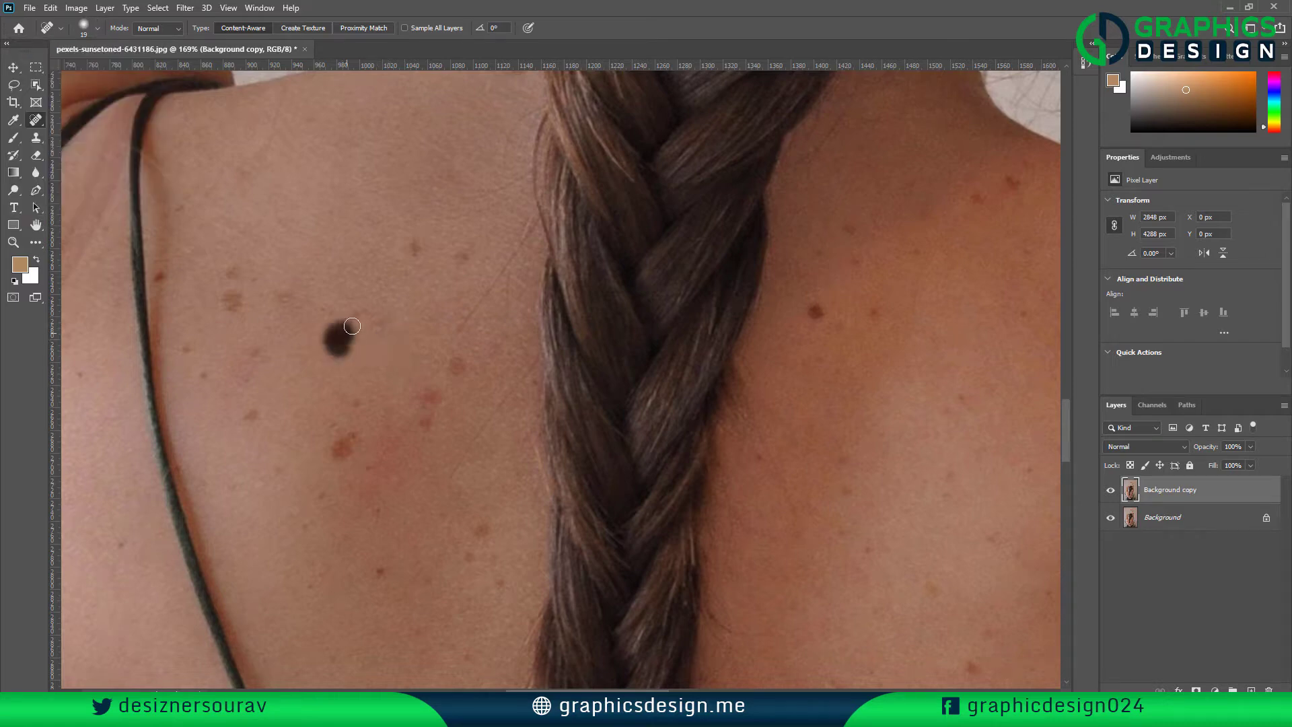
left_click(354, 314)
Heal the remaining brown and reddish spots on the upper back between the left strap and the braid
left_click(462, 255)
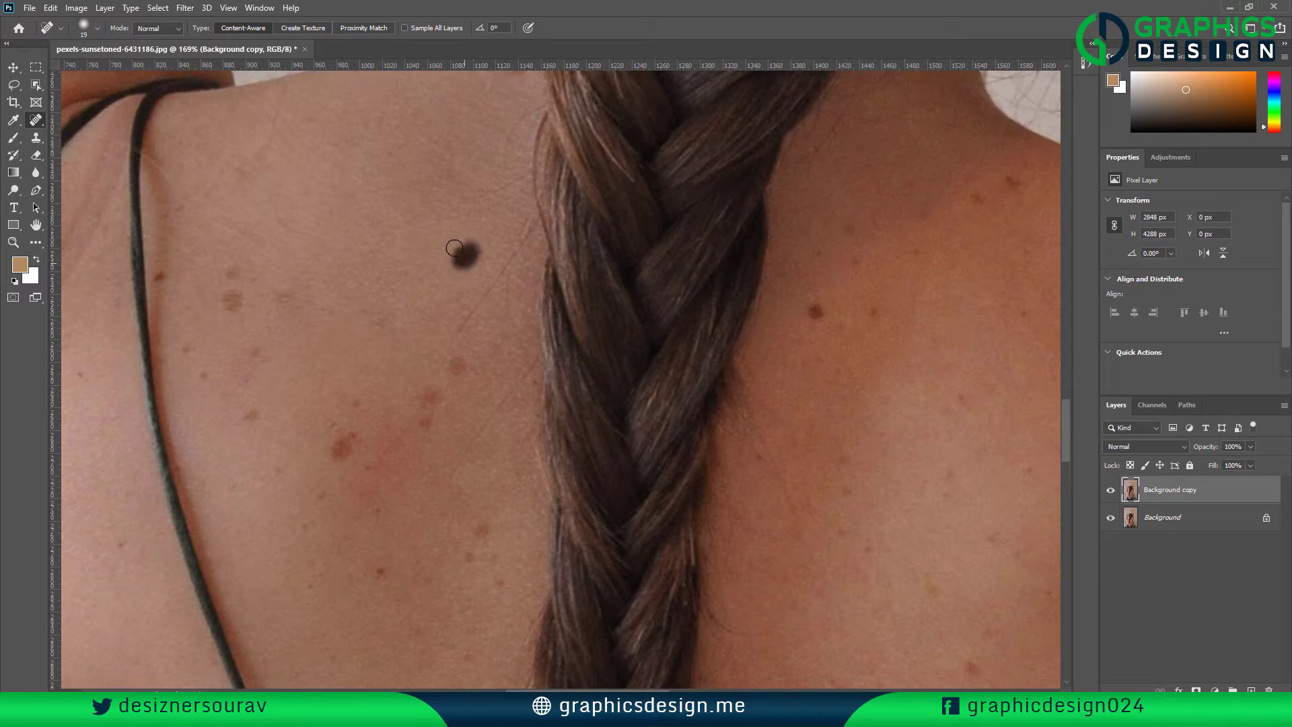
left_click(380, 327)
left_click(427, 397)
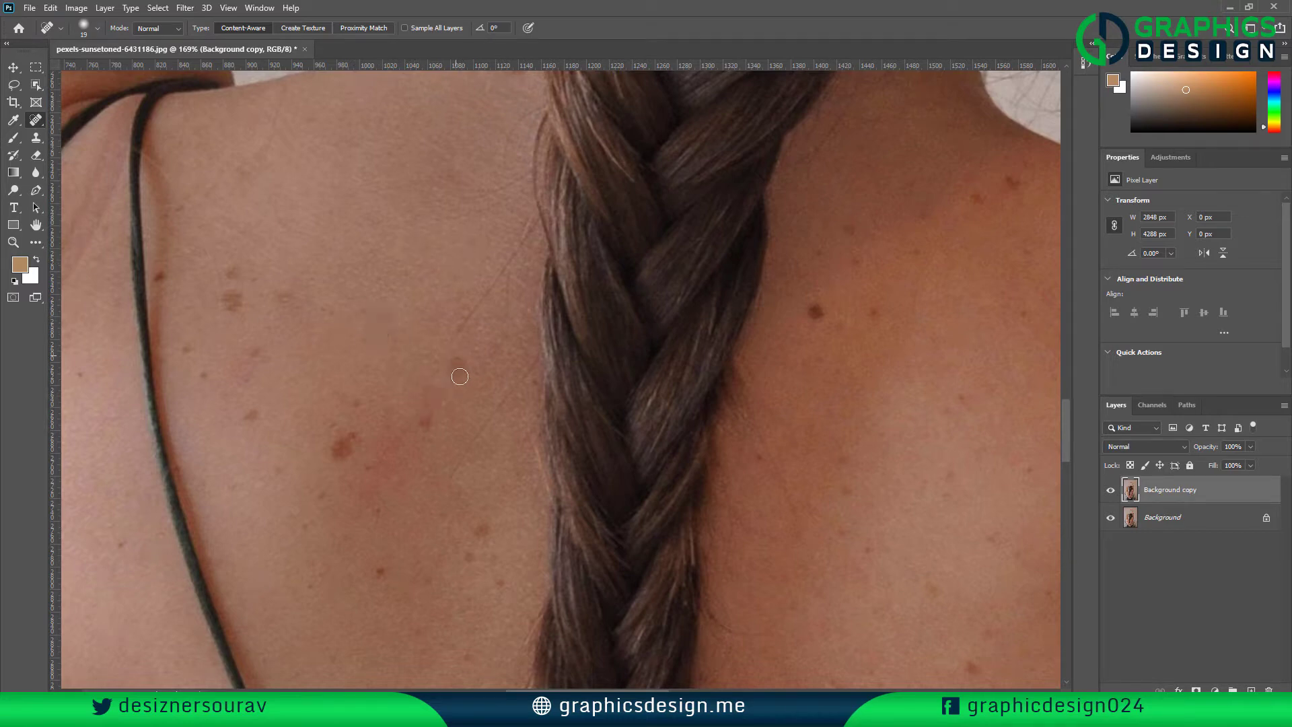
left_click(460, 365)
left_click(341, 441)
left_click(375, 455)
left_click(377, 514)
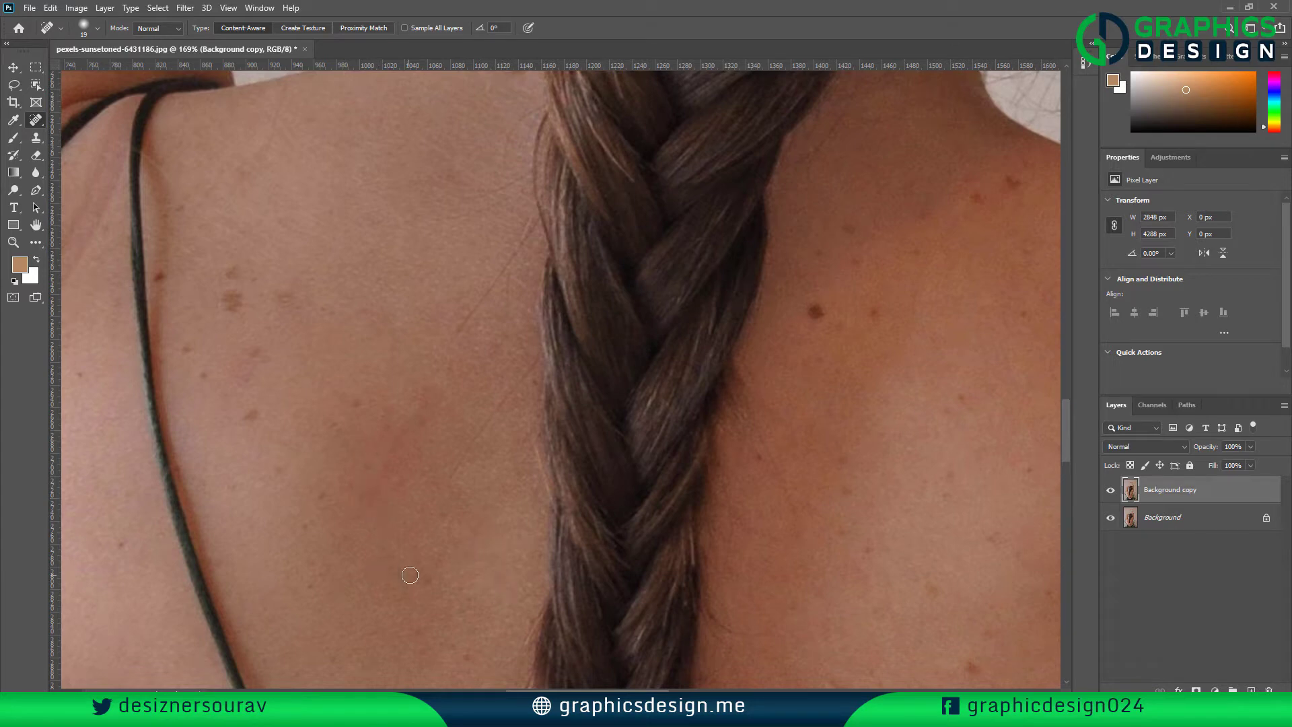
Remove the small spots on the mid back close to the braid's left edge
left_click_drag(410, 575, 583, 254)
left_click(629, 488)
mouse_move(533, 542)
left_mouse_down()
mouse_move(609, 422)
mouse_move(598, 469)
left_mouse_up()
left_click(715, 268)
left_click(775, 308)
left_click_drag(626, 224, 666, 646)
left_click(669, 632)
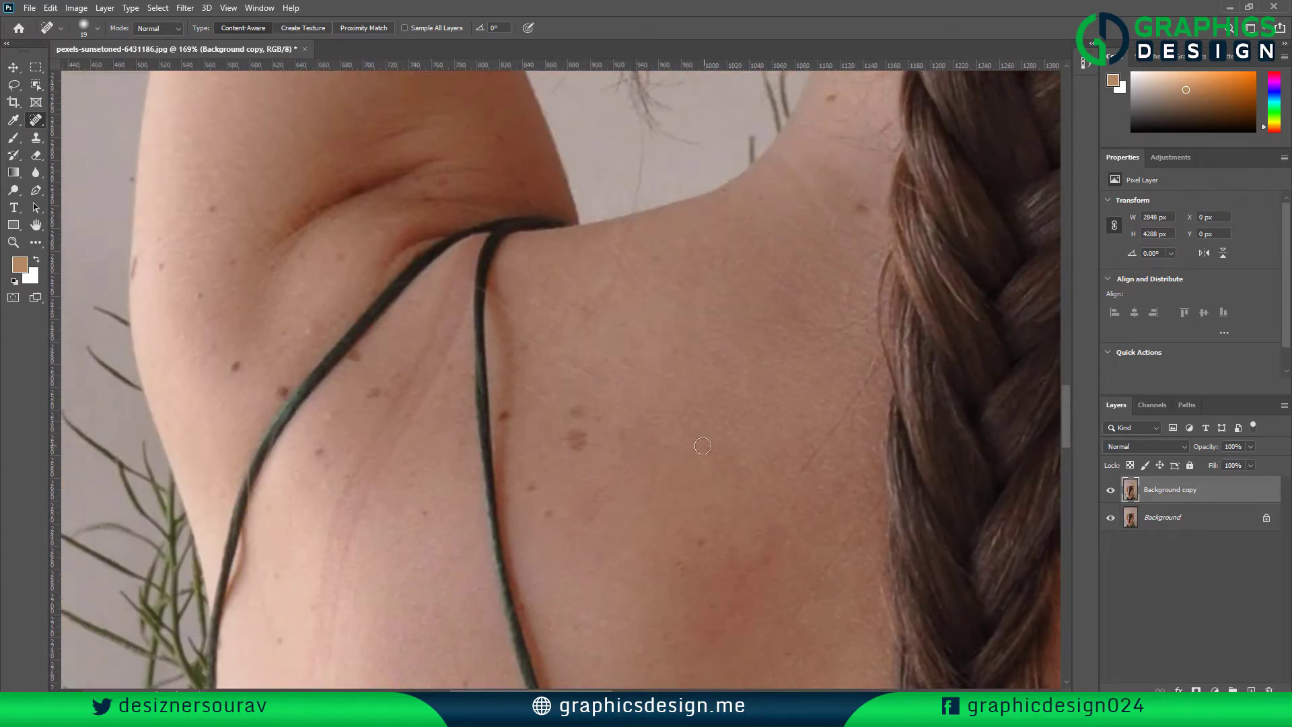
Heal the brown moles beside the inner left strap near the shoulder
left_click(578, 440)
left_click_drag(505, 413, 586, 315)
left_click(587, 316)
left_click_drag(460, 294, 594, 428)
left_click(591, 427)
Clean up the small spots between the two left straps and along the inner strap's edge
scroll(532, 505, "down", 3)
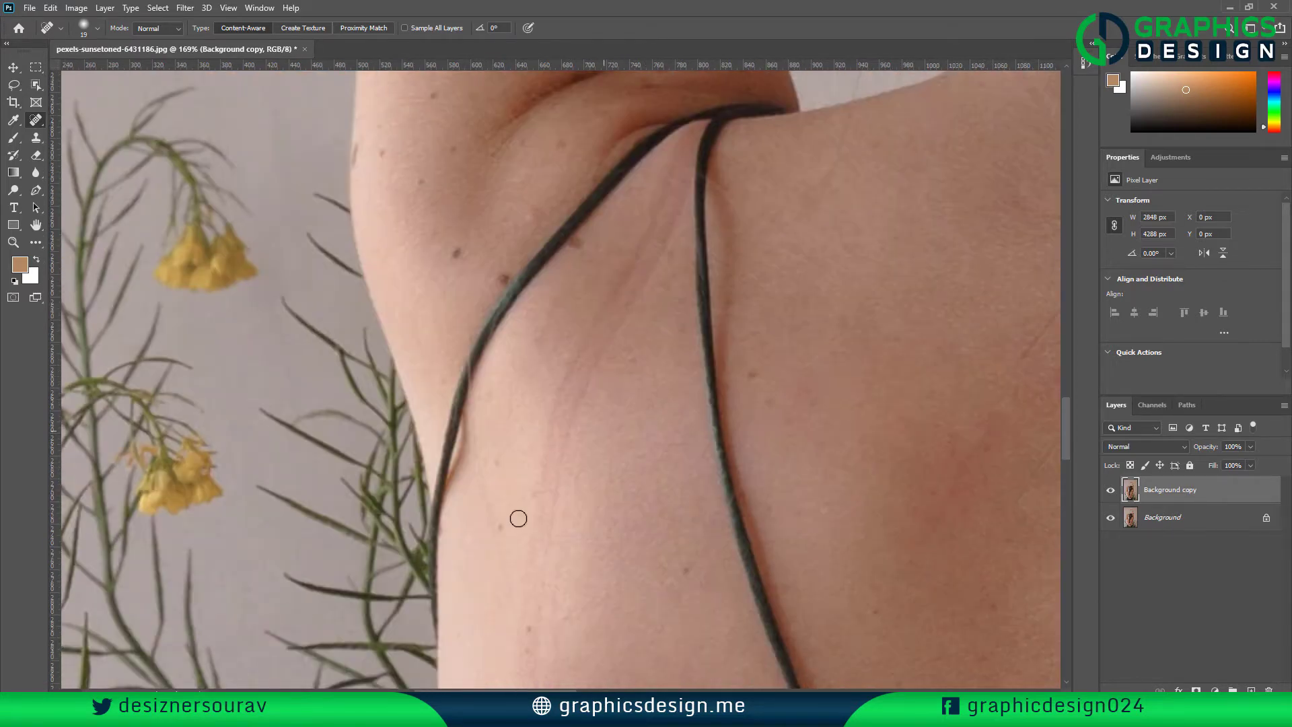
left_click(571, 424)
scroll(547, 583, "down", 2)
left_click(794, 358)
left_click(744, 429)
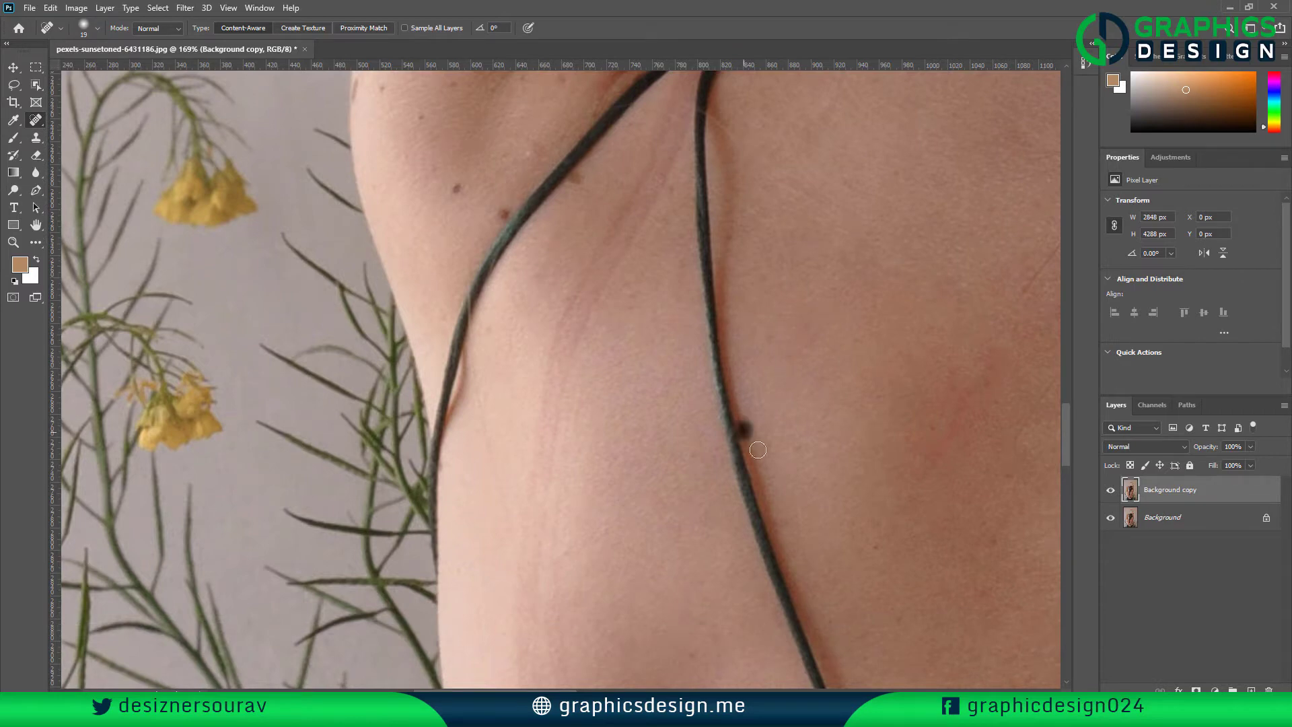
Remove the large dark moles and nearby spots on the mid back, between the braid and the right strap
left_click_drag(875, 505, 525, 357)
left_click_drag(740, 478, 421, 341)
left_click(600, 389)
left_click_drag(727, 367, 542, 375)
left_click(547, 363)
left_click(686, 340)
left_click(796, 403)
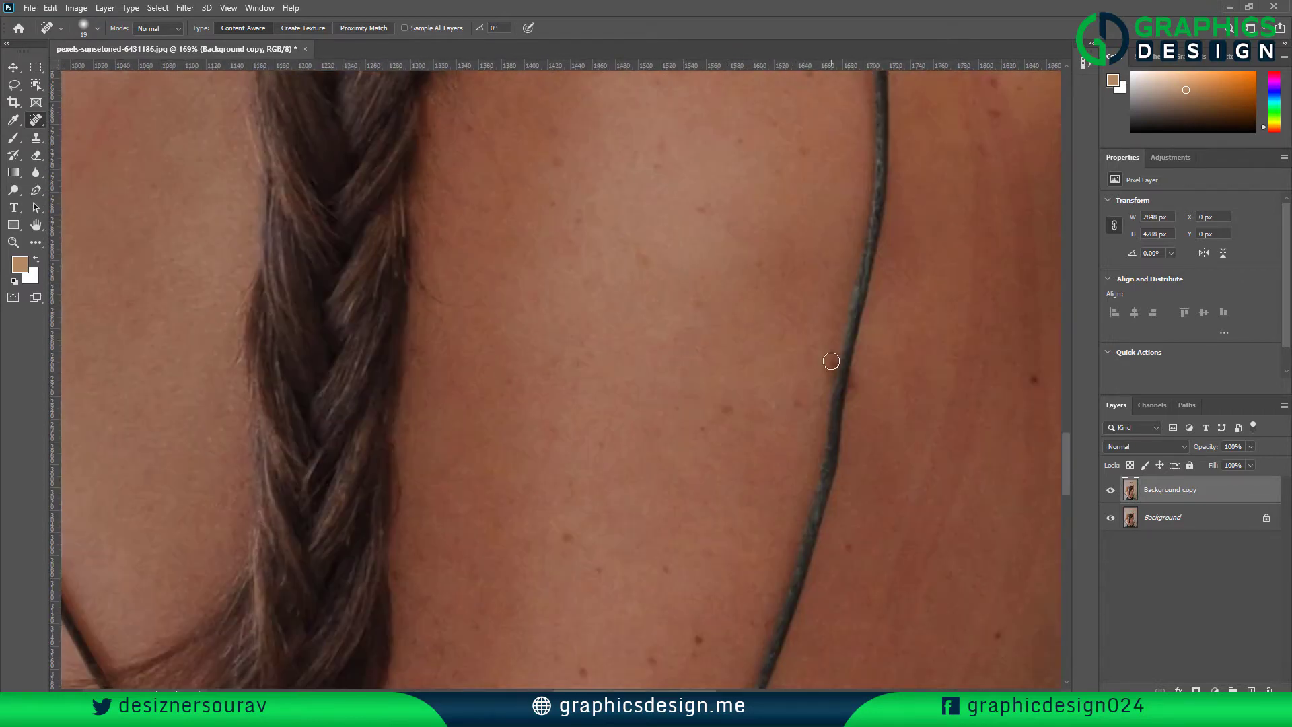
Heal the dark moles on the lower back just below the tip of the braid
left_click_drag(665, 567, 699, 344)
left_click_drag(592, 437, 774, 307)
left_click(702, 481)
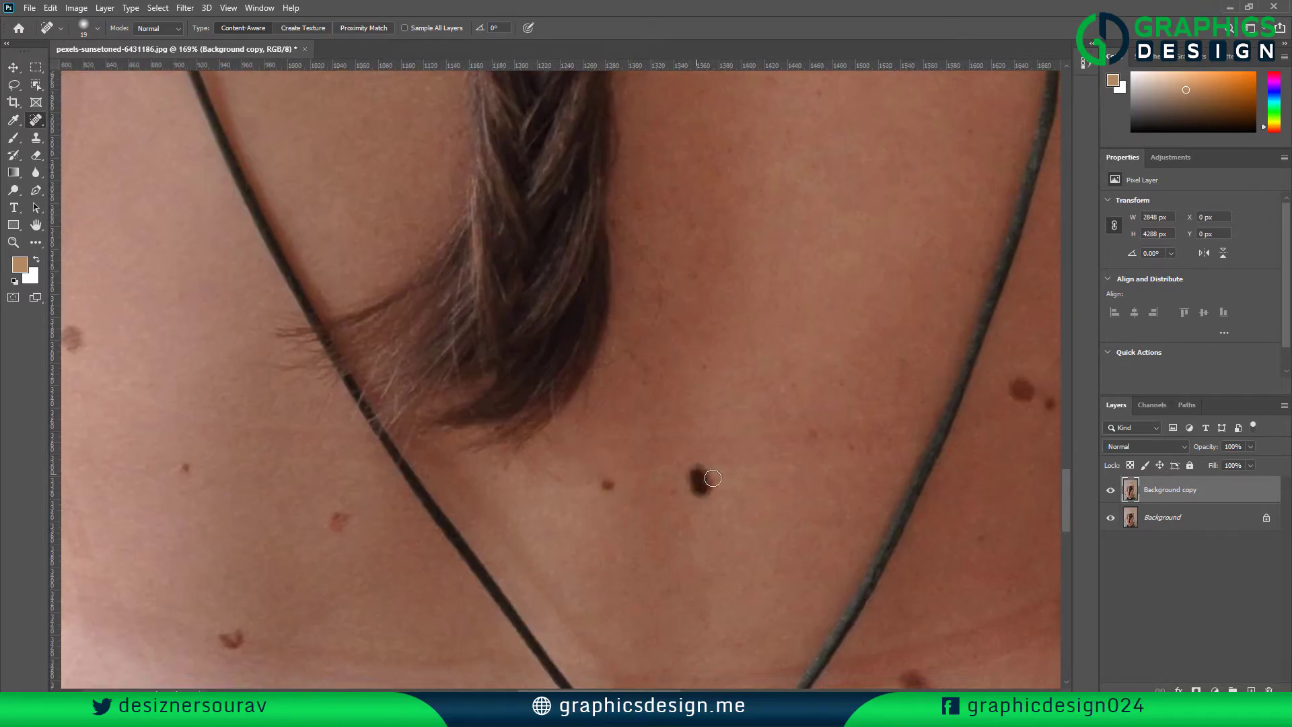
left_click(613, 488)
left_click(814, 439)
Remove the moles and spots on the lower right back, outside the right strap
left_click_drag(996, 404, 688, 402)
left_click(714, 389)
left_click(742, 402)
left_click(707, 385)
left_click_drag(797, 519, 796, 505)
mouse_move(646, 646)
left_mouse_down()
mouse_move(709, 439)
mouse_move(671, 473)
left_mouse_up()
left_click_drag(671, 611, 727, 466)
left_click_drag(725, 466, 735, 463)
Heal the large mole beside the strap crossing and the dark mole above the dress's neckline
mouse_move(651, 594)
left_mouse_down()
mouse_move(848, 411)
mouse_move(860, 435)
left_mouse_up()
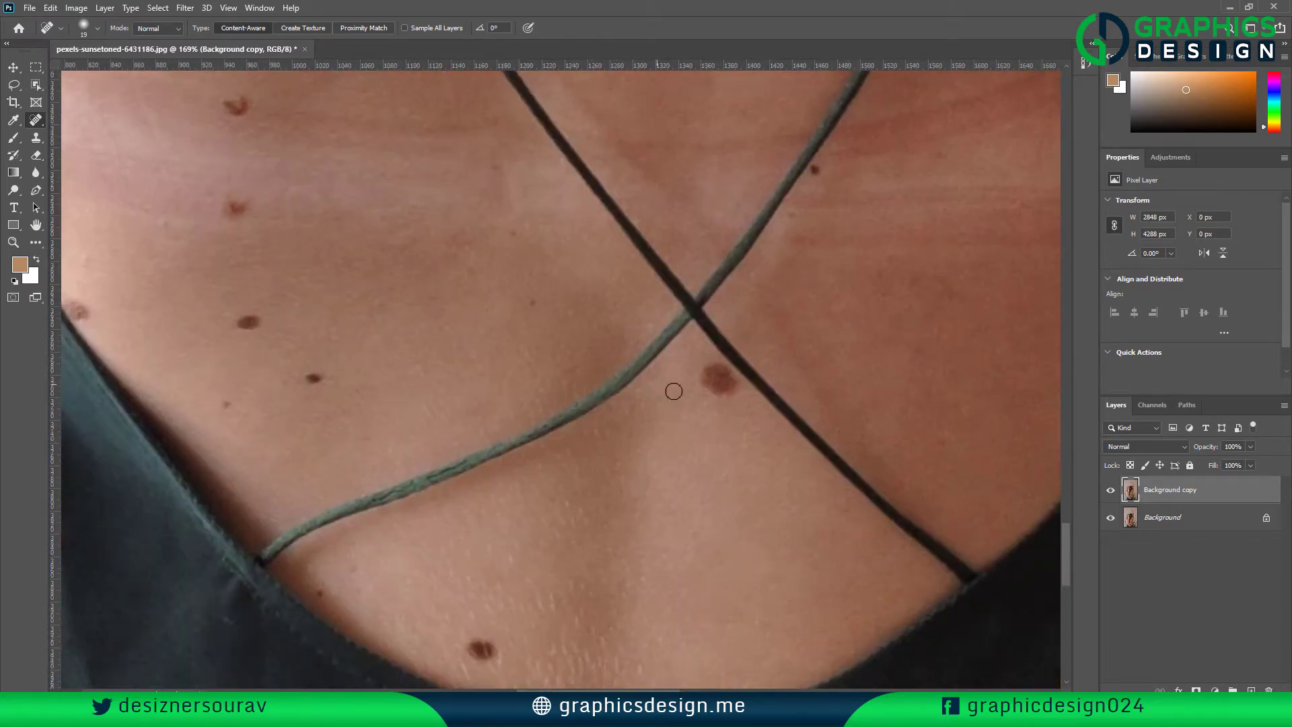
left_click_drag(705, 383, 711, 384)
left_click_drag(504, 618, 629, 421)
left_click_drag(596, 449, 614, 453)
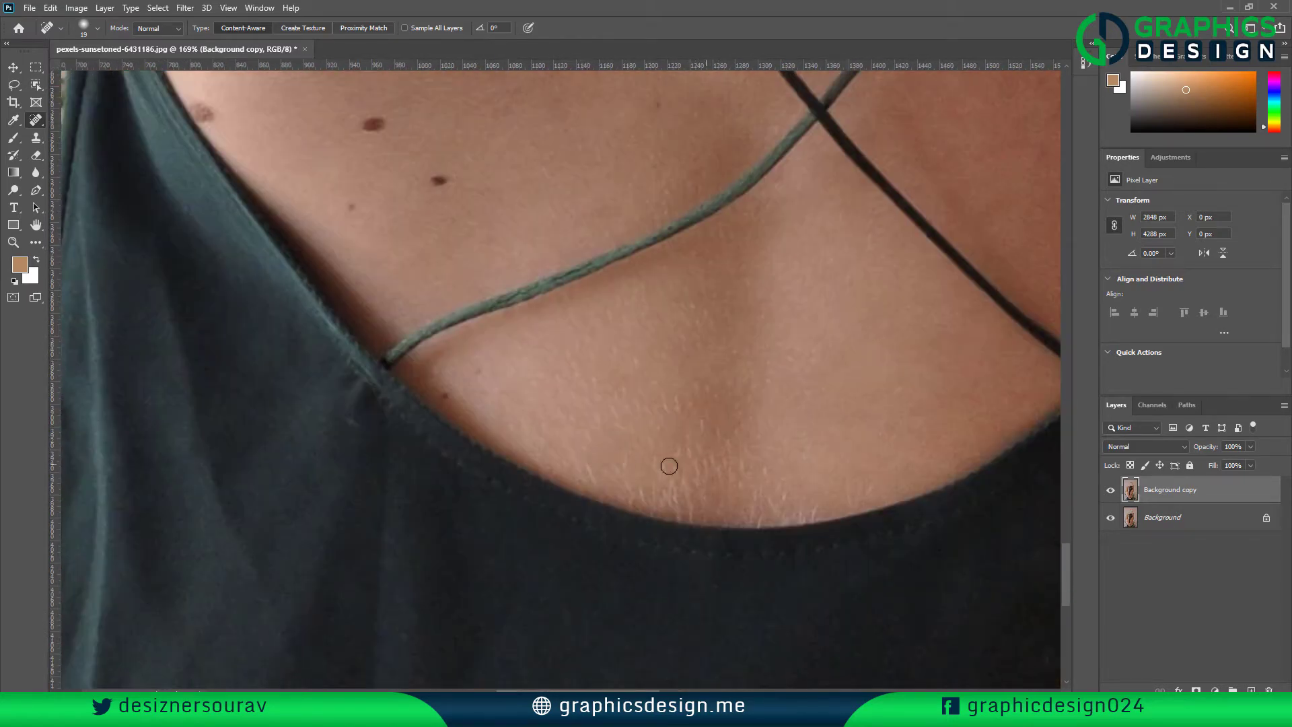
Retouch the fine light hairs on the skin along the dress's back neckline
left_click_drag(850, 472, 852, 505)
left_click(726, 471)
left_click_drag(636, 488, 642, 506)
left_click_drag(666, 494, 675, 506)
Remove the moles on the lower left back between the green strap and the dress's edge
left_click_drag(548, 313, 735, 417)
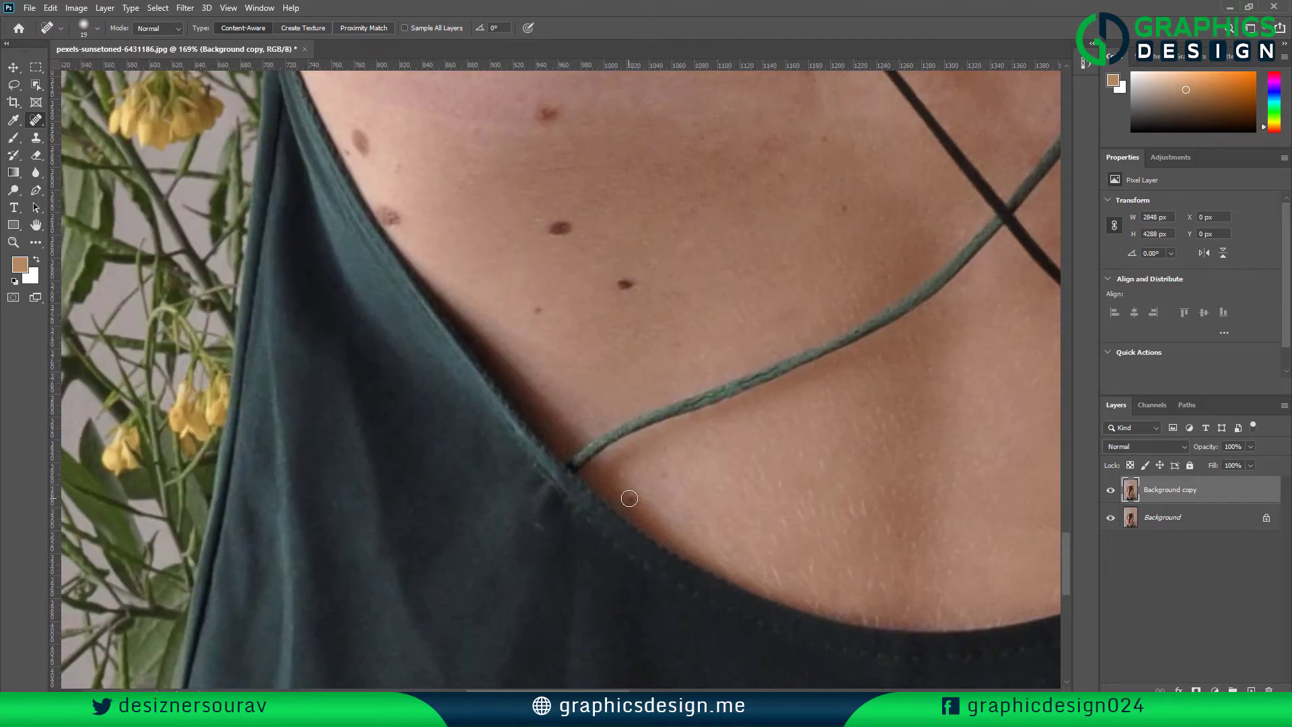
left_click(537, 310)
mouse_move(401, 220)
left_mouse_down()
mouse_move(484, 364)
mouse_move(465, 353)
left_mouse_up()
left_click_drag(537, 302, 611, 415)
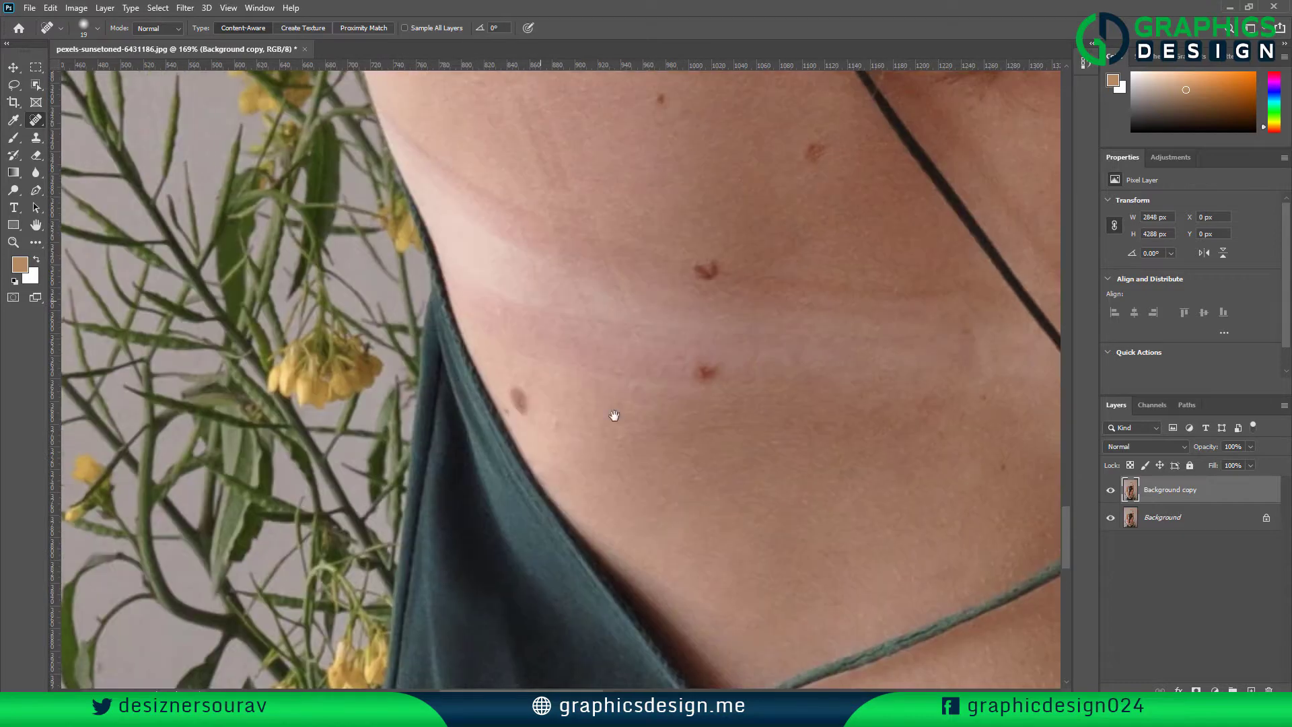
Heal the moles around the pale tan line across the lower left back
left_click_drag(521, 410, 513, 397)
left_click_drag(697, 373, 714, 367)
left_click_drag(793, 305, 752, 455)
left_click_drag(660, 416, 676, 427)
left_click_drag(773, 296, 775, 308)
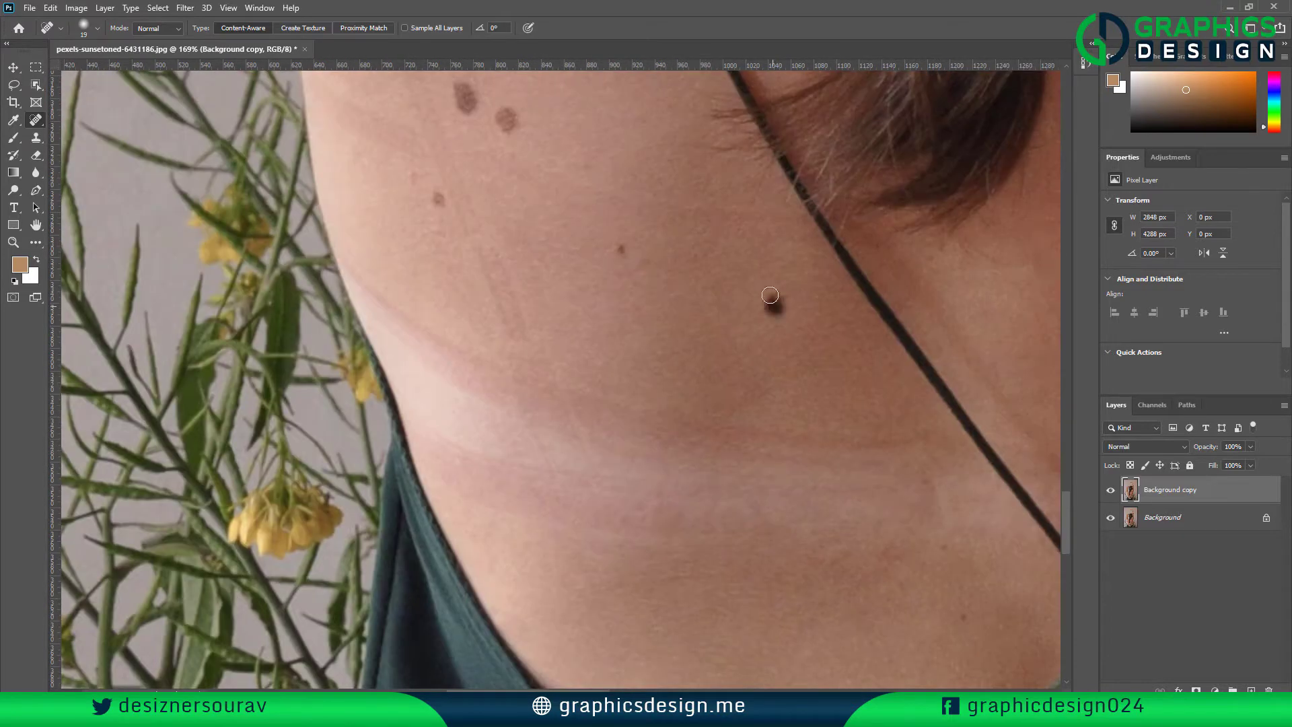
Remove the group of moles on the left flank above the tan line
left_click(619, 251)
mouse_move(552, 194)
left_mouse_down()
mouse_move(733, 534)
mouse_move(773, 572)
left_mouse_up()
left_click(666, 577)
left_click_drag(689, 470, 695, 490)
left_click_drag(734, 491, 724, 499)
Heal the moles around the left armpit, along the outer strap and on the arm's outer edge
scroll(692, 599, "up", 15)
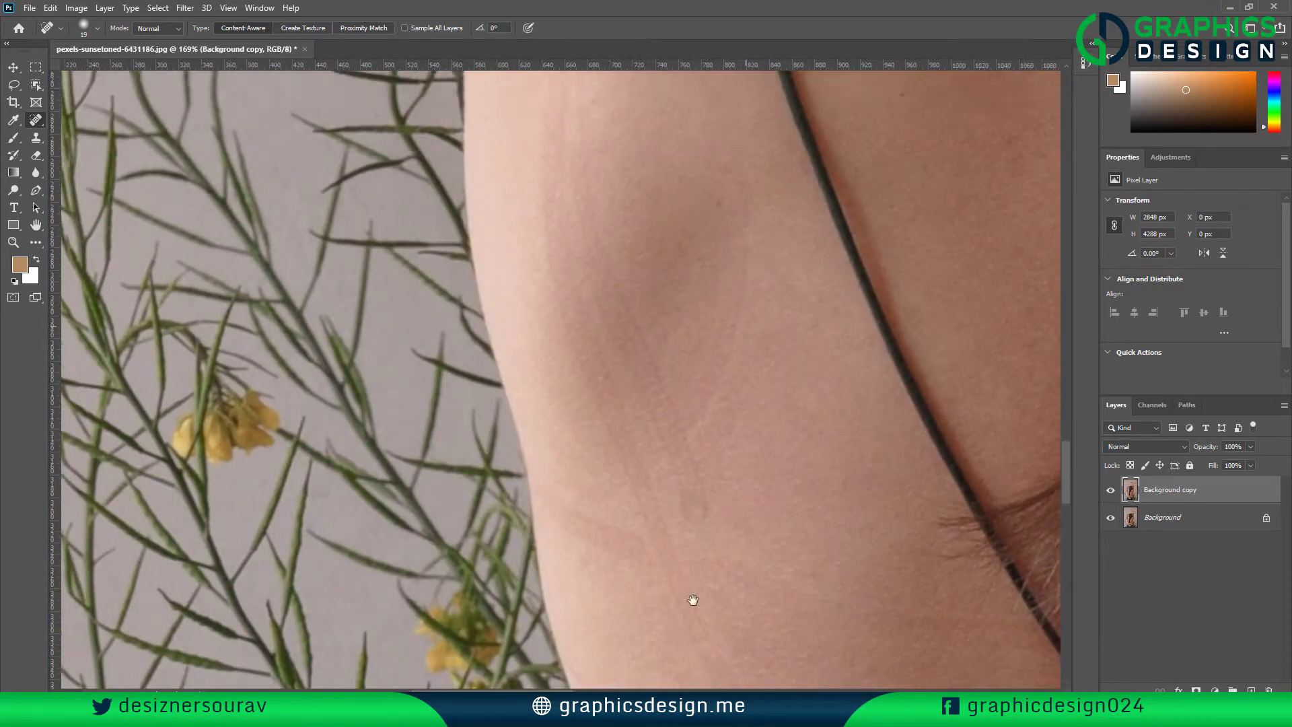
left_click_drag(601, 525, 588, 544)
left_click(483, 531)
left_click_drag(463, 456, 440, 469)
left_click(408, 431)
left_click_drag(382, 420, 390, 446)
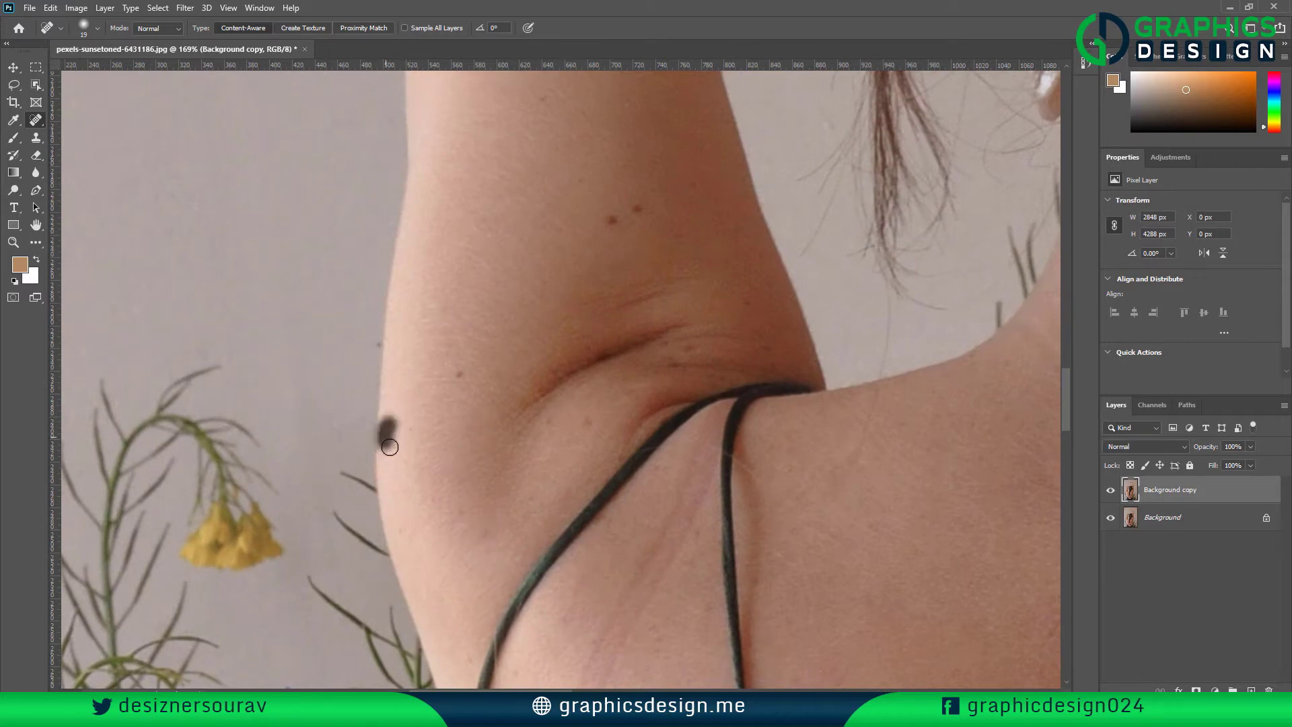
left_click(590, 418)
Remove the moles on the left upper arm between the armpit and the elbow
left_click_drag(680, 326, 640, 542)
left_click_drag(576, 445, 597, 424)
left_click(541, 396)
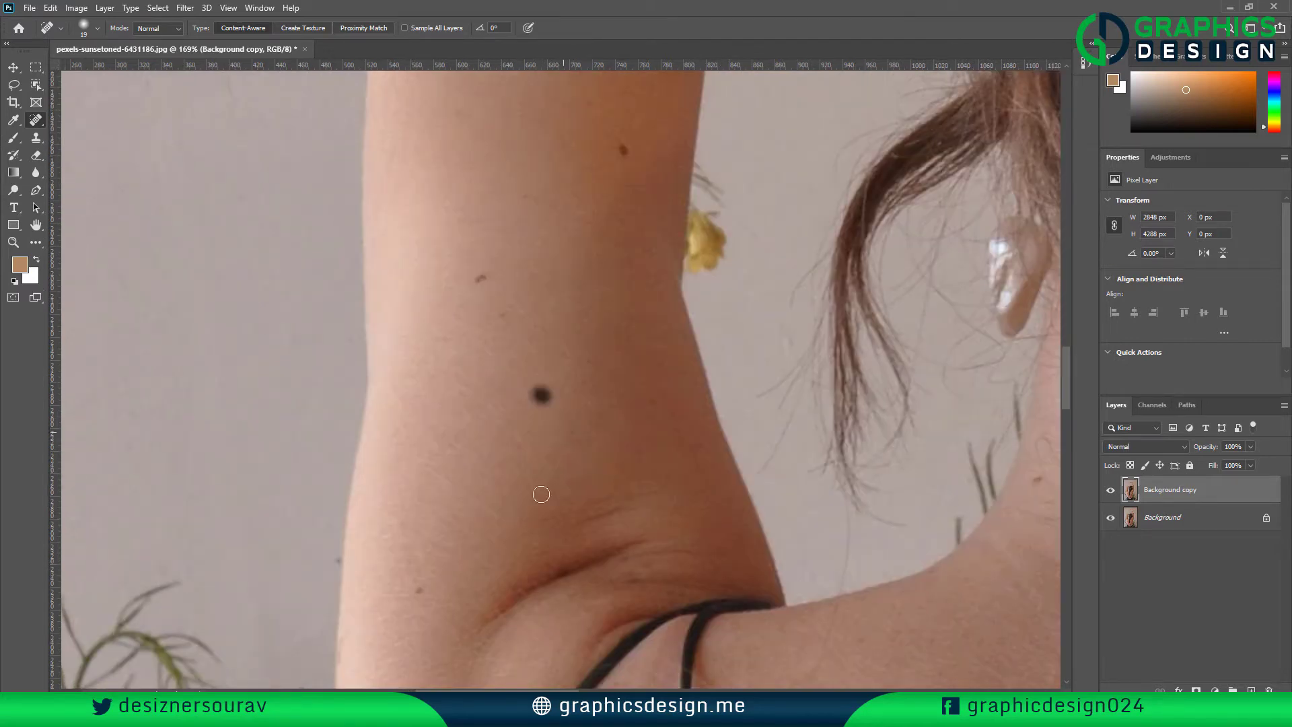
scroll(535, 464, "up", 10)
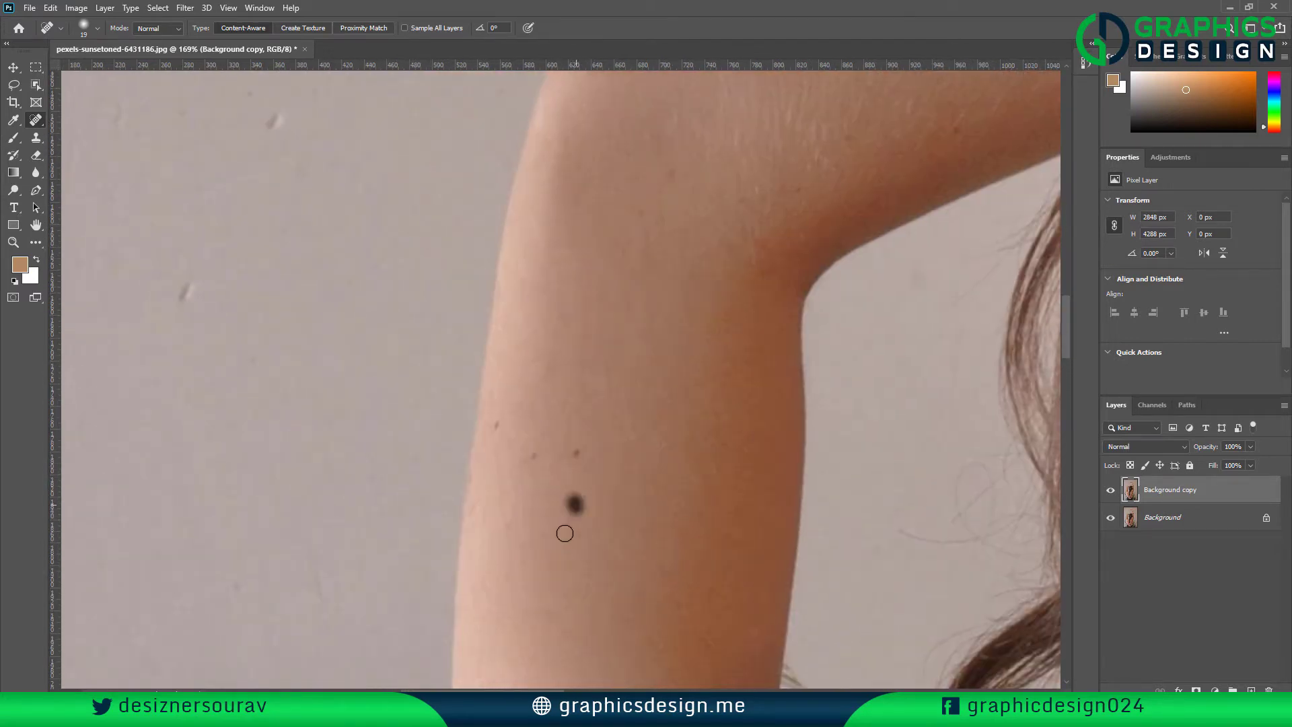
Heal the small spots around the left elbow and the start of the forearm
scroll(495, 422, "up", 4)
left_click(658, 375)
left_click(736, 403)
mouse_move(834, 302)
left_mouse_down()
mouse_move(615, 490)
mouse_move(642, 418)
left_mouse_up()
left_click_drag(727, 340, 554, 520)
left_click_drag(549, 527, 566, 515)
left_click(605, 491)
left_click(659, 513)
Remove the mole on the left forearm above the hair
left_click_drag(681, 662, 714, 523)
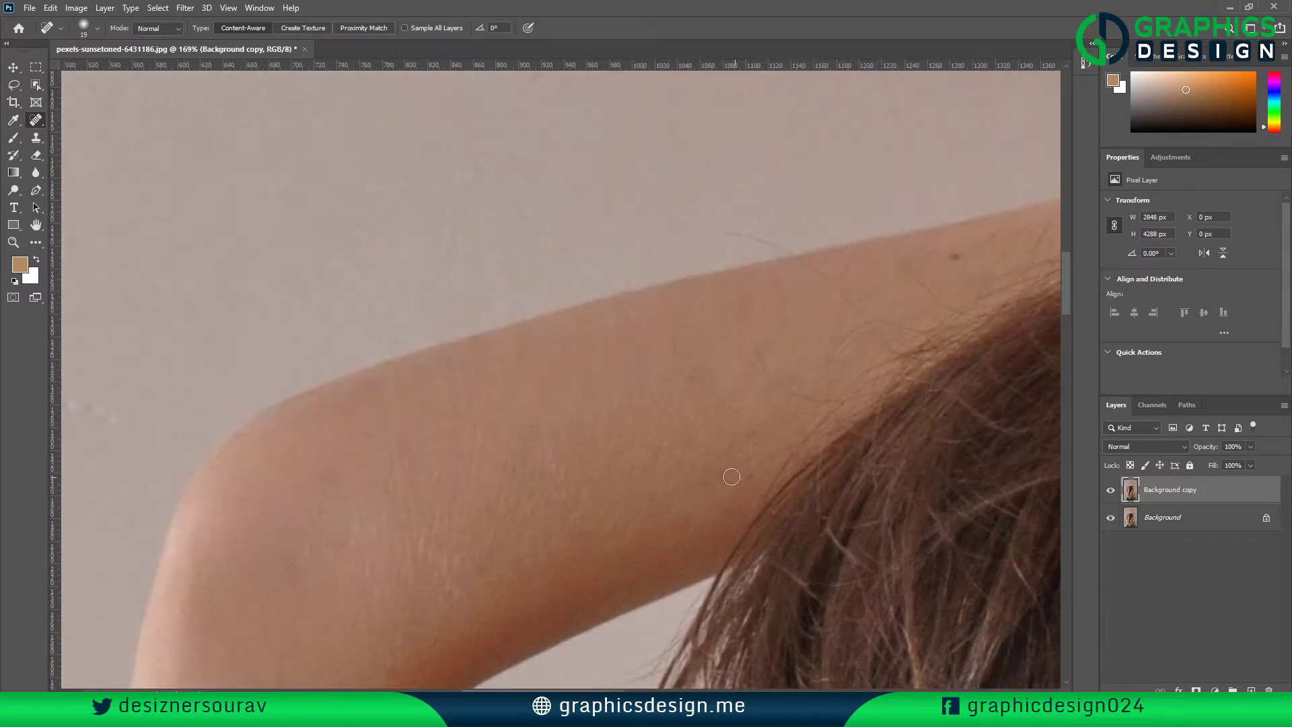
left_click_drag(954, 256, 663, 404)
left_click(664, 404)
Heal the moles along the right upper arm down towards the armpit
mouse_move(1010, 427)
left_mouse_down()
mouse_move(642, 370)
mouse_move(663, 548)
left_mouse_up()
scroll(642, 522, "down", 6)
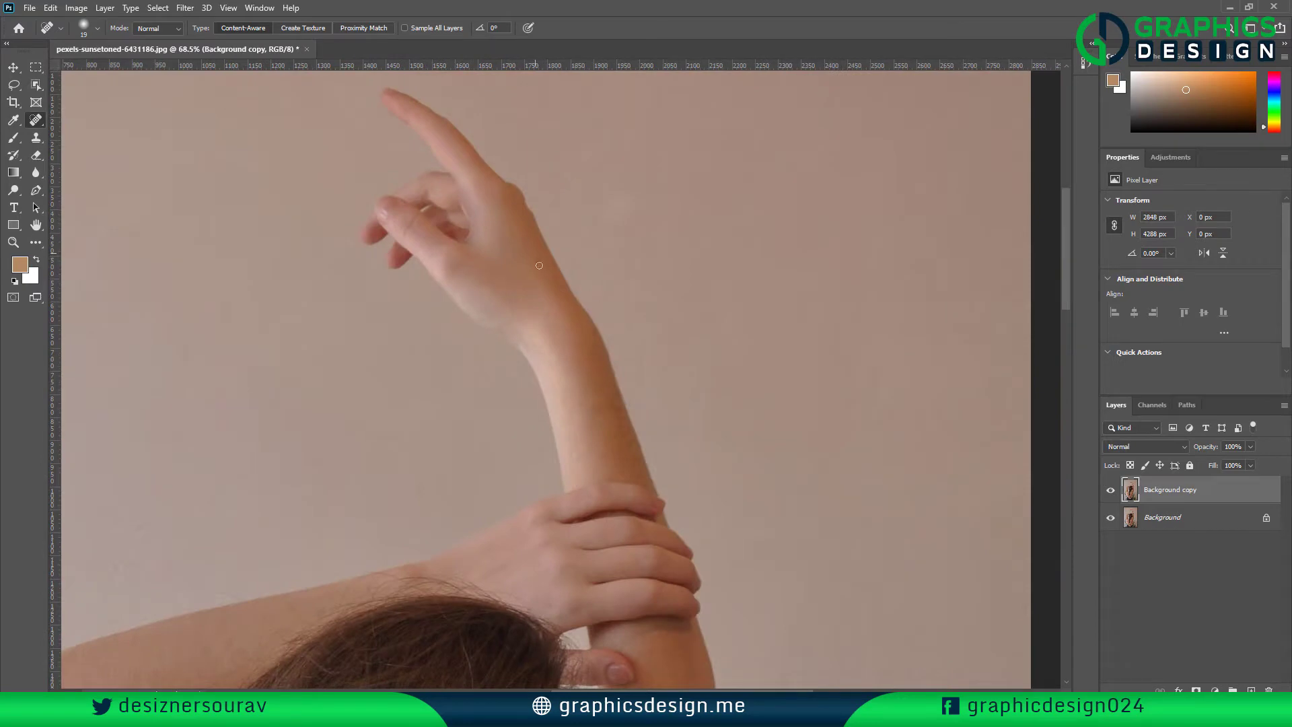
scroll(539, 265, "down", 6)
scroll(539, 283, "up", 5)
left_click(763, 652)
left_click_drag(818, 652, 853, 319)
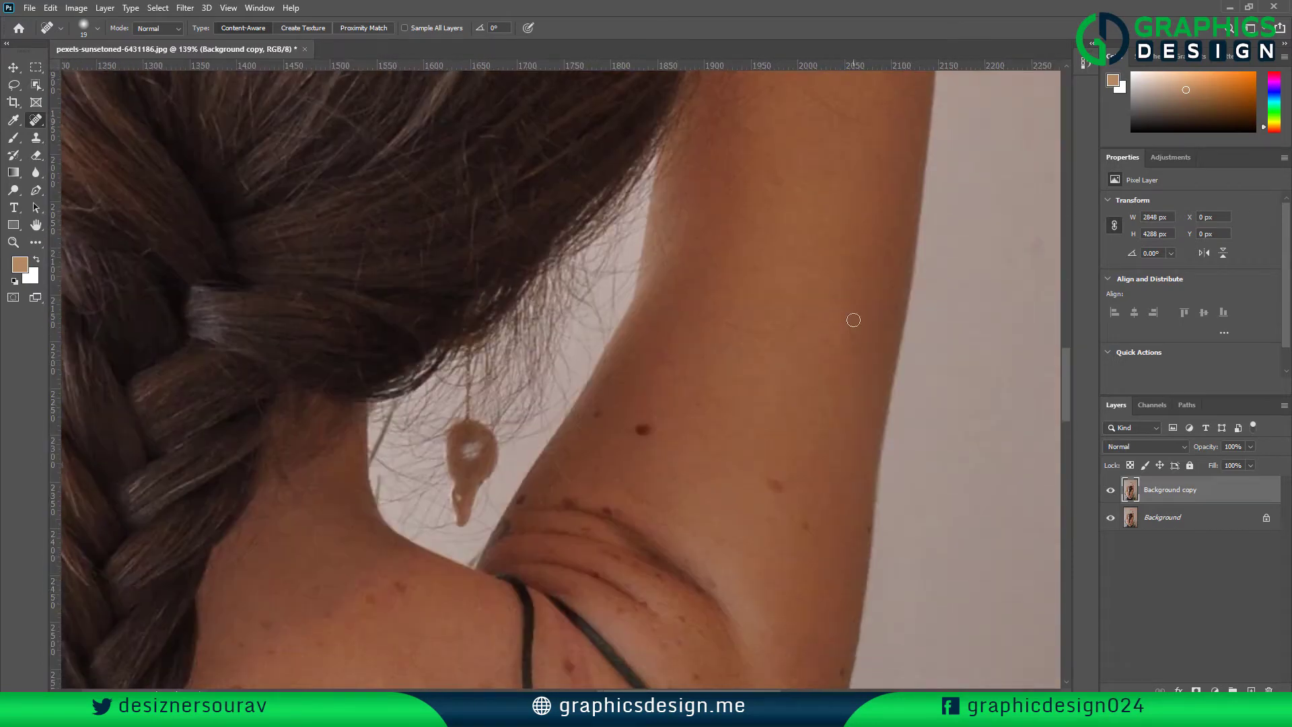
left_click(776, 484)
left_click(804, 524)
left_click_drag(854, 525, 914, 317)
left_click(905, 460)
left_click_drag(904, 458, 959, 357)
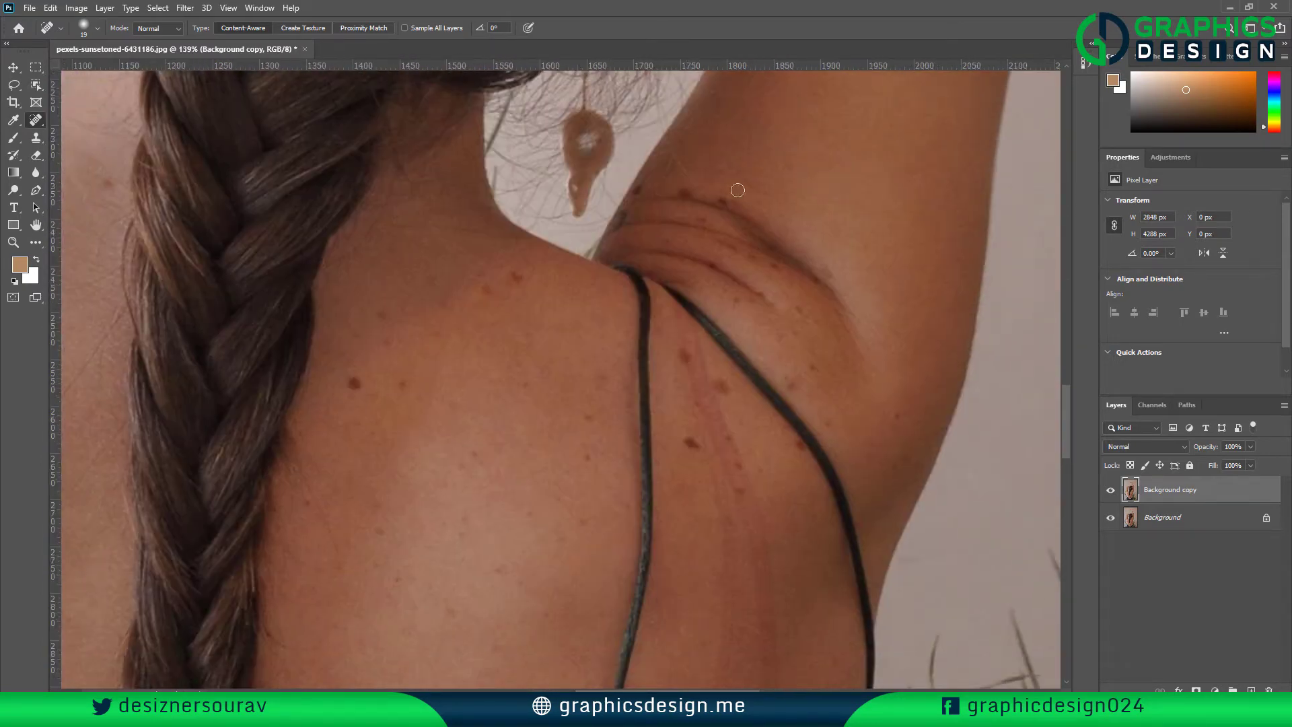
Remove the brown spots in the skin folds of the right armpit
left_click_drag(681, 194, 700, 198)
left_click_drag(774, 264, 835, 401)
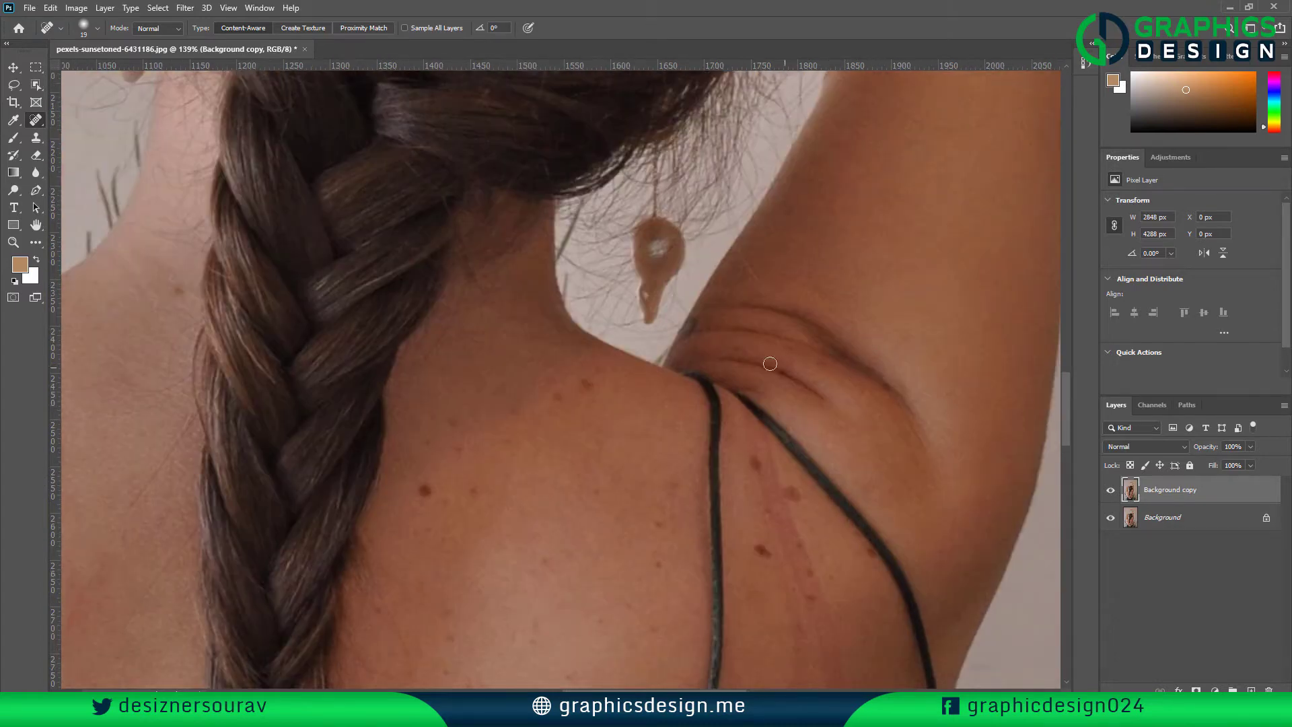
left_click_drag(785, 347, 799, 354)
Heal the moles between the two right straps below the armpit
mouse_move(751, 461)
left_mouse_down()
mouse_move(835, 332)
mouse_move(882, 371)
left_mouse_up()
left_click_drag(833, 326, 840, 337)
left_click_drag(847, 424, 736, 344)
left_click(736, 345)
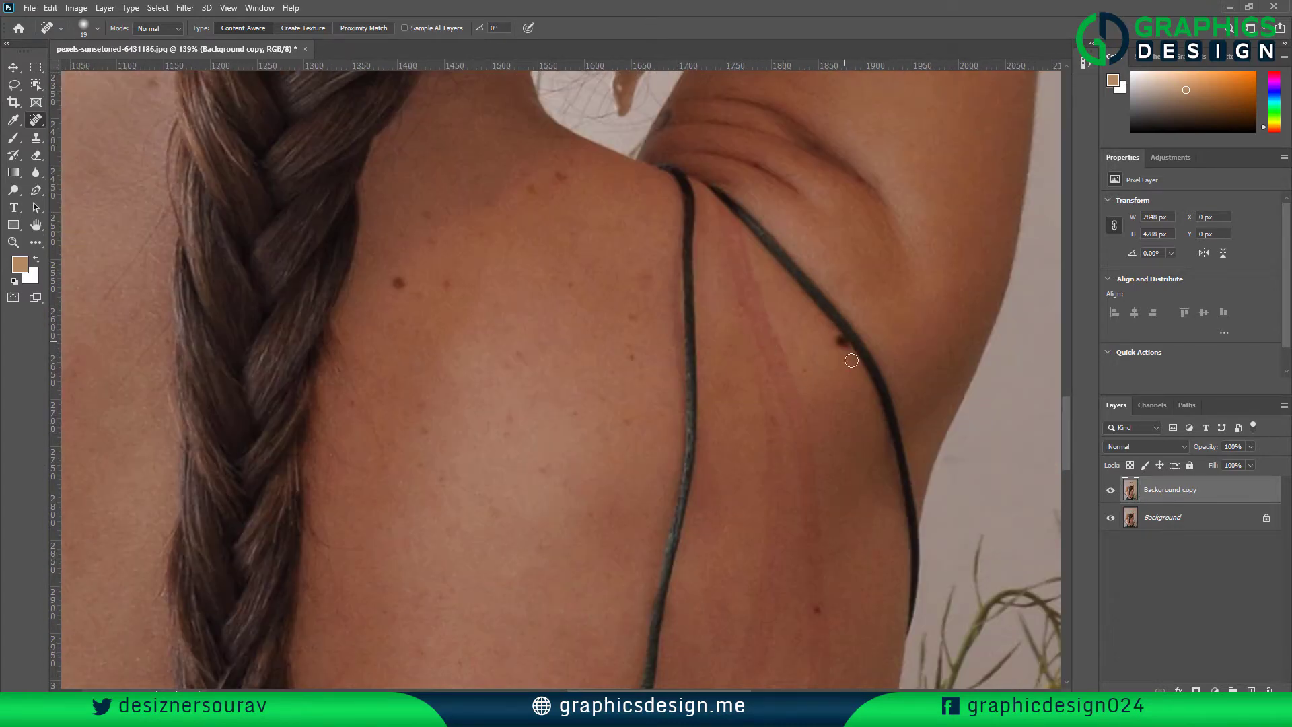
left_click(844, 341)
Clean up the small spots on the right shoulder blade, between the braid and the inner right strap
left_click_drag(841, 354, 864, 265)
left_click(655, 267)
left_click(541, 263)
left_click_drag(532, 325, 527, 358)
left_click(494, 380)
left_click(560, 459)
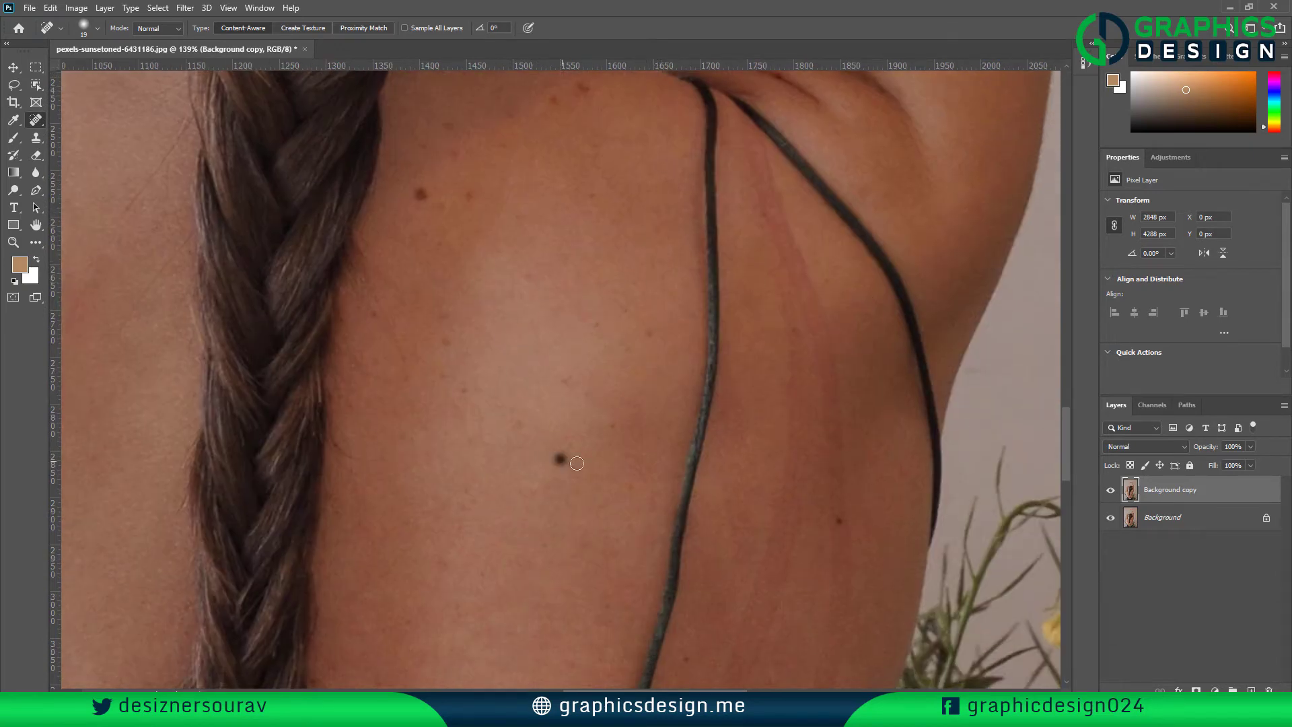
Remove the dark mole beside the braid and the spots on the upper right back below the neck
left_click_drag(470, 235, 646, 398)
left_click_drag(594, 352, 602, 363)
left_click_drag(631, 319, 630, 305)
left_click(596, 309)
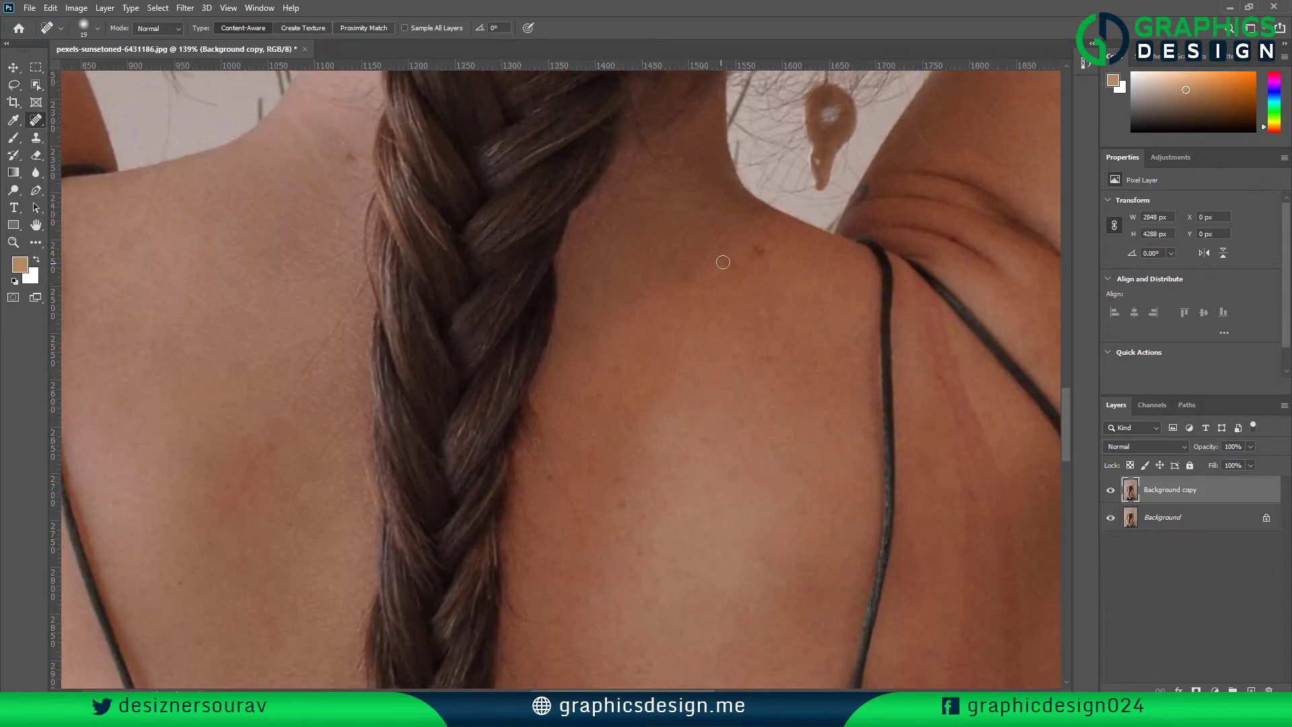
left_click(729, 262)
left_click_drag(753, 249, 765, 260)
left_click_drag(774, 303, 774, 311)
Heal the remaining small spots on the right mid back and fit the whole photo in view
left_click(620, 474)
left_click_drag(636, 545, 639, 562)
left_click(549, 480)
left_click(575, 604)
left_click_drag(912, 495, 859, 346)
mouse_move(748, 465)
left_mouse_down()
mouse_move(648, 377)
mouse_move(721, 487)
left_mouse_up()
key("ctrl+0")
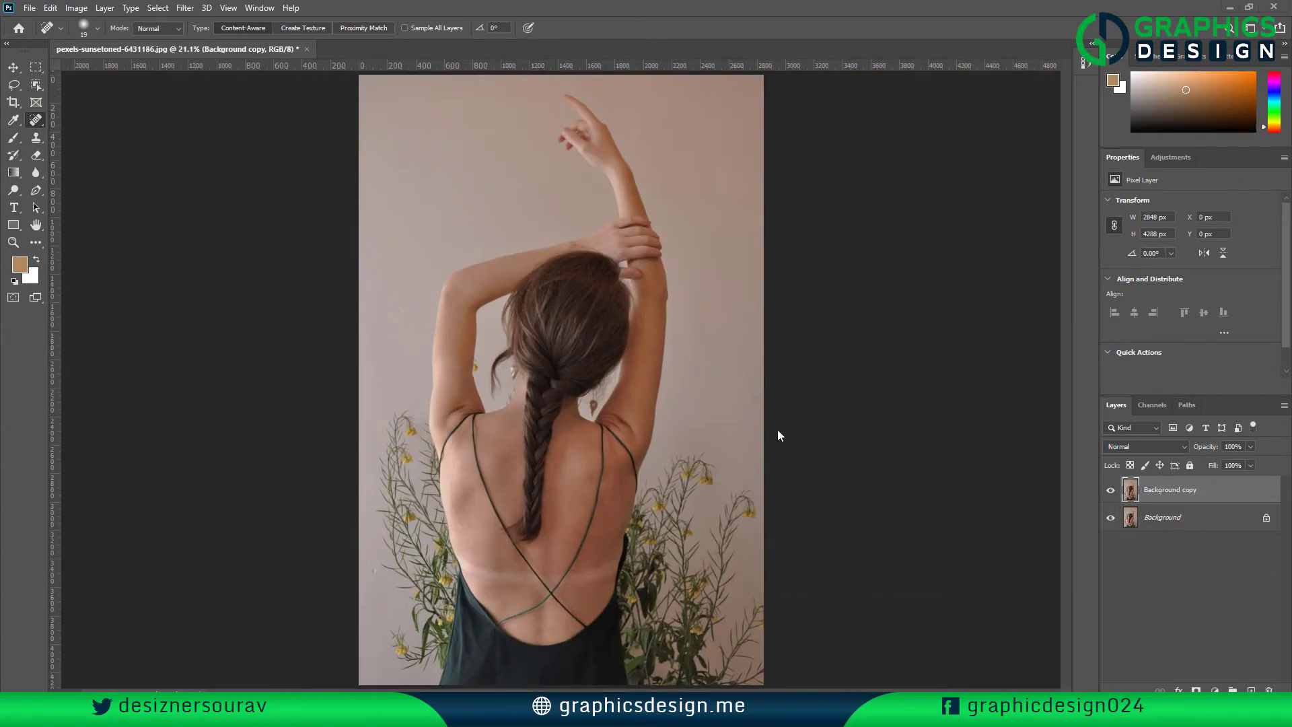
Switch to the Polygonal Lasso tool and set its feather to 0.6 px
mouse_move(611, 513)
left_mouse_down()
mouse_move(978, 357)
mouse_move(964, 414)
left_mouse_up()
left_click(14, 84)
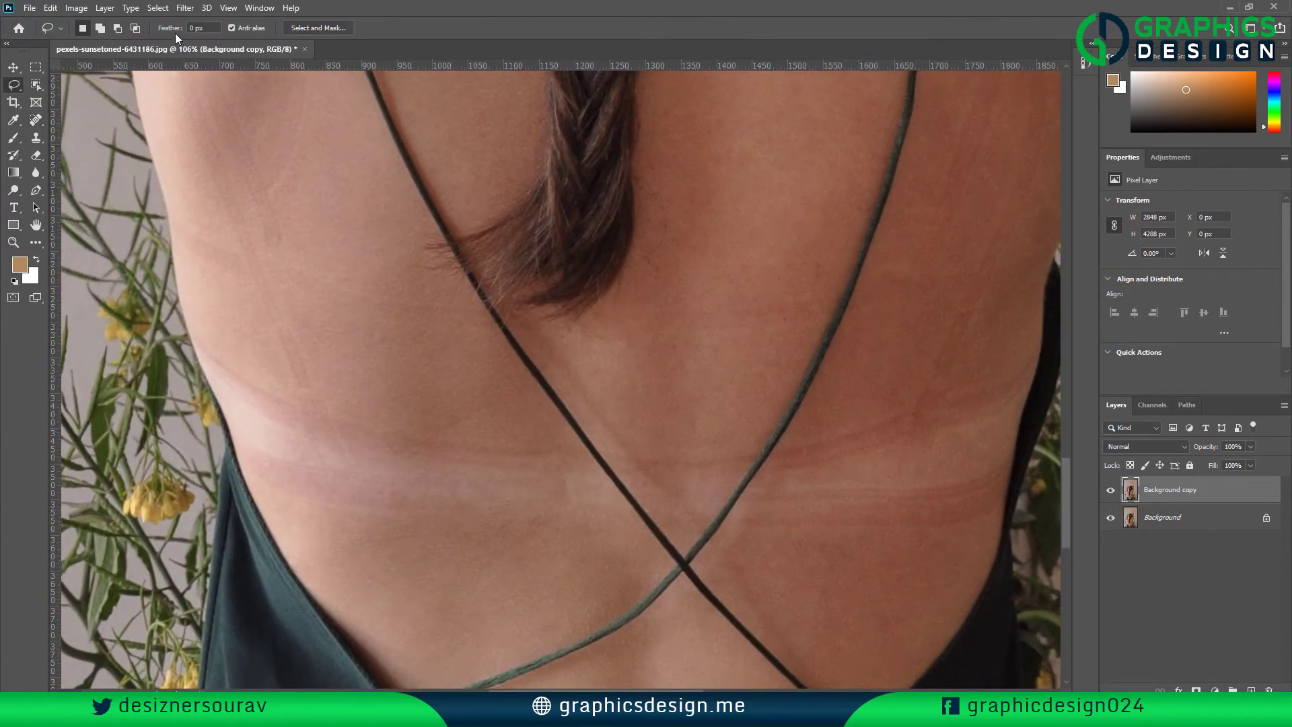
mouse_move(875, 135)
left_mouse_down()
mouse_move(606, 320)
mouse_move(618, 458)
left_mouse_up()
right_click(14, 85)
left_click(42, 98)
left_click_drag(183, 29, 176, 28)
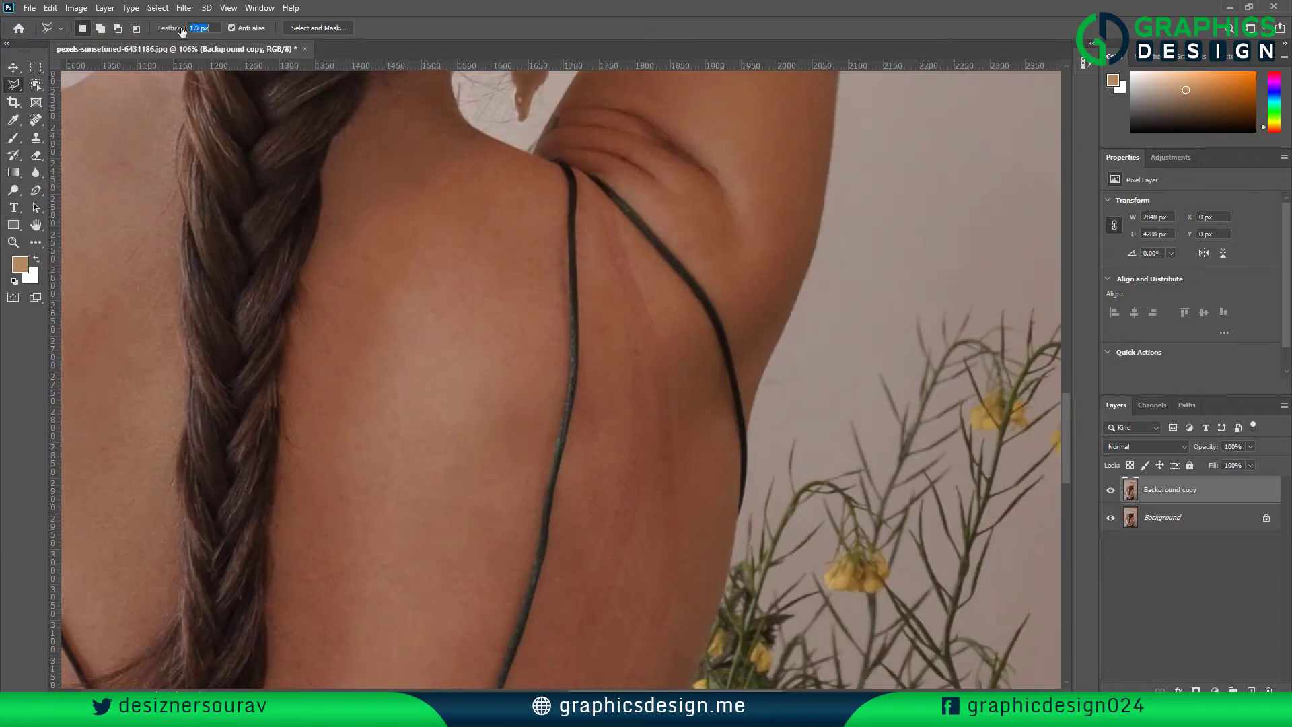
With the Polygonal Lasso, outline the outer edge of the red creases on the right back, from the strap joint down around the waist branches
left_click_drag(627, 178, 733, 201)
left_click_drag(626, 256, 630, 298)
left_click(607, 298)
left_click_drag(703, 439, 616, 142)
left_click(648, 256)
left_click_drag(651, 266, 658, 33)
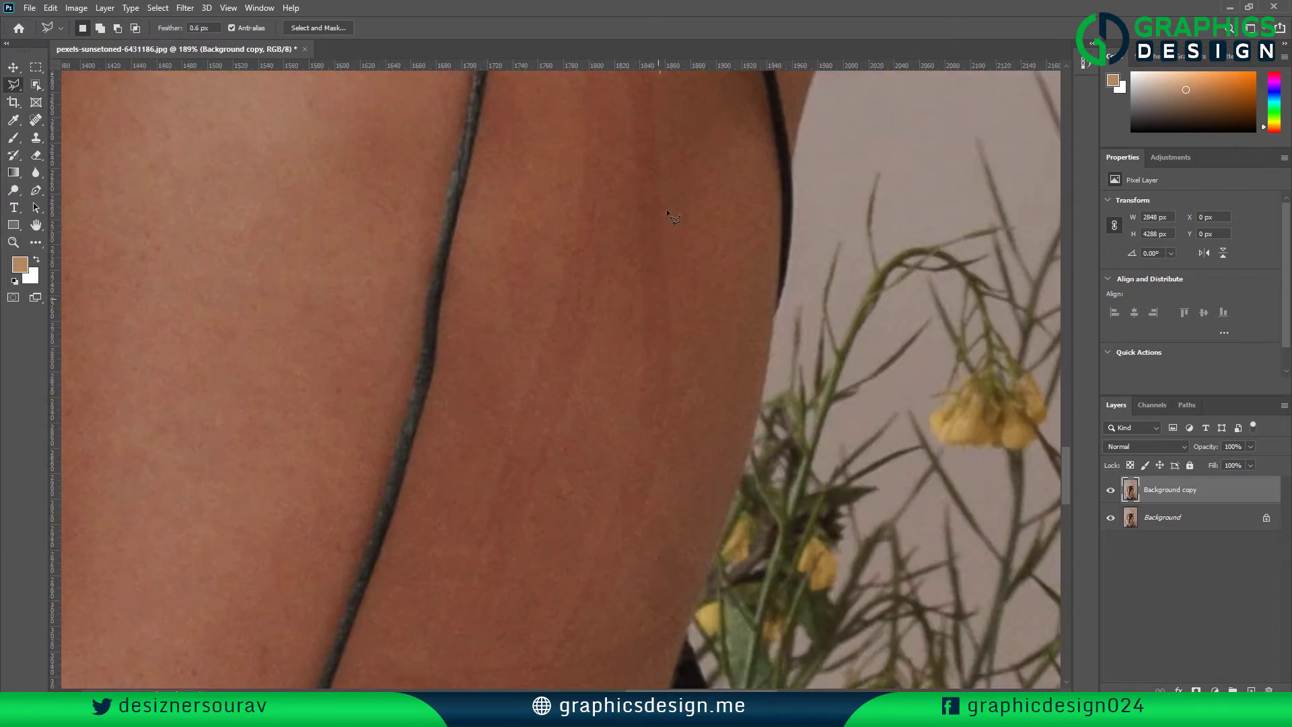
left_click(673, 282)
mouse_move(674, 286)
left_mouse_down()
mouse_move(681, 218)
mouse_move(759, 188)
left_mouse_up()
left_click(689, 297)
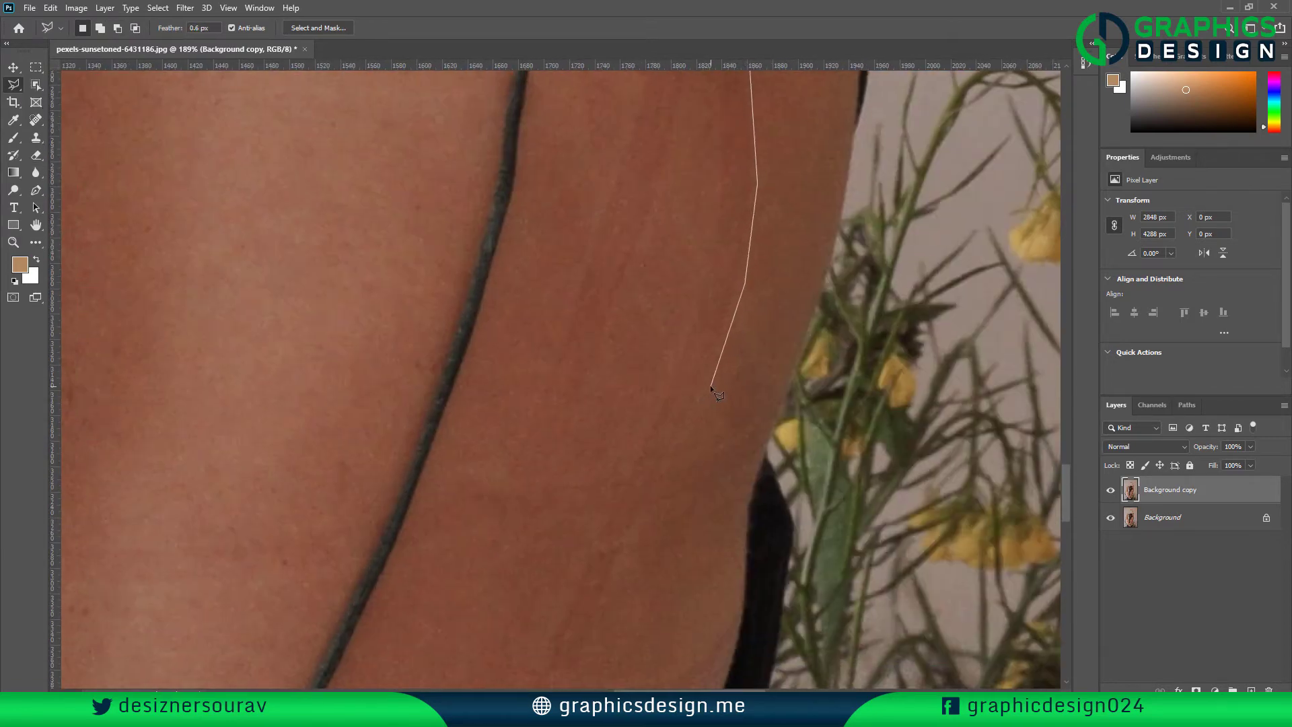
left_click(711, 386)
left_click(624, 558)
left_click_drag(688, 468, 891, 168)
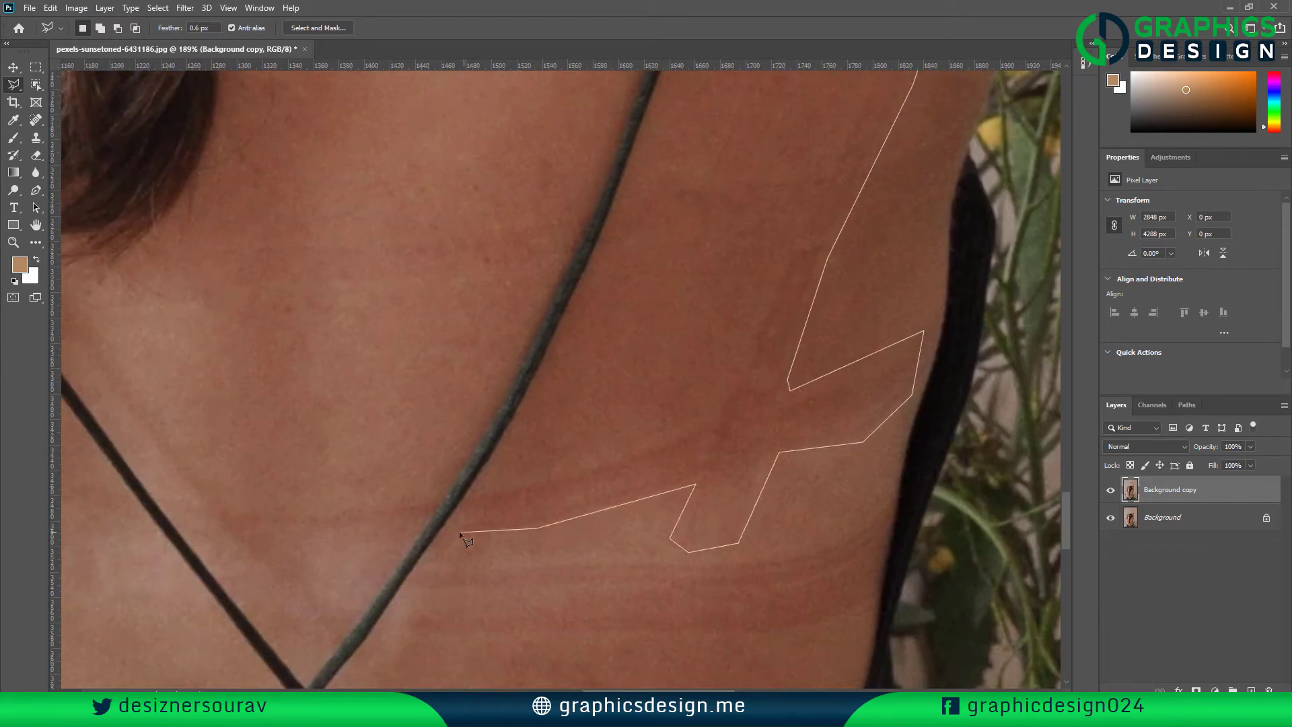
Continue the lasso outline back up the inner side of the outermost long crease toward the right armpit
left_click(801, 221)
left_click_drag(802, 223, 711, 456)
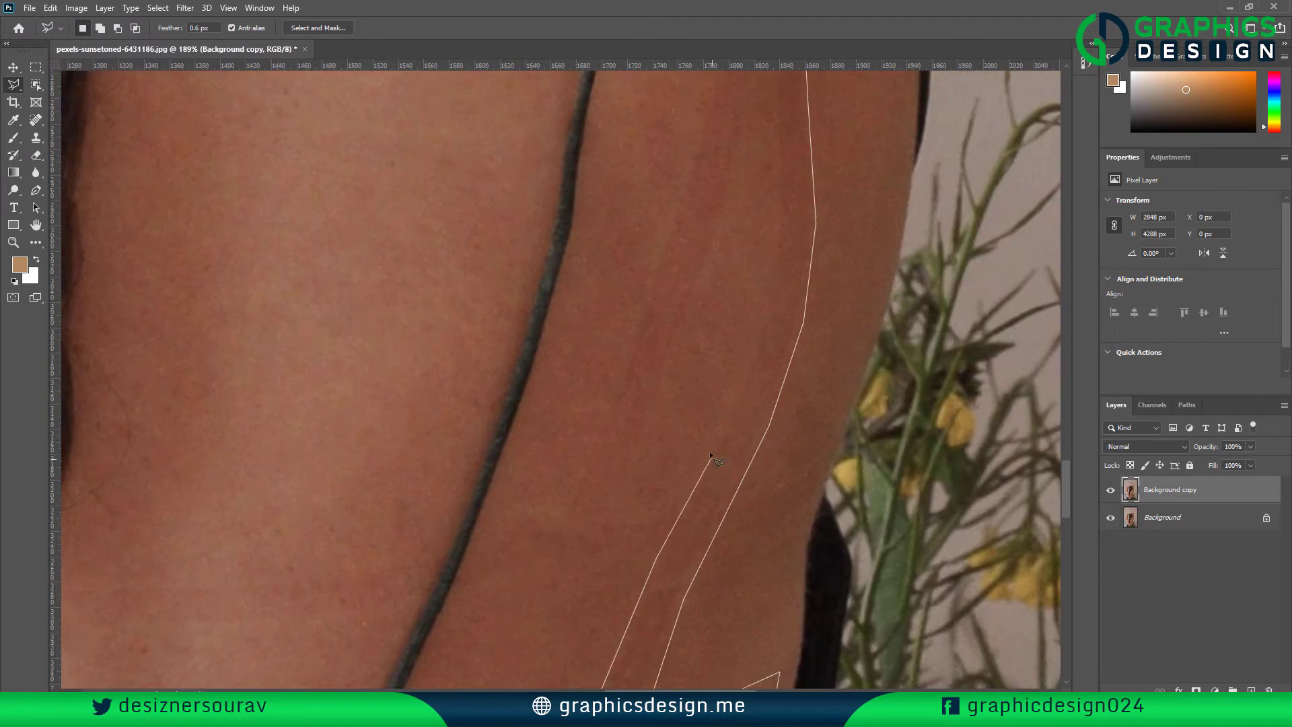
left_click(754, 326)
left_click_drag(773, 99, 738, 563)
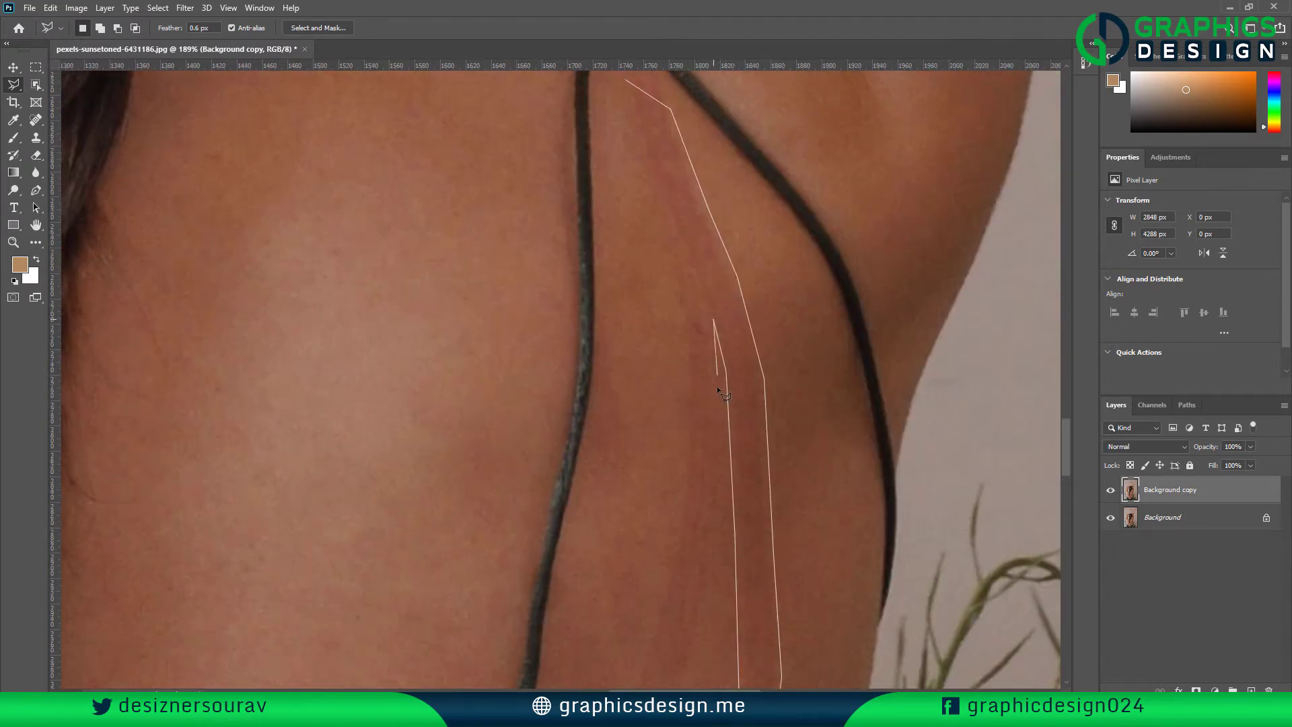
Extend the lasso outline down along the second long crease and around its short sideways branch beside the inner right strap
left_click(724, 465)
left_click_drag(709, 623, 767, 280)
left_click(767, 277)
left_click(708, 447)
left_click_drag(685, 490, 853, 242)
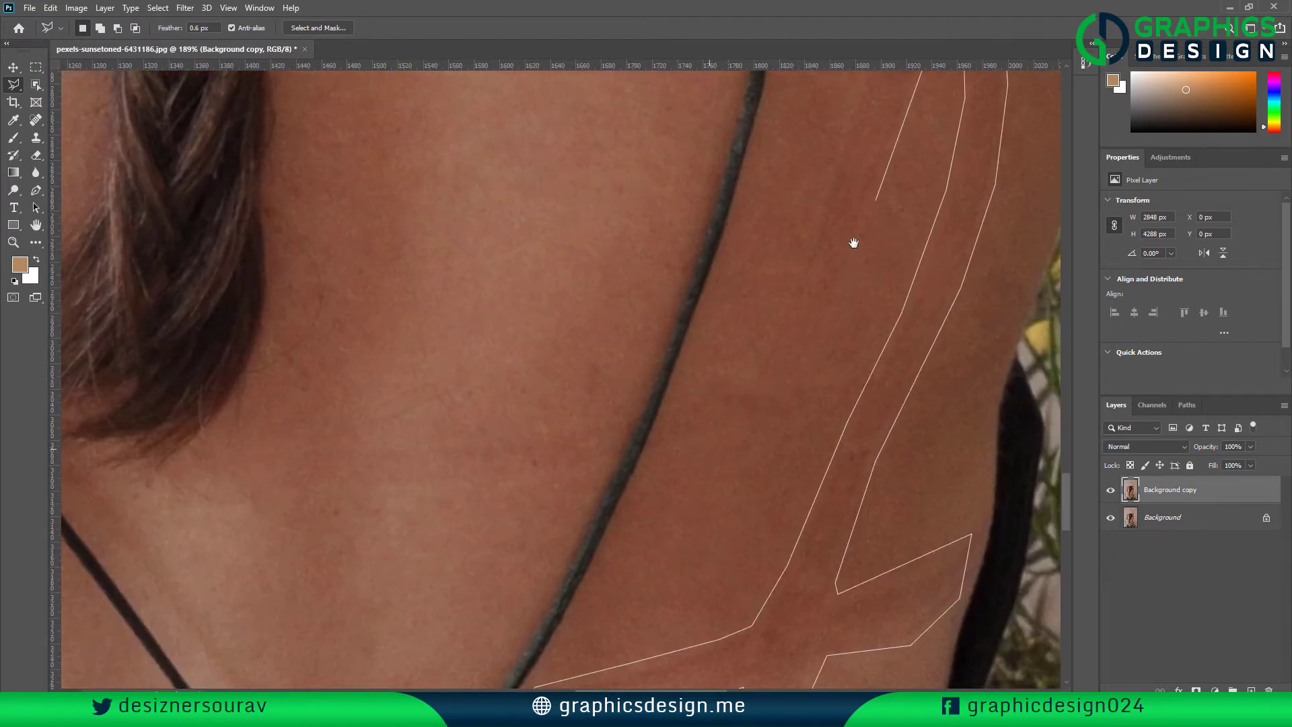
left_click(825, 330)
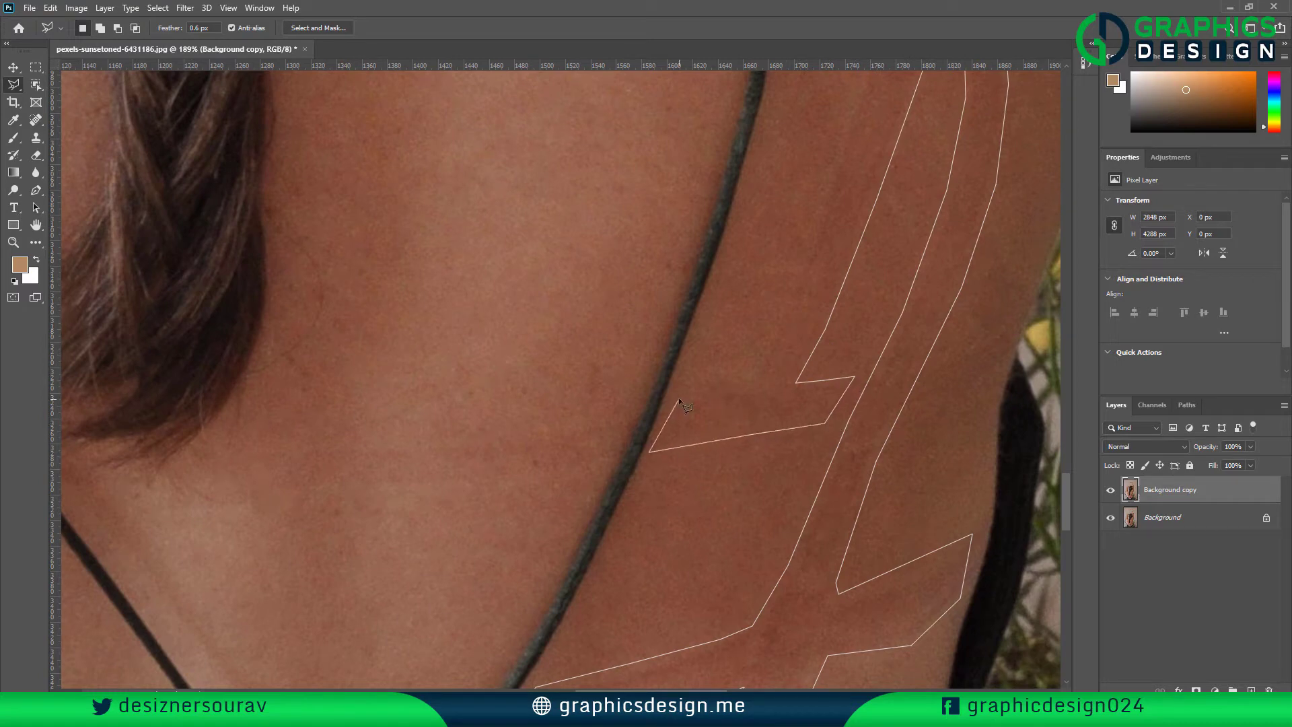
left_click(749, 377)
Trace the inner edge of the creases back up to the shoulder straps and close the selection at its starting point
left_click_drag(822, 207, 730, 487)
left_click_drag(775, 326, 648, 643)
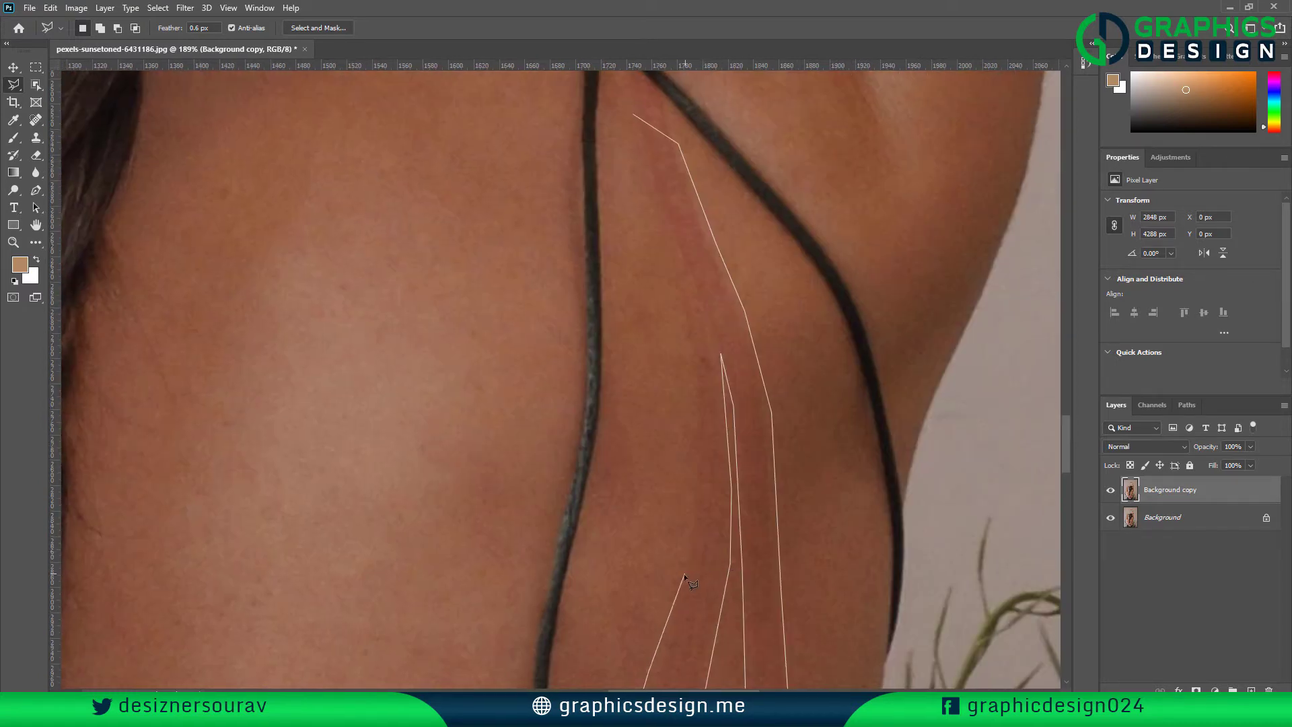
left_click(682, 341)
left_click_drag(651, 201, 722, 484)
left_click(724, 485)
left_click(719, 481)
left_click(704, 426)
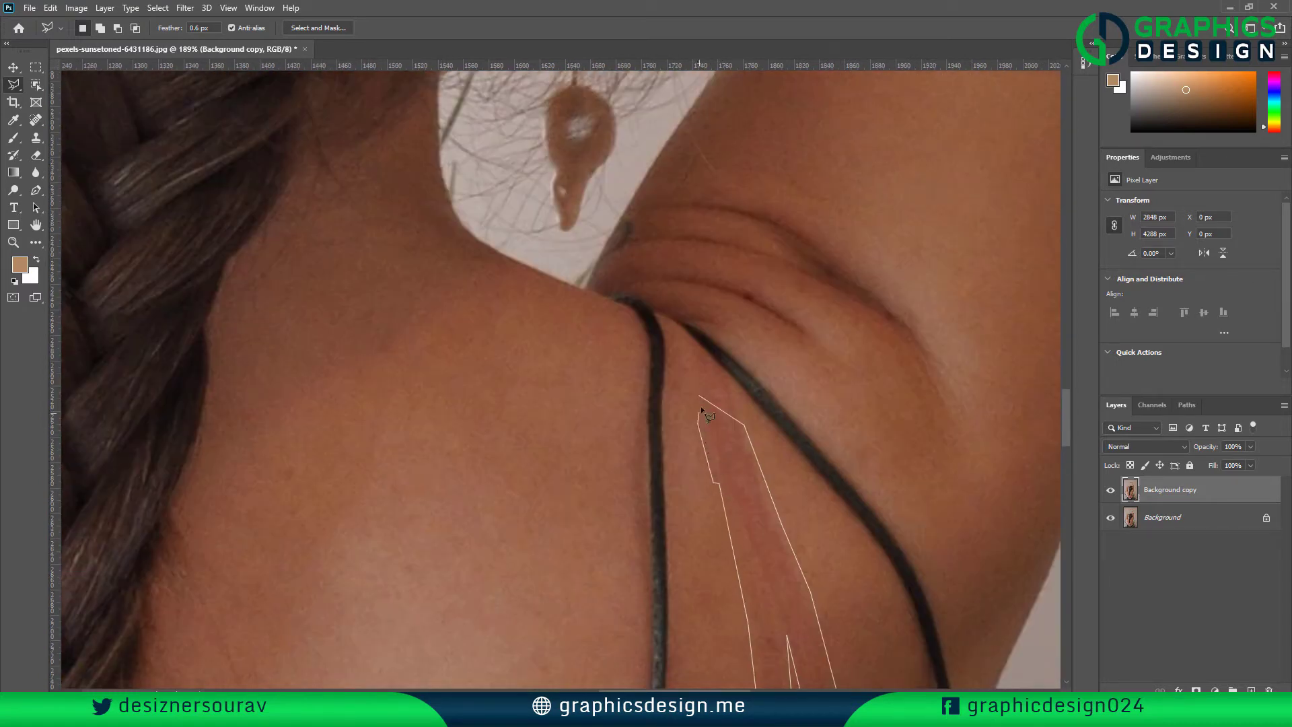
left_click(703, 398)
Fill the crease selection using Content-Aware with Color Adaptation, Normal mode and 100% opacity, and deselect
left_click_drag(773, 542, 782, 263)
scroll(783, 263, "down", 5)
right_click(712, 321)
left_click(720, 487)
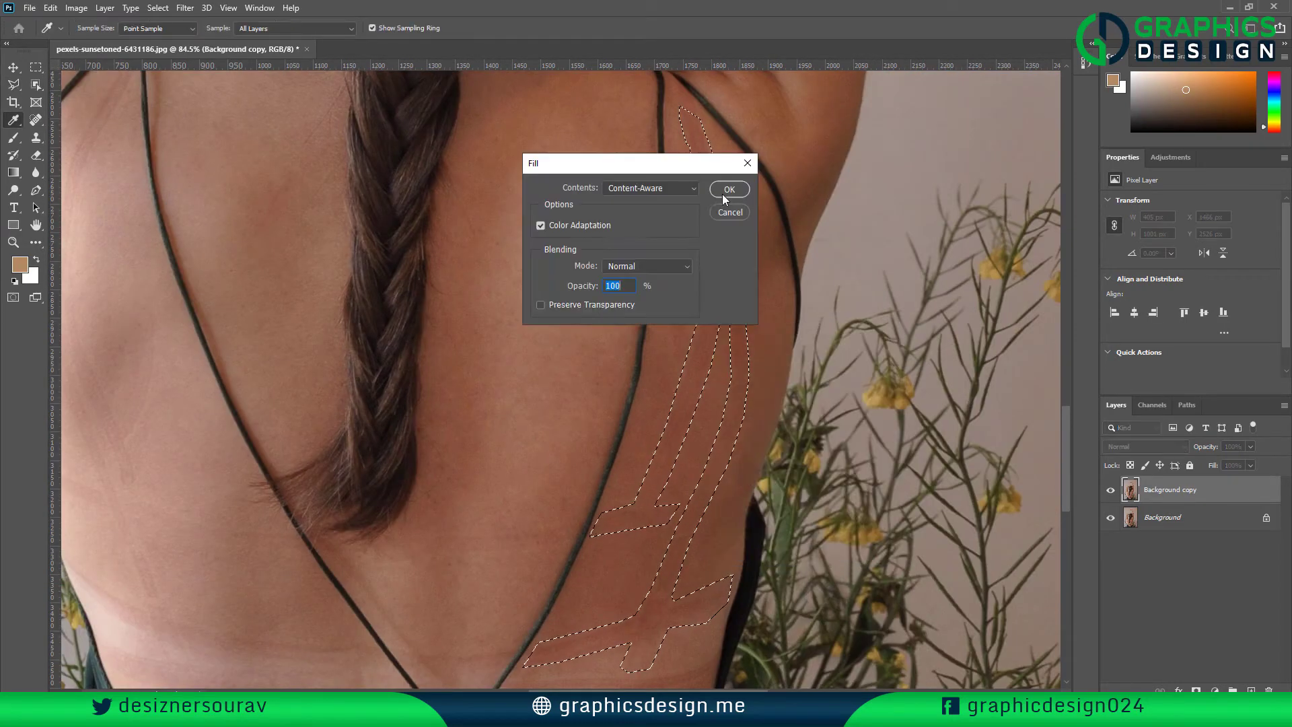
left_click(724, 194)
key("ctrl+z")
scroll(744, 373, "up", 1)
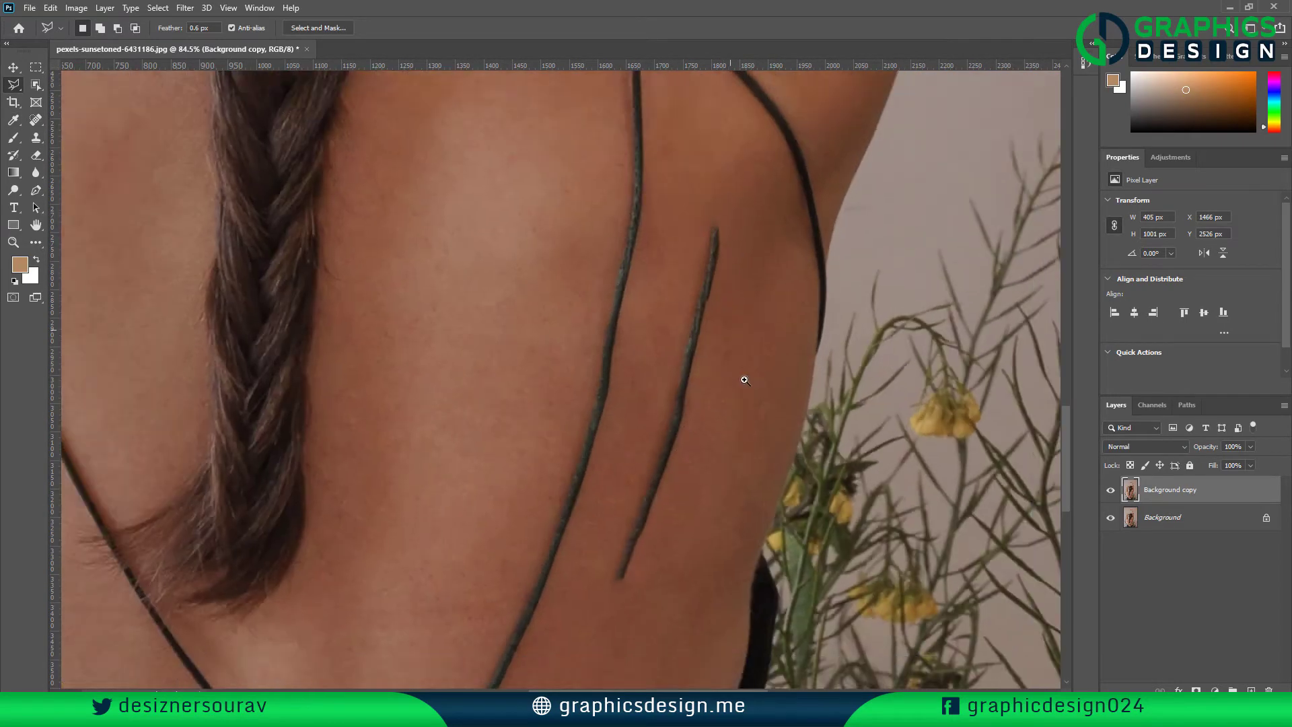
key("ctrl+d")
scroll(754, 331, "up", 3)
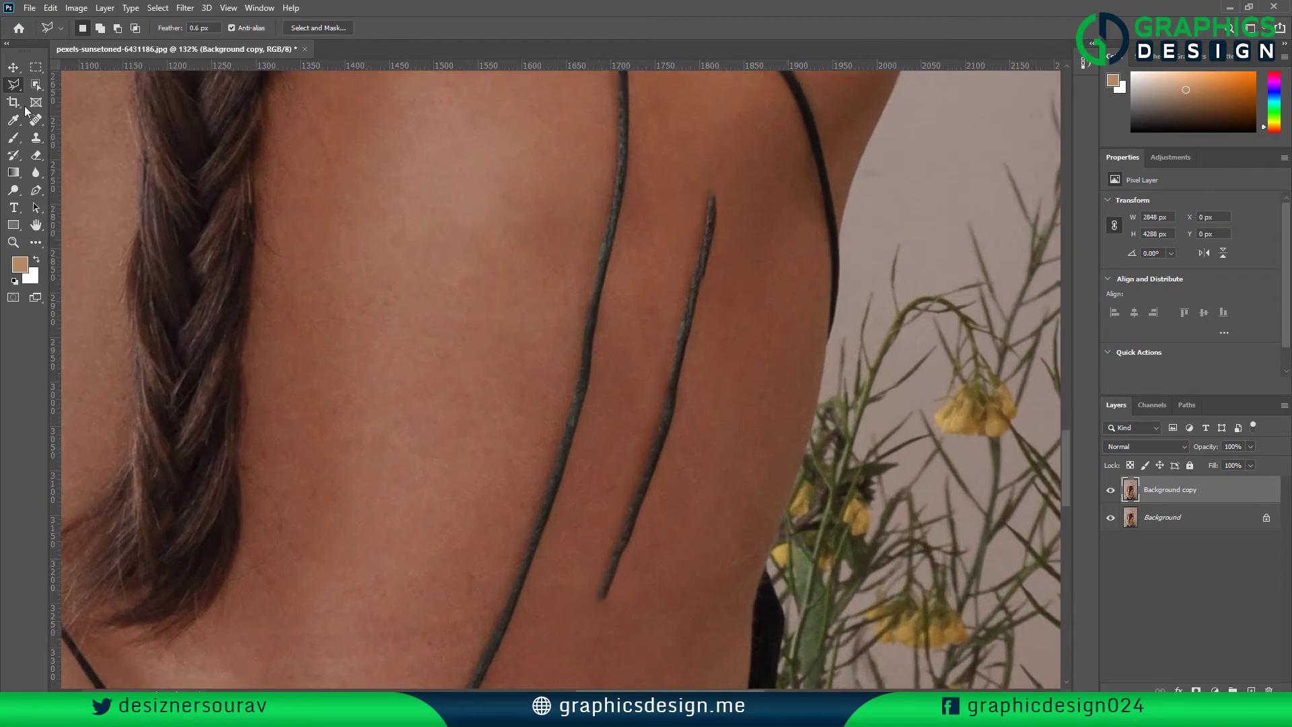
With the Patch tool, replace the stray dark strap line on the right back and its surrounding traces with nearby clean skin
right_click(36, 120)
left_click(74, 149)
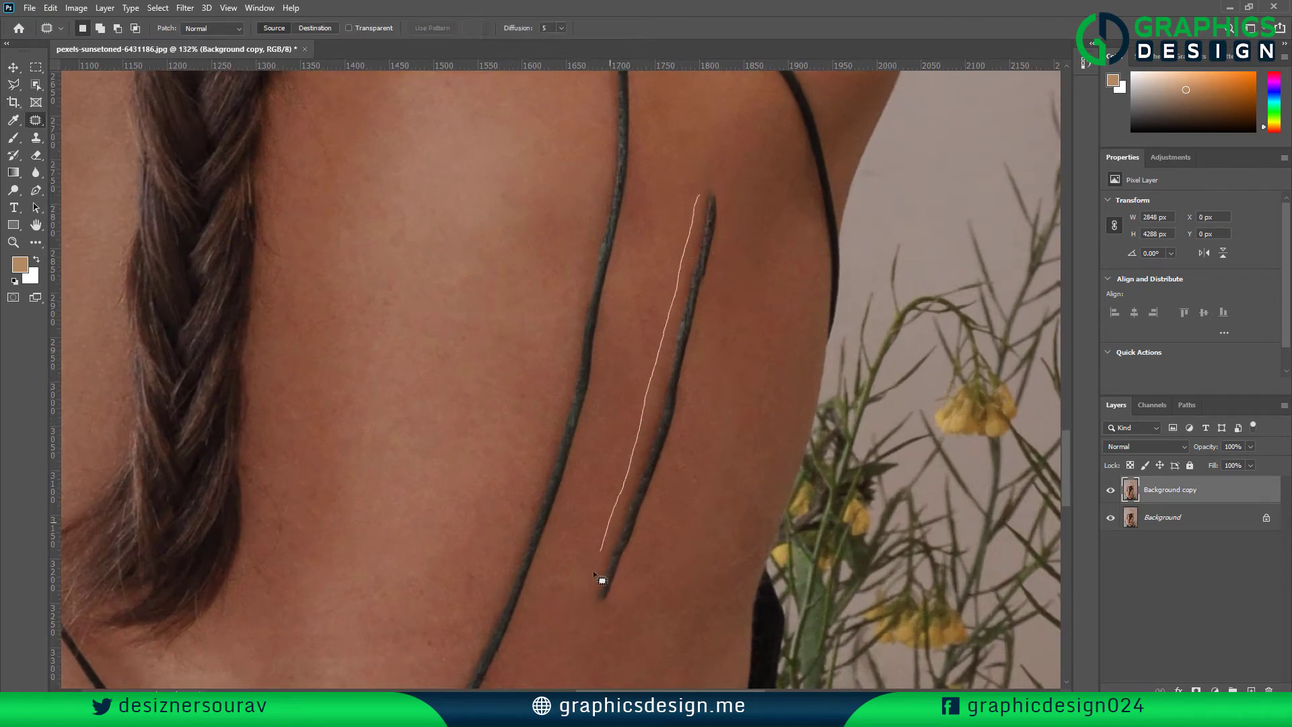
mouse_move(709, 279)
left_mouse_down()
mouse_move(718, 236)
mouse_move(757, 245)
left_mouse_up()
scroll(769, 321, "down", 3)
scroll(769, 321, "up", 5)
mouse_move(635, 398)
left_mouse_down()
mouse_move(658, 392)
mouse_move(647, 379)
left_mouse_up()
left_click_drag(646, 425, 769, 470)
key("ctrl+d")
scroll(769, 470, "down", 5)
Patch the horizontal crease strip just below the braid's tip, reaching to the right strap, and deselect
scroll(712, 517, "up", 6)
left_click_drag(469, 353, 535, 412)
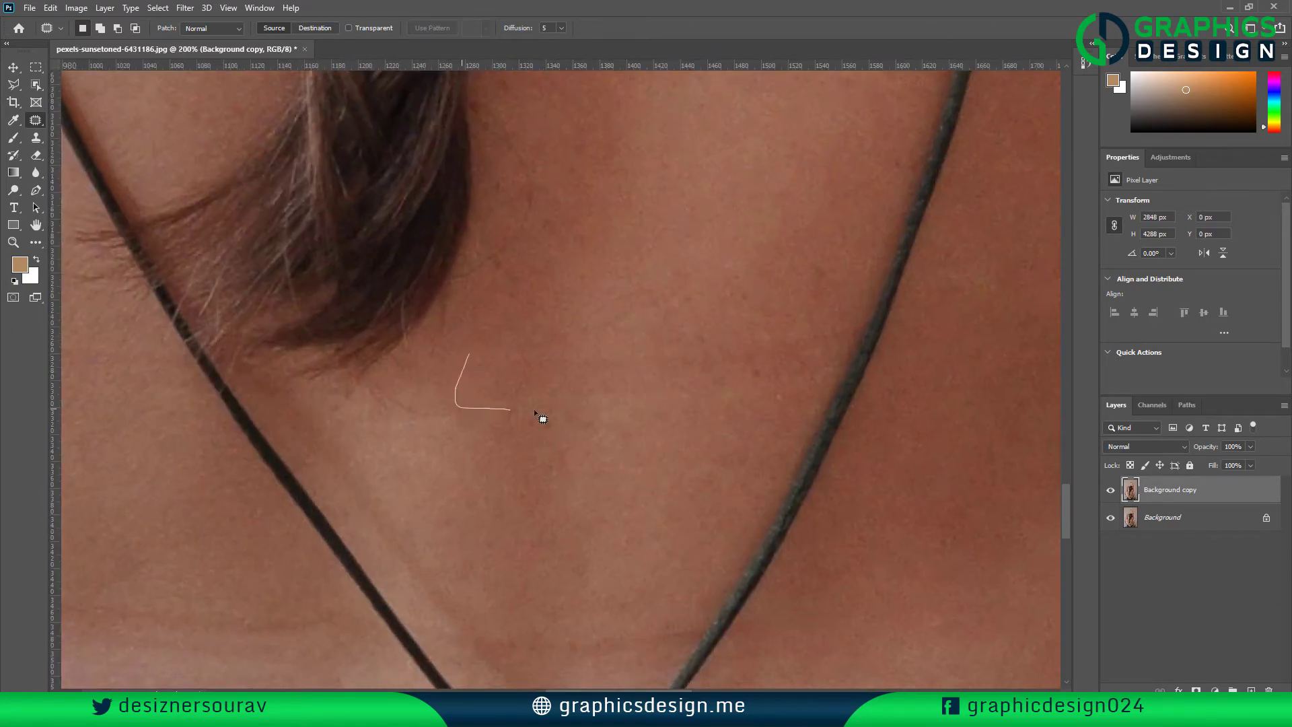
left_click_drag(849, 348, 850, 340)
scroll(701, 370, "down", 5)
mouse_move(700, 369)
left_mouse_down()
mouse_move(730, 291)
mouse_move(498, 113)
left_mouse_up()
scroll(737, 214, "up", 5)
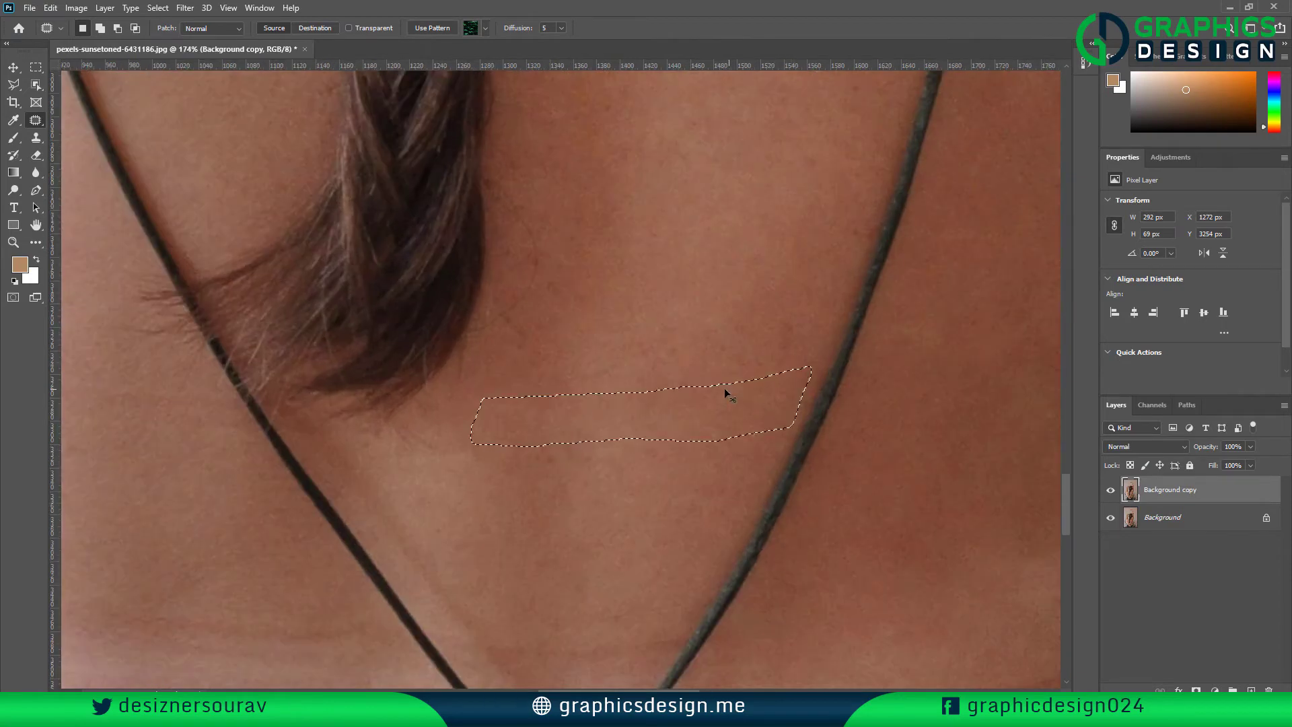
key("ctrl+d")
Patch the small uneven skin areas between the lower braid and the right strap with smoother skin nearby
left_click_drag(590, 412, 698, 337)
mouse_move(702, 340)
left_mouse_down()
mouse_move(660, 545)
mouse_move(690, 455)
left_mouse_up()
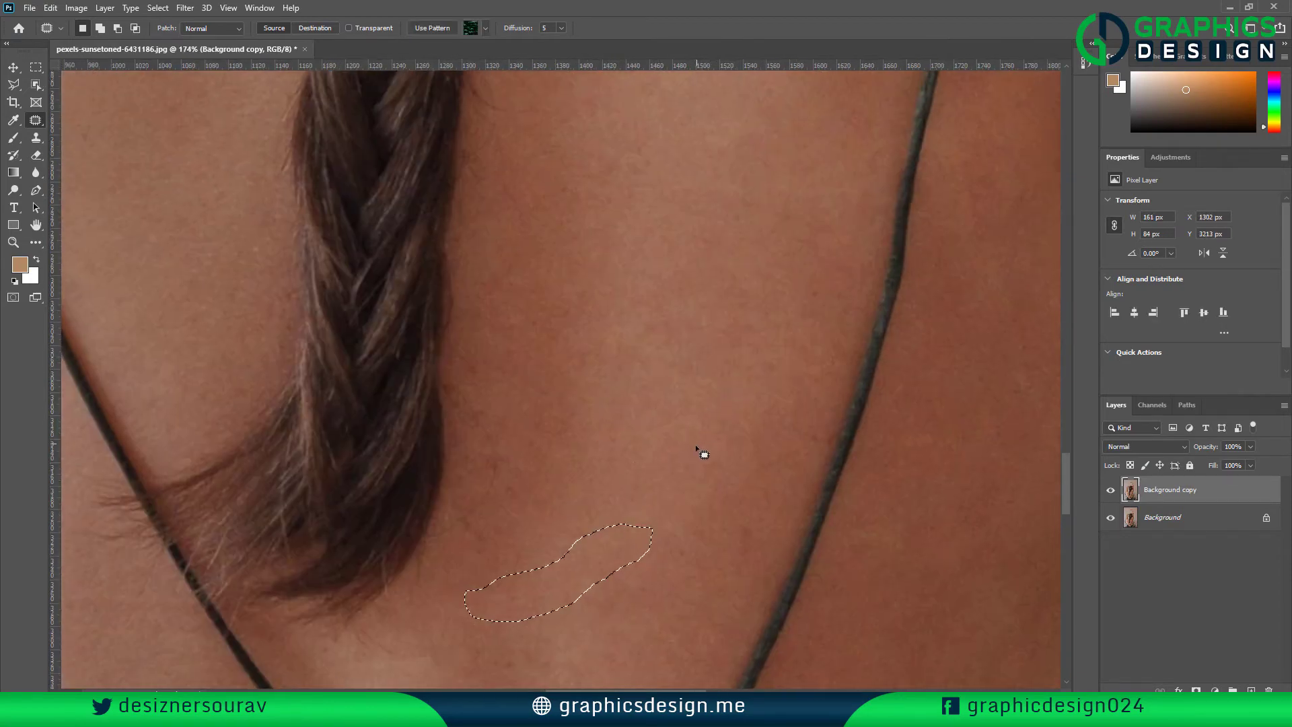
key("ctrl+d")
left_click_drag(756, 506, 758, 539)
left_click_drag(746, 535, 620, 504)
key("ctrl+d")
left_click_drag(748, 491, 626, 518)
left_click_drag(625, 532, 539, 436)
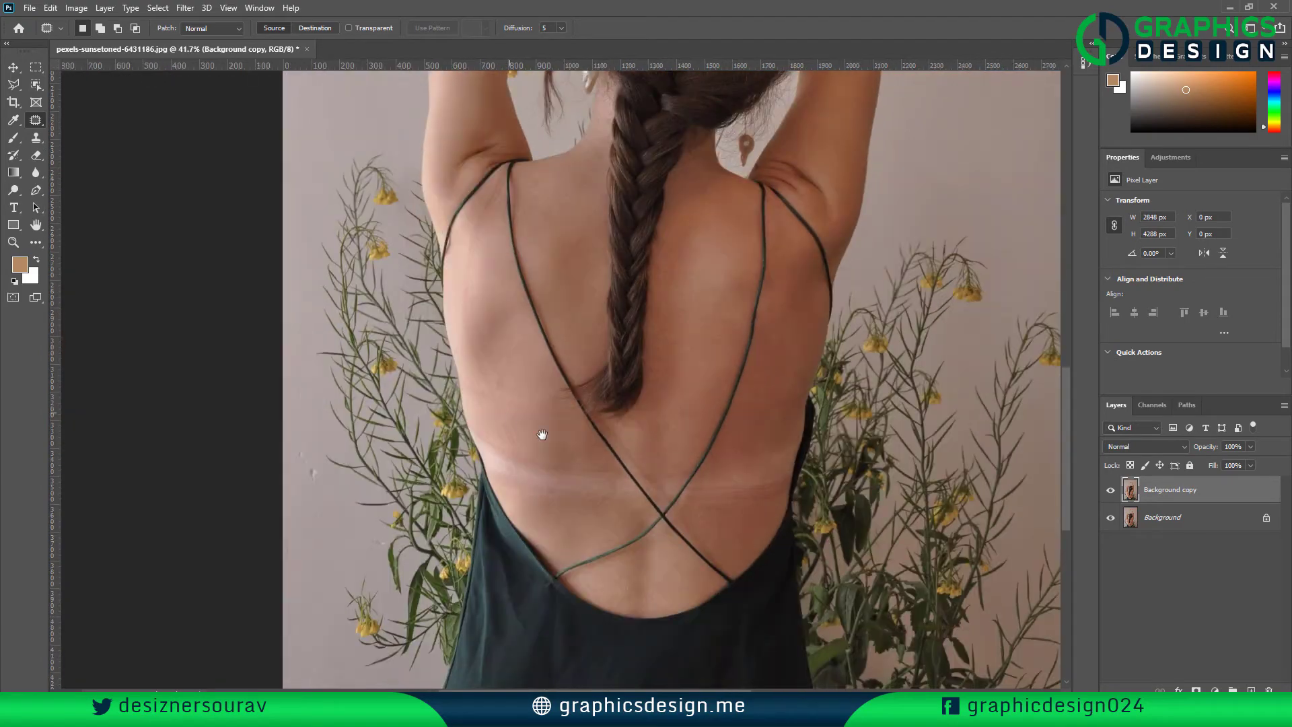
Patch the short vertical crease on the left lower back, just above the pale tan line, and deselect
left_click_drag(731, 511, 764, 592)
left_click_drag(419, 345, 477, 396)
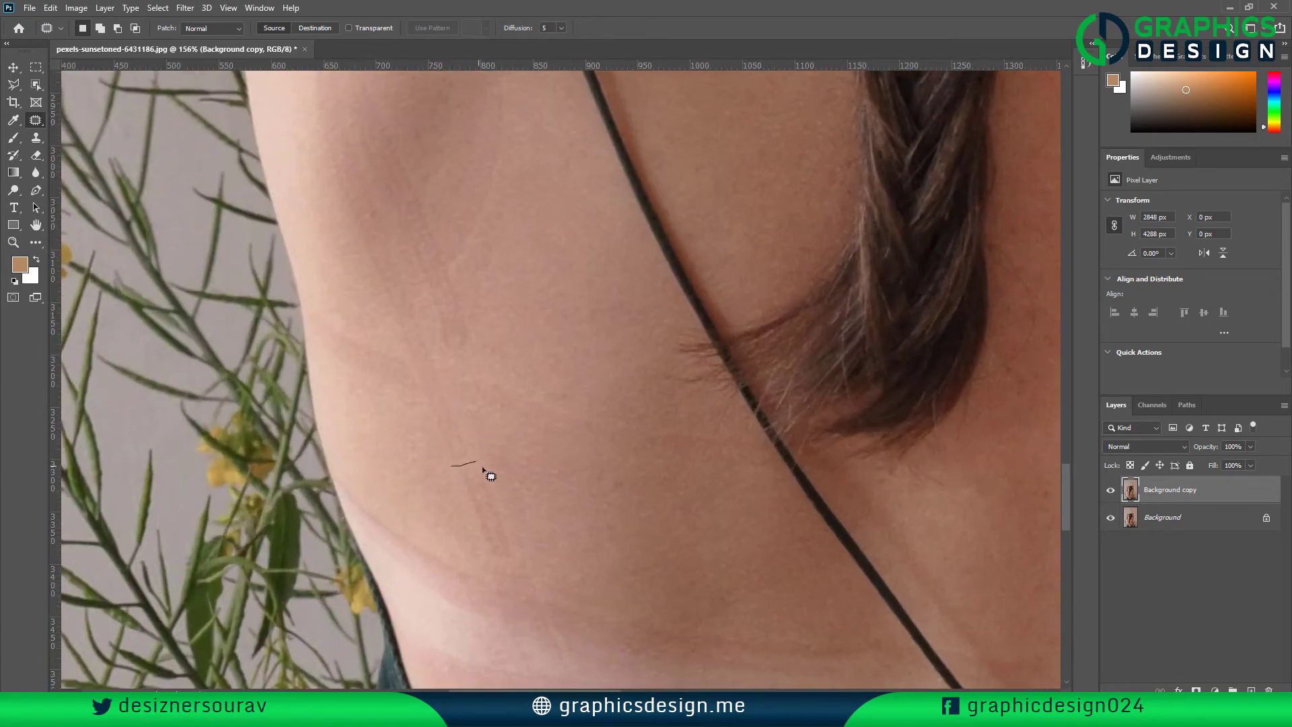
left_click_drag(481, 562, 452, 467)
left_click_drag(501, 533, 634, 573)
key("ctrl+d")
Patch the remaining faint mark above the tan line near the left edge of the back, and deselect
mouse_move(560, 618)
left_mouse_down()
mouse_move(553, 274)
mouse_move(463, 336)
mouse_move(470, 393)
left_mouse_up()
left_click_drag(459, 261, 462, 265)
left_click_drag(467, 267, 491, 269)
key("ctrl+d")
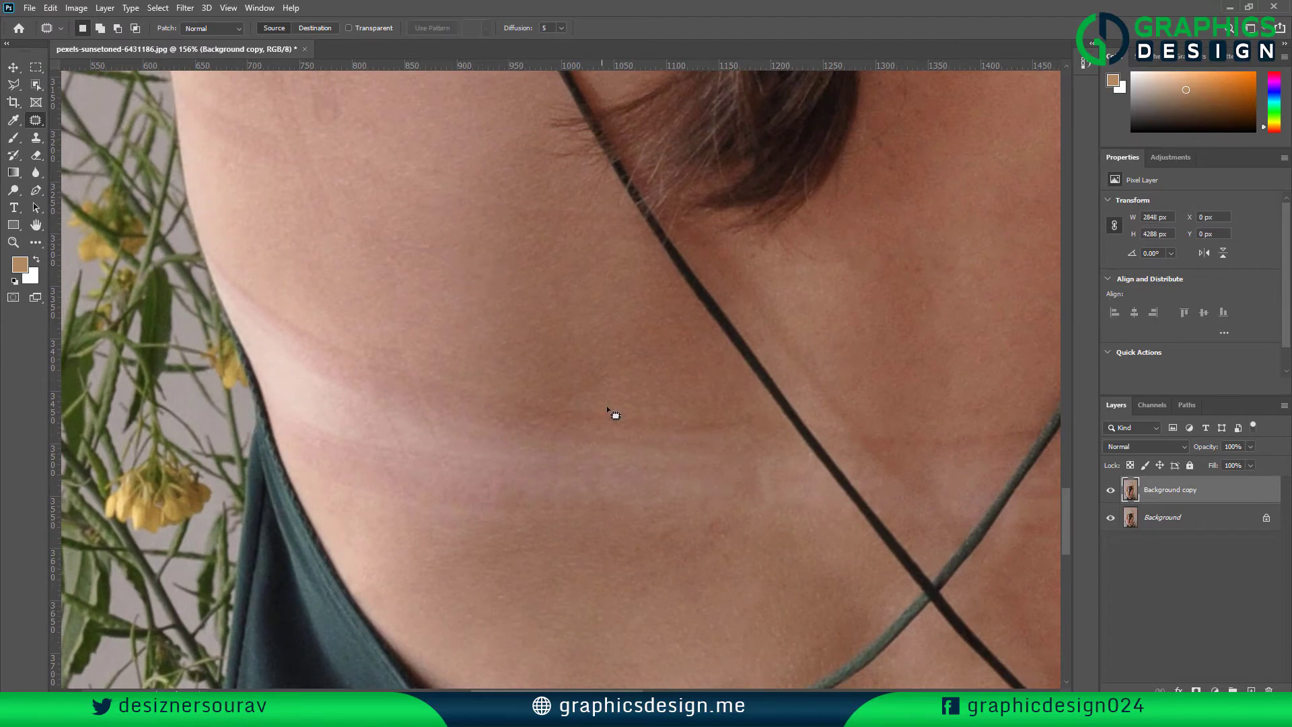
left_click_drag(609, 409, 307, 457)
key("ctrl+d")
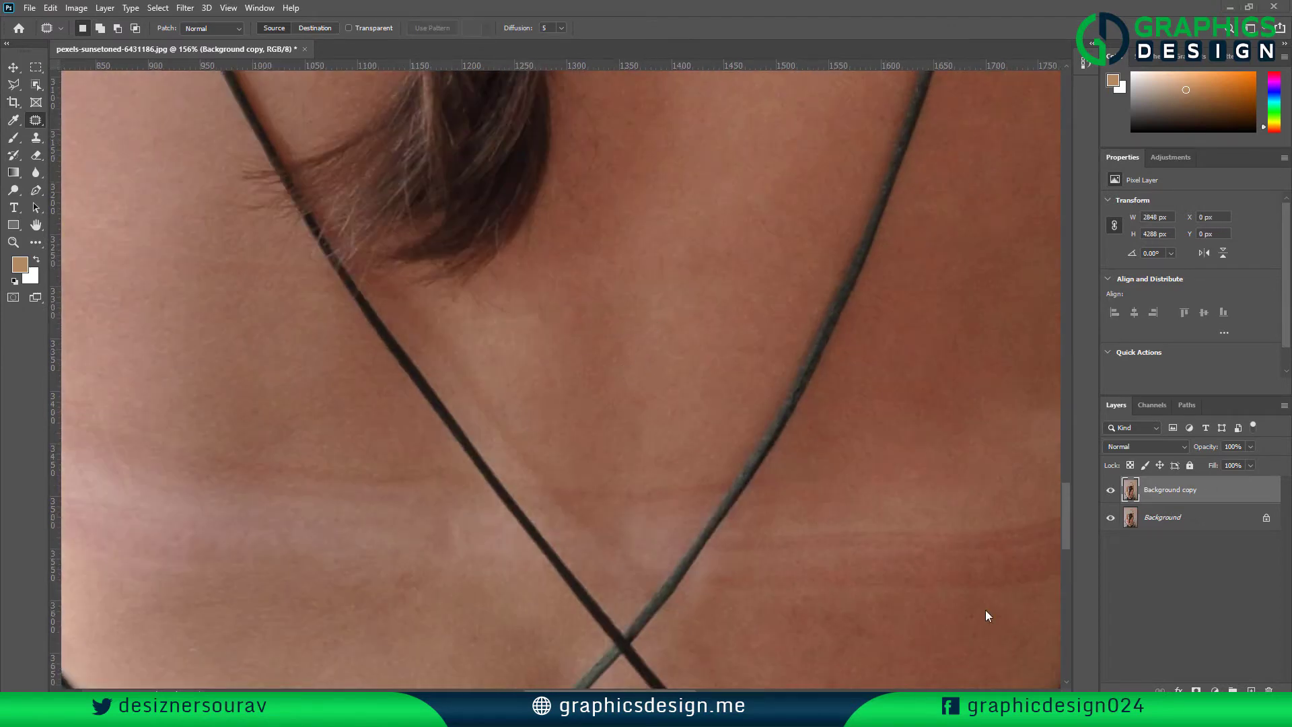
Patch the faint marks on and just below the left shoulder blade, beside the left strap
left_click_drag(834, 456, 467, 390)
scroll(821, 394, "down", 4)
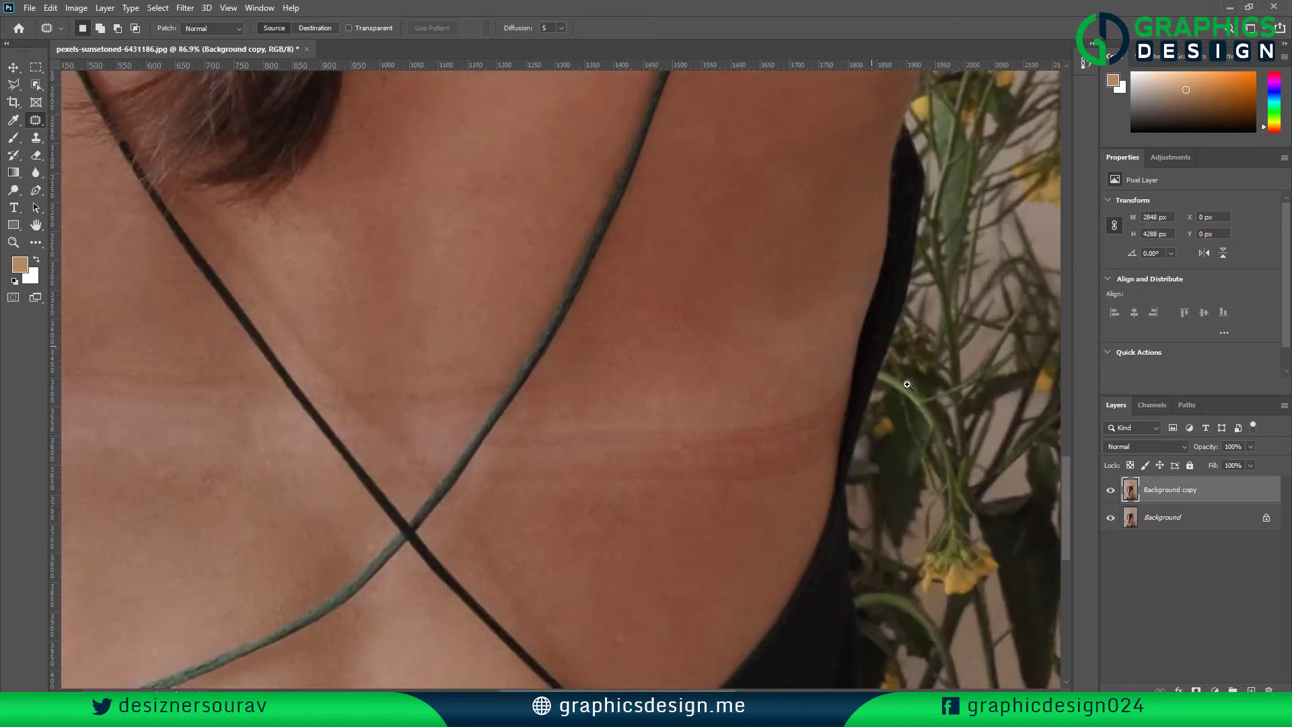
left_click_drag(778, 424, 753, 394)
scroll(753, 394, "up", 6)
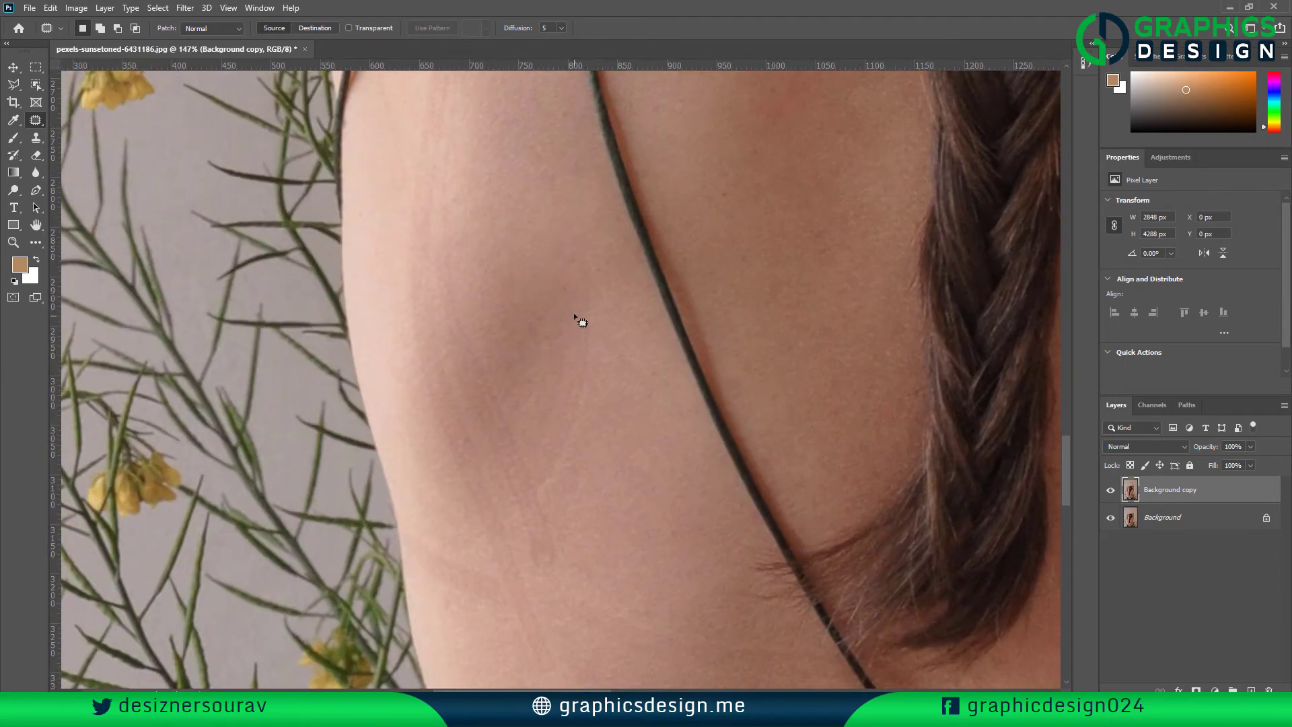
mouse_move(566, 281)
left_mouse_down()
mouse_move(560, 296)
mouse_move(604, 326)
left_mouse_up()
key("ctrl+d")
mouse_move(544, 517)
left_mouse_down()
mouse_move(568, 438)
mouse_move(560, 512)
left_mouse_up()
left_click_drag(558, 461, 561, 496)
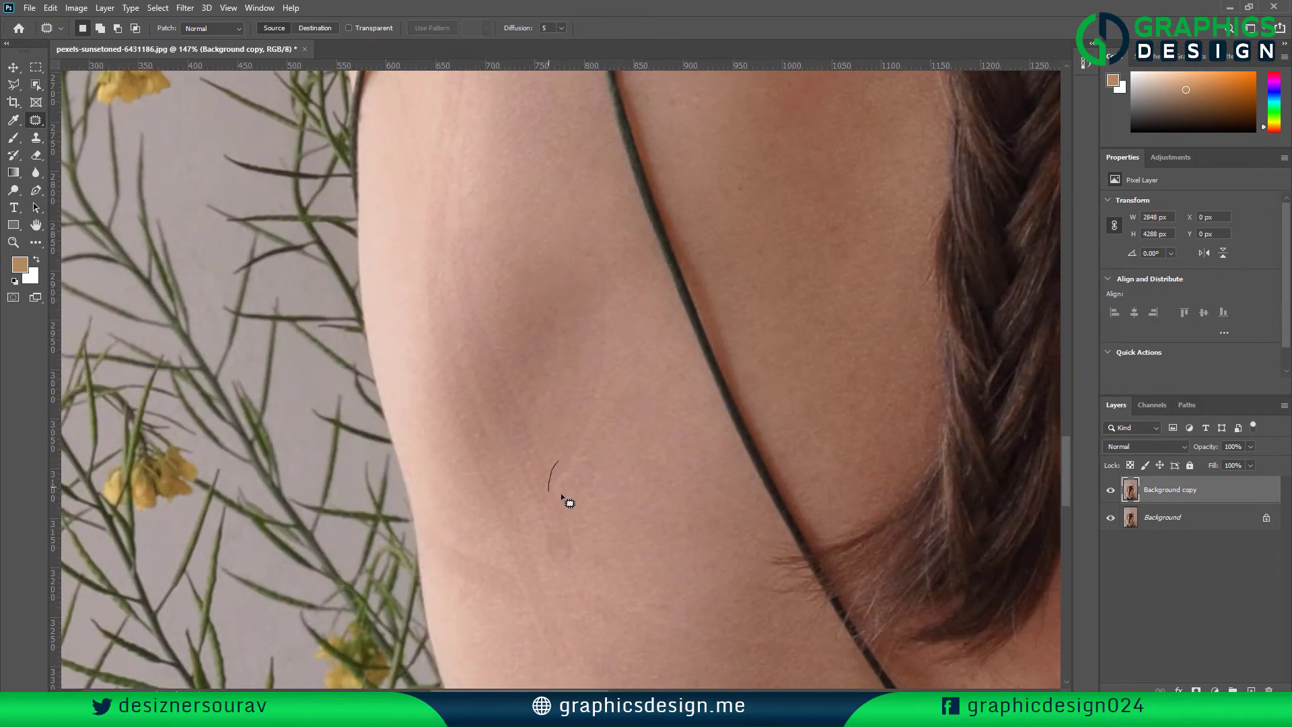
mouse_move(597, 259)
left_mouse_down()
mouse_move(561, 459)
mouse_move(638, 541)
mouse_move(663, 465)
left_mouse_up()
key("ctrl+d")
Patch the long crease running down the left side of the back from the shoulder blade, and deselect
left_click_drag(544, 408, 580, 524)
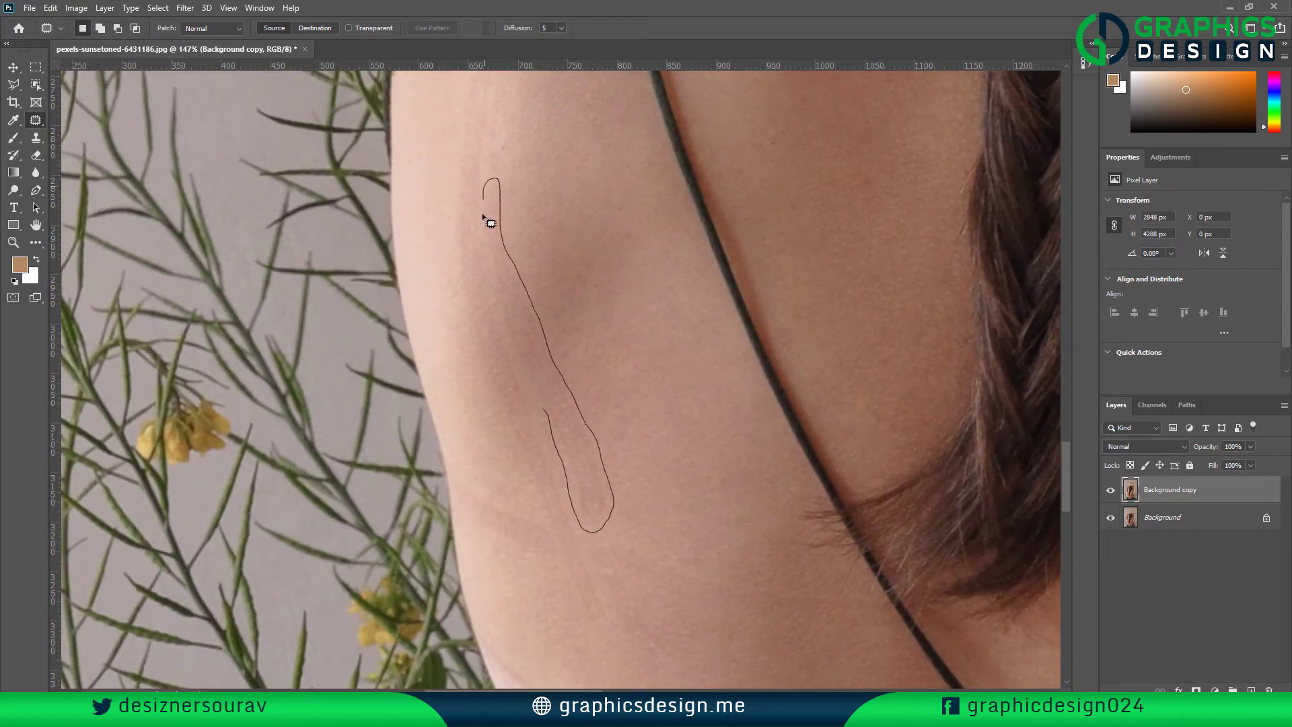
left_click_drag(515, 357, 542, 405)
mouse_move(551, 403)
left_mouse_down()
mouse_move(675, 401)
mouse_move(683, 351)
mouse_move(634, 406)
left_mouse_up()
key("ctrl+d")
Patch the blotchy skin just below the pale tan line on the left lower back
left_click_drag(710, 372, 621, 357)
left_click_drag(626, 377, 727, 424)
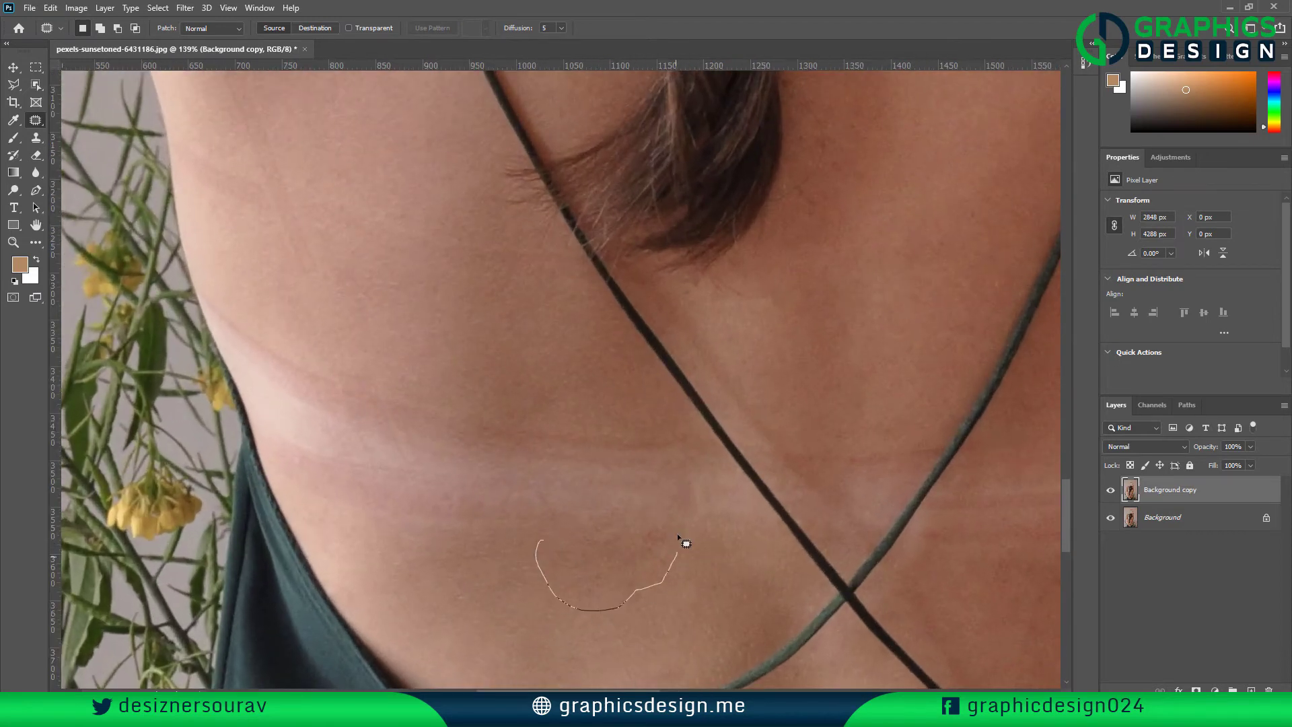
left_click_drag(677, 535, 634, 553)
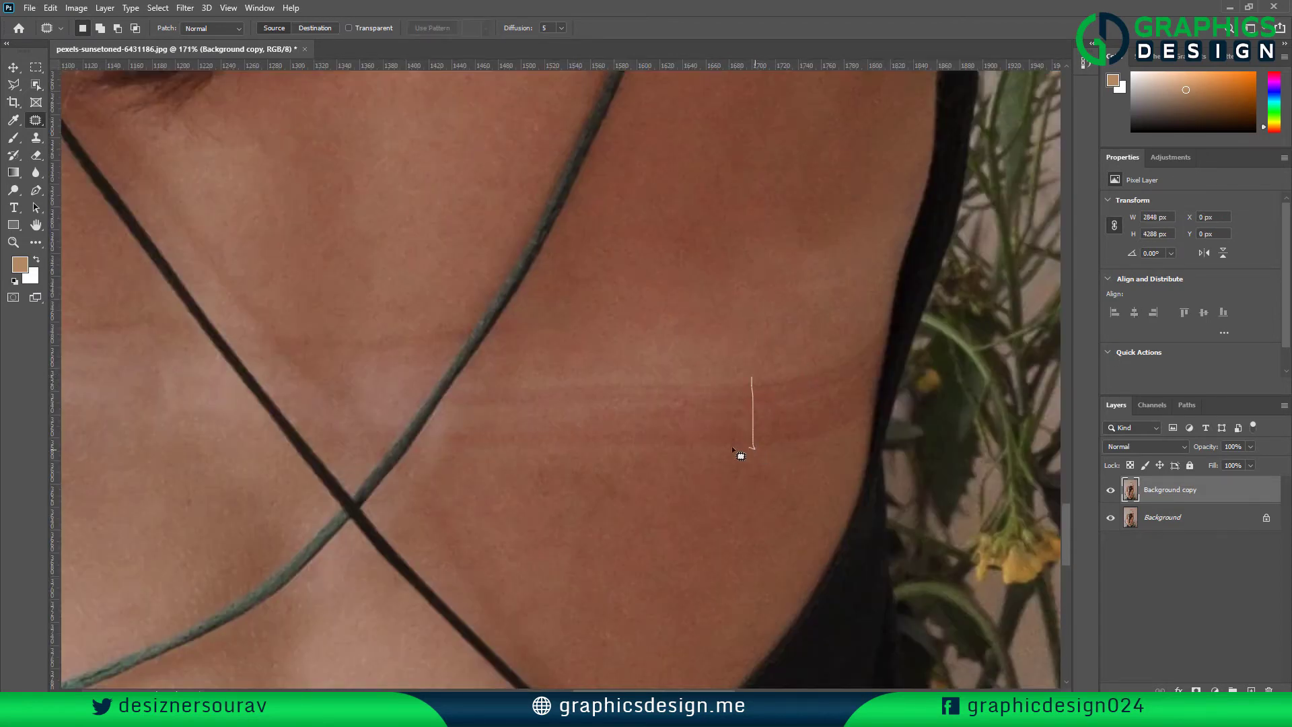
Patch the middle part of the red tan-line band on the right lower back, and deselect
mouse_move(713, 368)
left_mouse_down()
mouse_move(750, 376)
mouse_move(794, 303)
left_mouse_up()
mouse_move(794, 306)
left_mouse_down()
mouse_move(798, 407)
mouse_move(683, 455)
left_mouse_up()
key("ctrl+d")
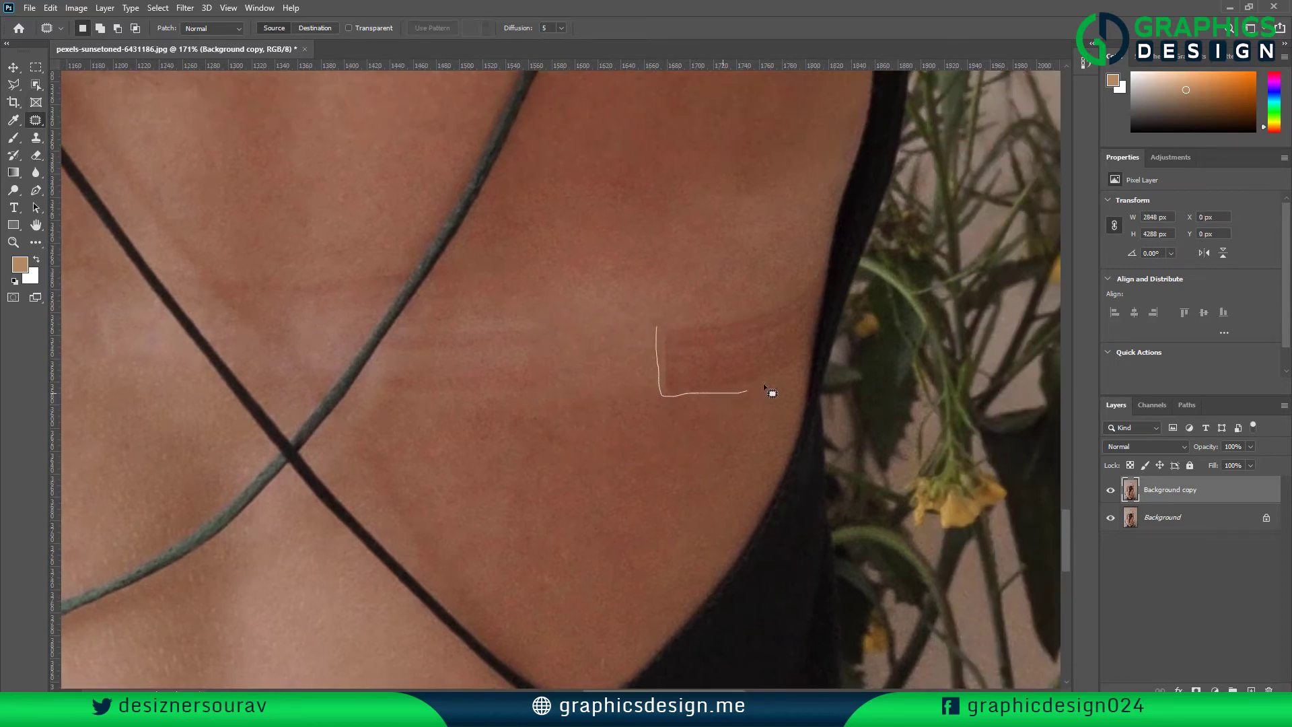
Patch the outer end of the red band near the dress edge on the right lower back, and deselect
left_click_drag(805, 303, 658, 327)
mouse_move(724, 340)
left_mouse_down()
mouse_move(718, 453)
mouse_move(698, 496)
left_mouse_up()
left_click_drag(732, 219, 714, 314)
left_click_drag(703, 415, 691, 285)
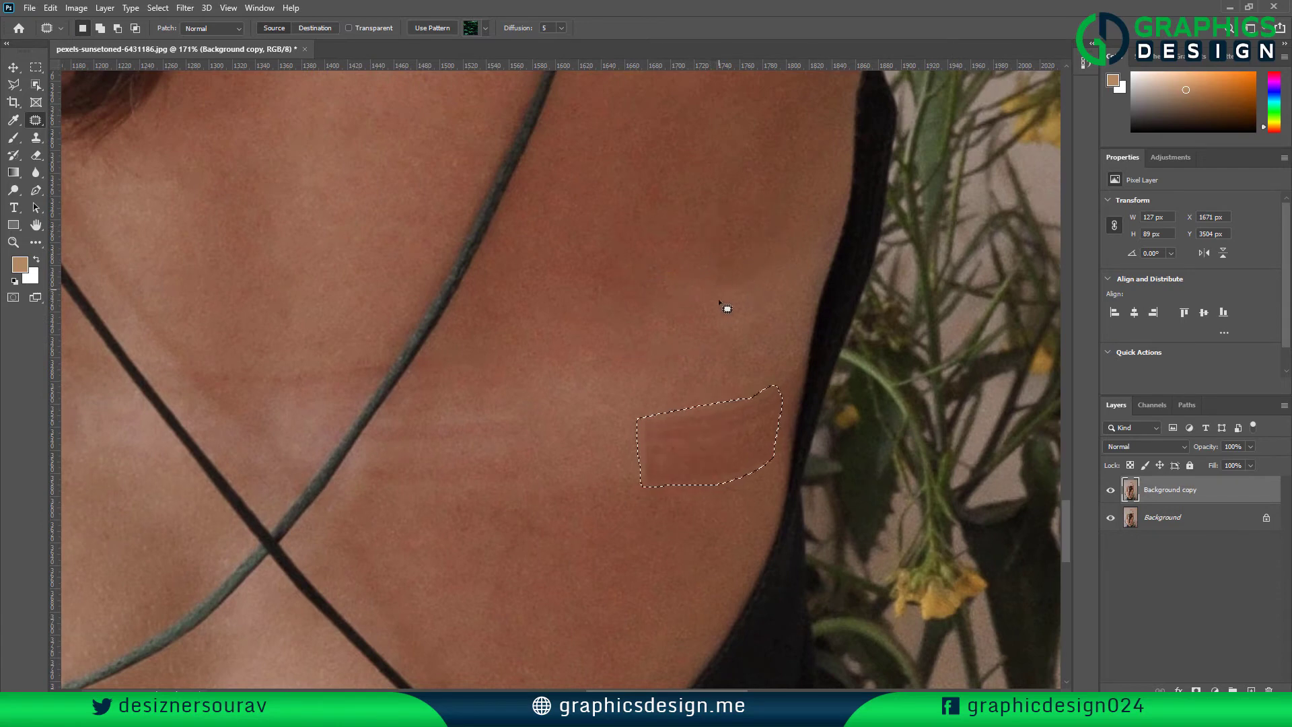
key("ctrl+d")
With the Clone Stamp and an enlarged 80 px brush, clone clean skin over the dark rectangular patch on the right lower back
scroll(685, 464, "down", 7)
scroll(687, 448, "up", 8)
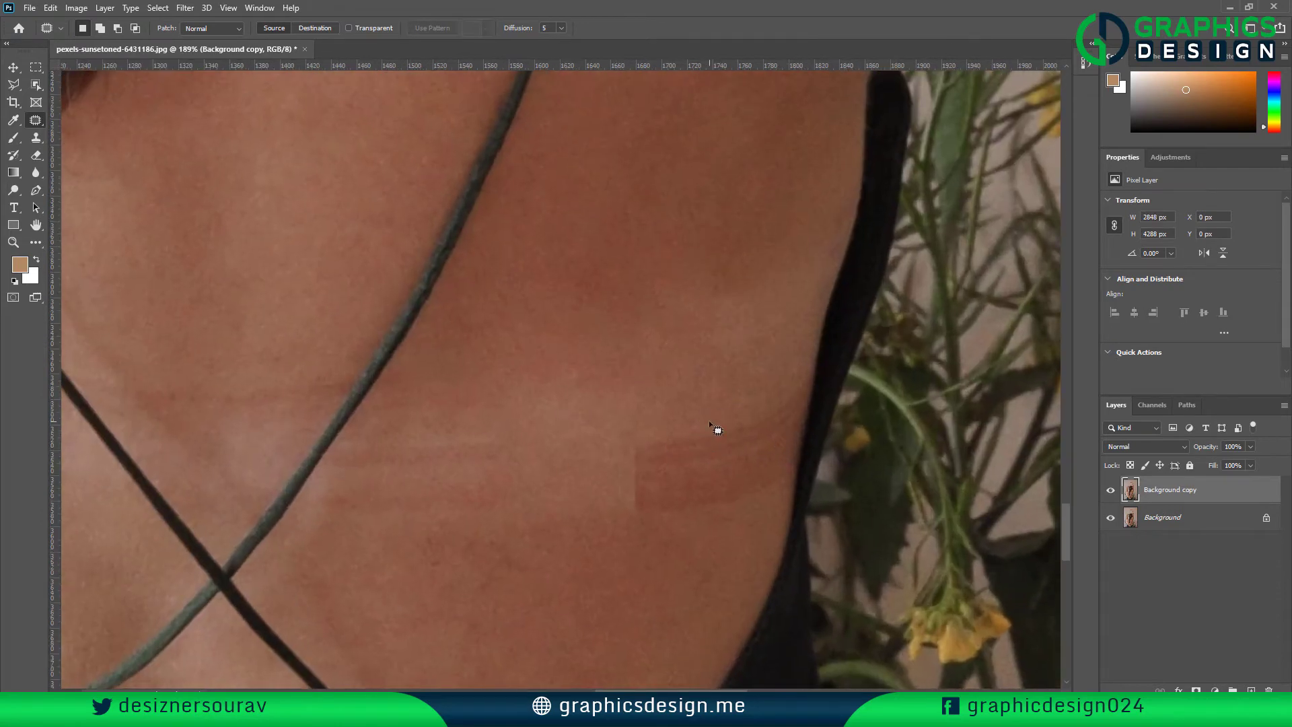
key("s")
left_click(102, 195)
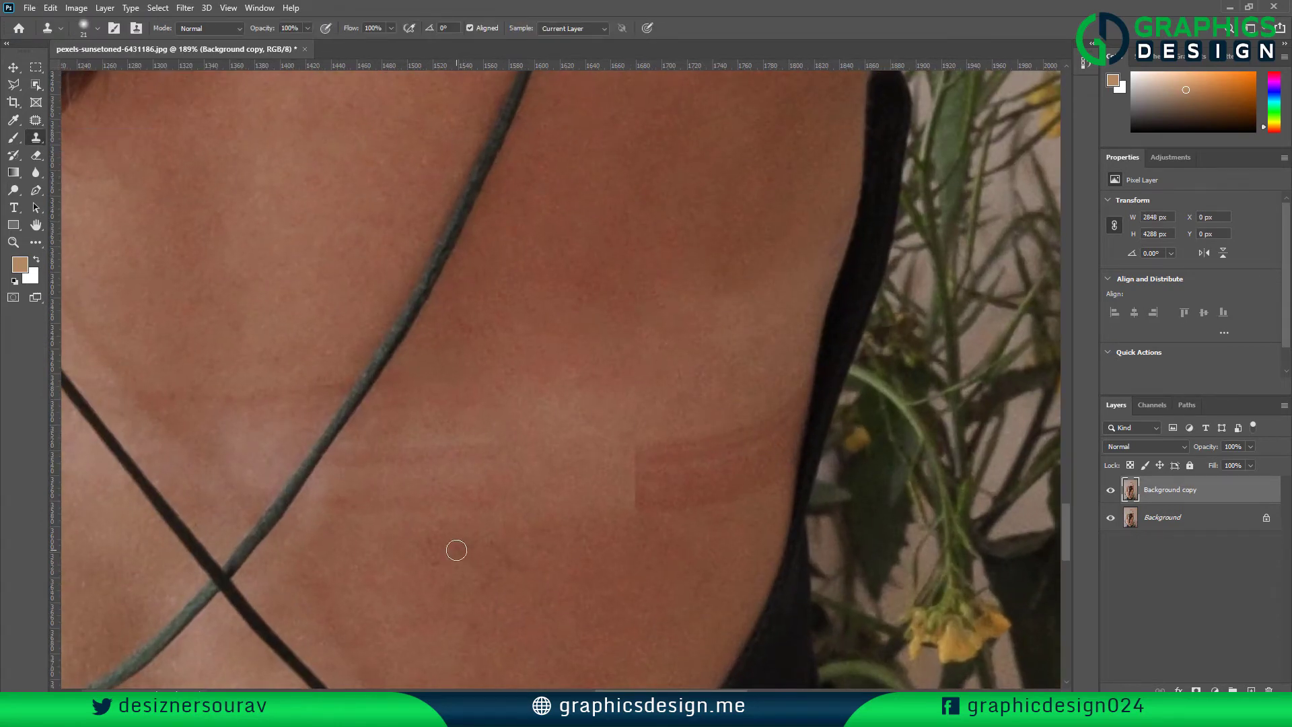
scroll(673, 491, "down", 3)
key("bracketright")
left_click(620, 484, "alt")
left_click_drag(669, 335, 689, 310)
Clone nearby skin over the rest of the red band, working between the strap and the dress edge
left_click(597, 442, "alt")
mouse_move(597, 357)
left_mouse_down()
mouse_move(597, 332)
mouse_move(531, 339)
mouse_move(584, 298)
left_mouse_up()
left_click(565, 444, "alt")
scroll(606, 276, "up", 3)
left_click(666, 233, "alt")
mouse_move(665, 326)
left_mouse_down()
mouse_move(666, 306)
mouse_move(727, 309)
left_mouse_up()
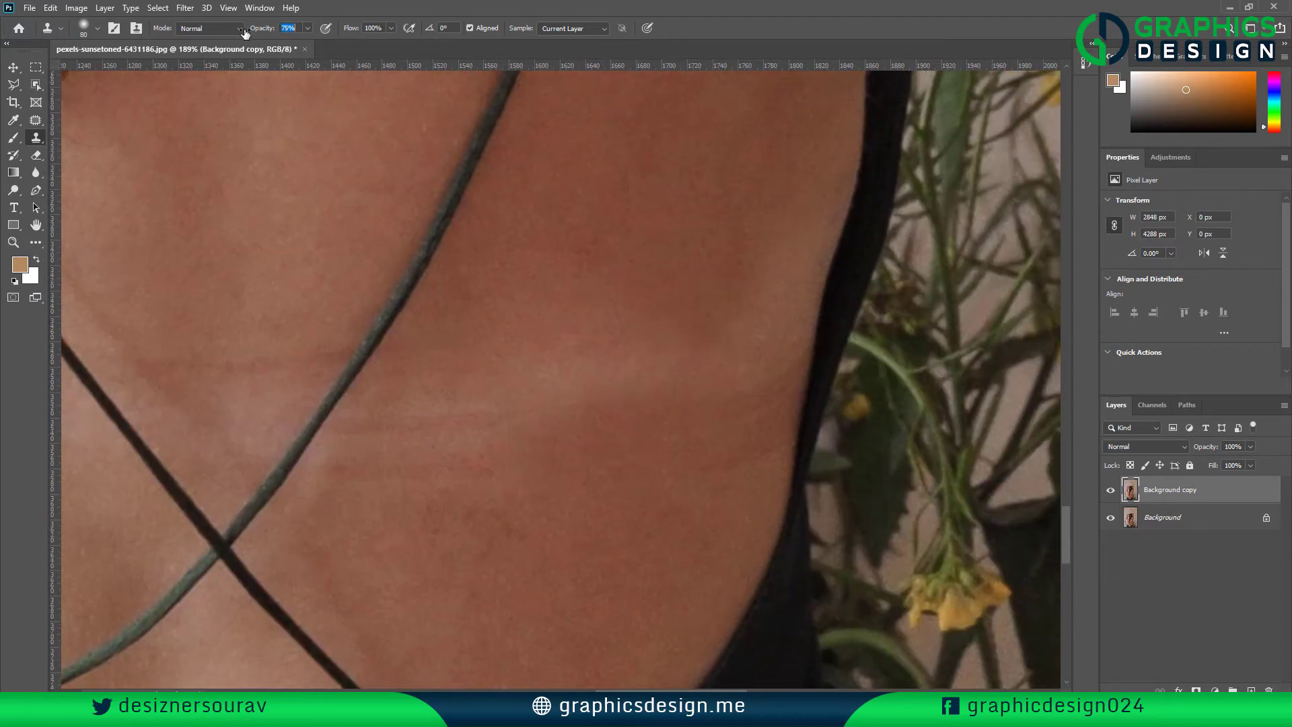
Set the Clone Stamp opacity to 70% and even out the pale tan band on the right lower back
mouse_move(763, 270)
left_mouse_down()
mouse_move(739, 363)
mouse_move(599, 367)
mouse_move(528, 438)
left_mouse_up()
left_click(707, 366, "alt")
left_click(637, 208, "alt")
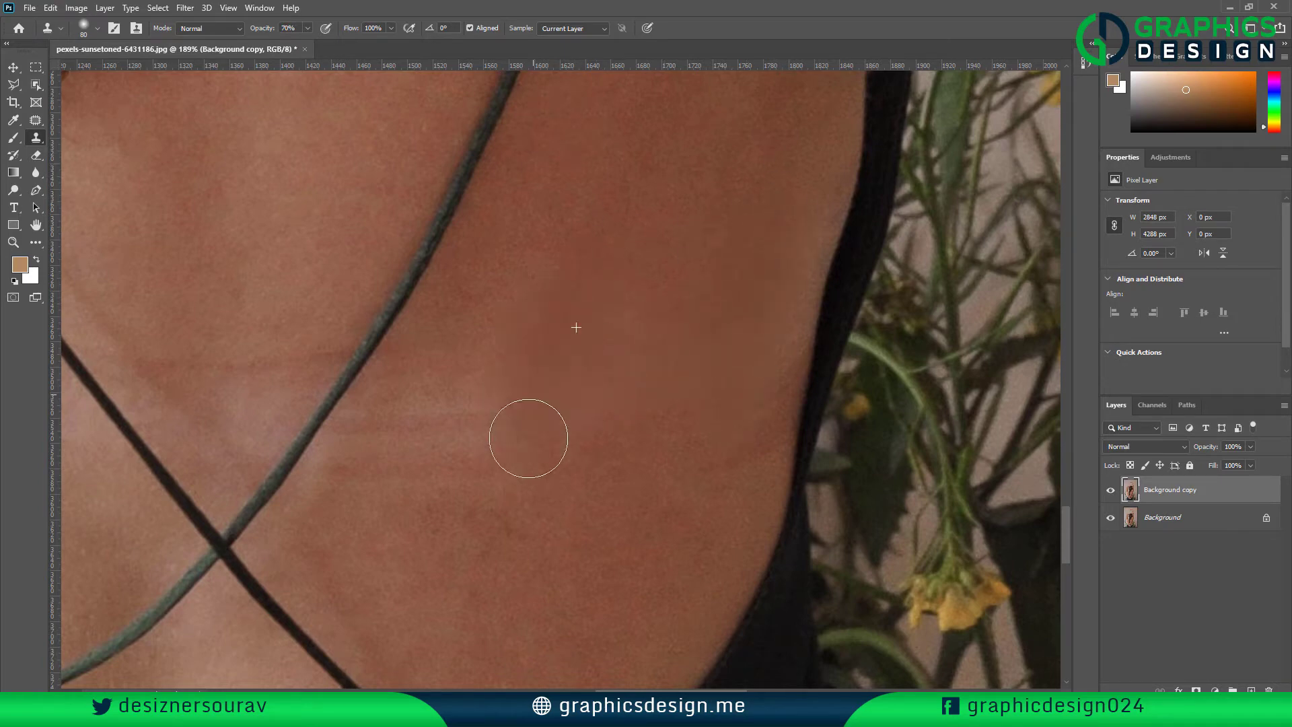
left_click(517, 285, "alt")
left_click_drag(481, 393, 472, 411)
left_click_drag(506, 527, 520, 530)
Clone skin from below over the remaining pale streaks beside the right strap and the adjoining lower back
left_click(436, 567, "alt")
left_click_drag(445, 469, 470, 443)
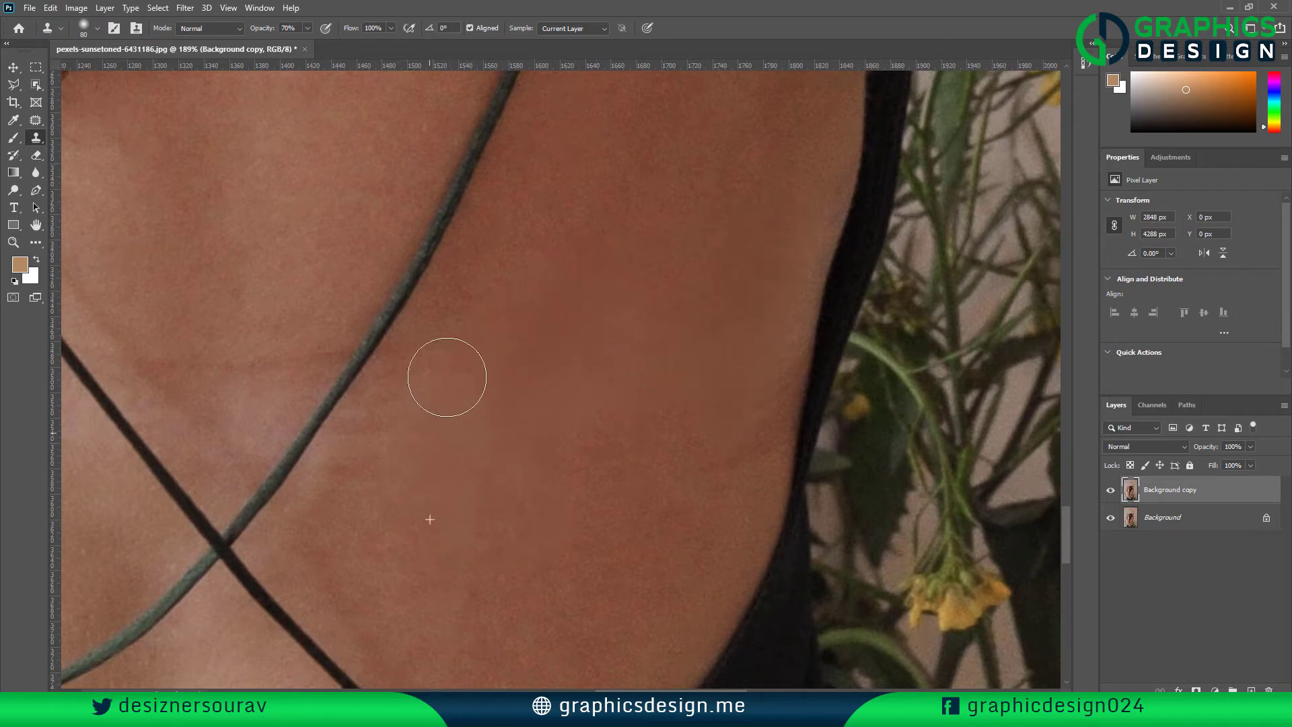
left_click(609, 548, "alt")
left_click_drag(688, 445, 687, 446)
Clone skin over the uneven area to the right of the strap crossing on the lower back
scroll(733, 309, "down", 3)
scroll(730, 299, "left", 2)
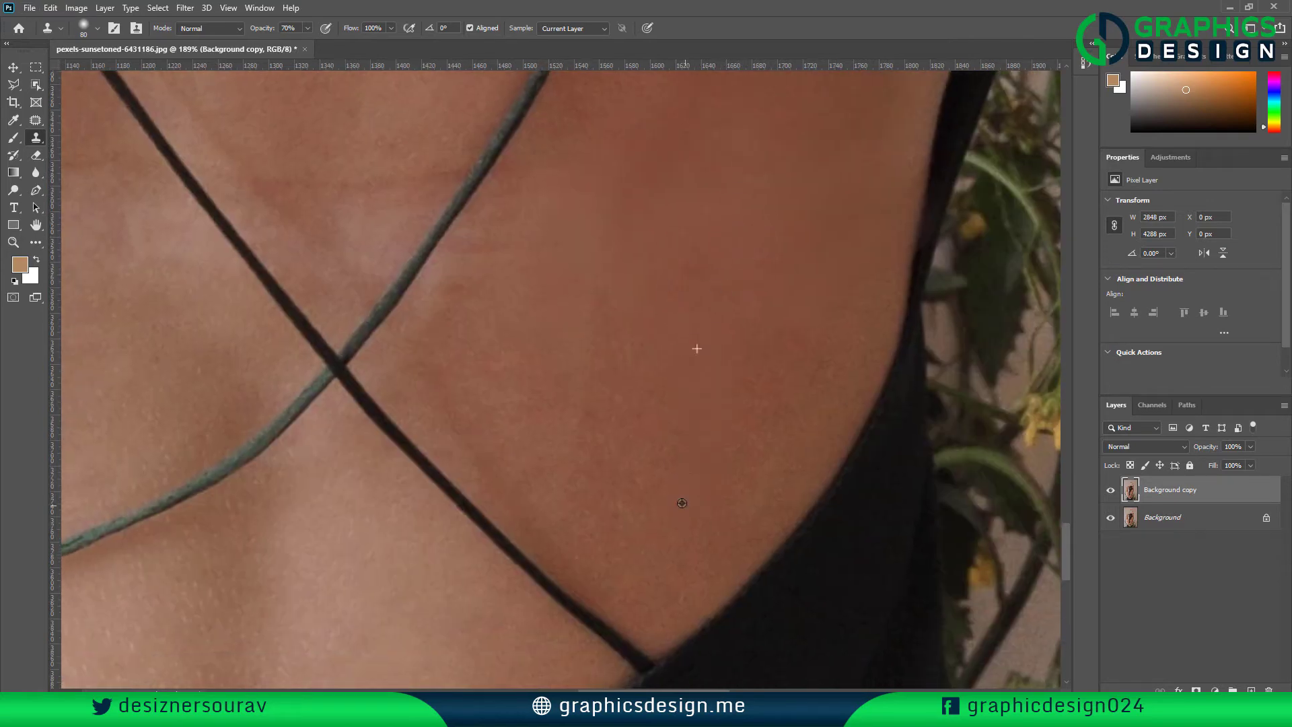
left_click_drag(521, 333, 635, 433)
scroll(635, 432, "down", 5)
left_click_drag(556, 402, 736, 372)
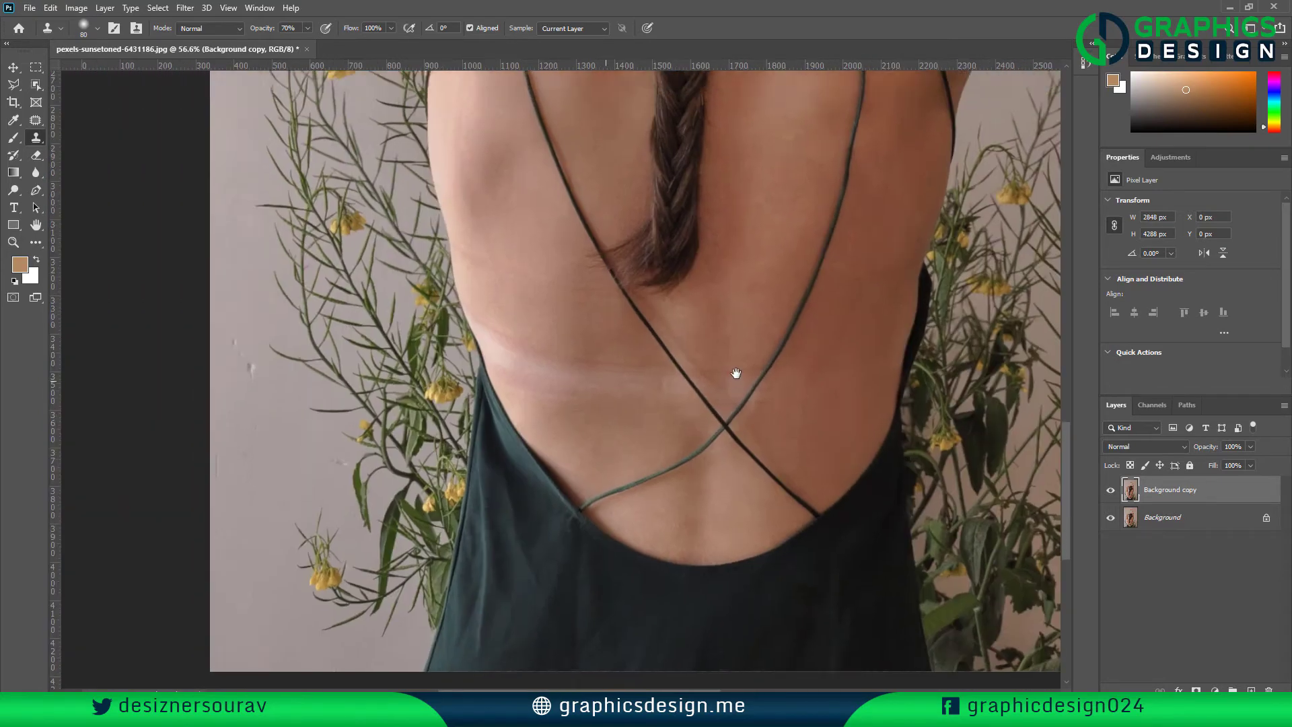
Clone darker nearby skin over the upper edge of the pale tan band on the left lower back
left_click_drag(651, 381, 709, 438)
scroll(709, 438, "up", 4)
left_click(491, 327, "alt")
left_click_drag(535, 433, 606, 468)
left_click(611, 413)
left_click(595, 337, "alt")
left_click(602, 405)
left_click(551, 328, "alt")
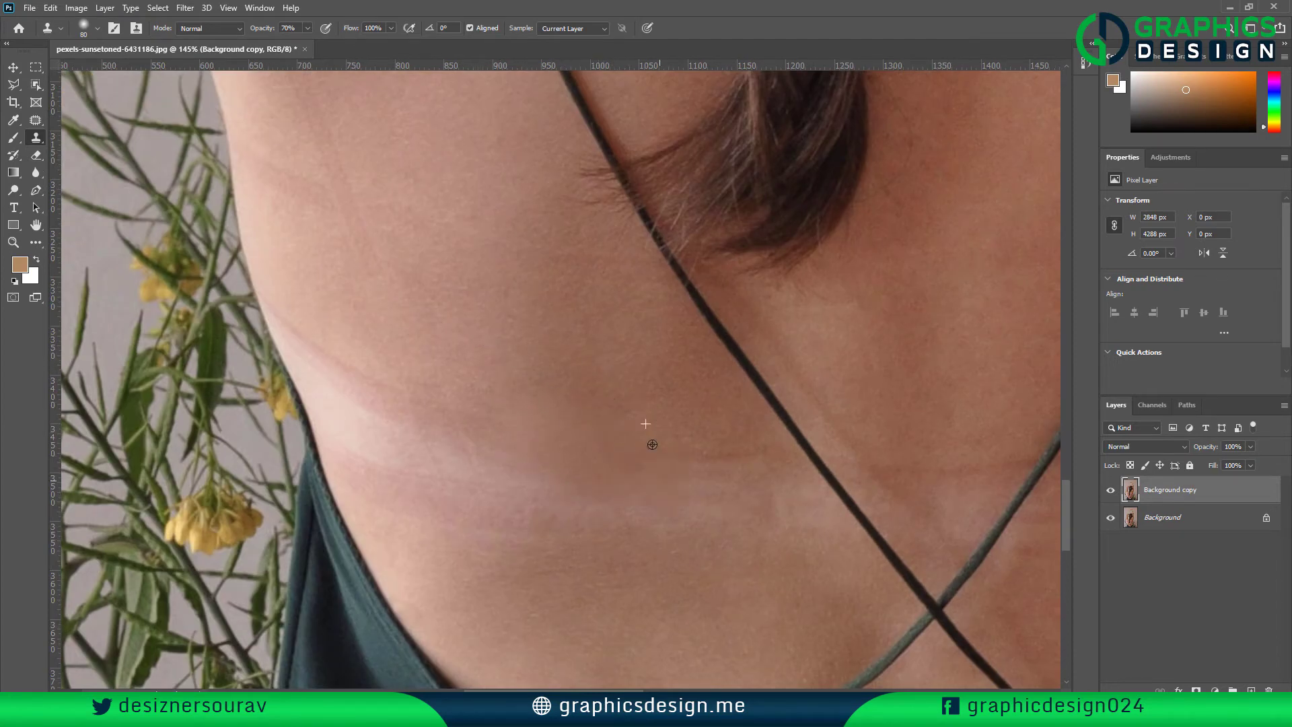
Clone skin from below over the lower edge of the pale band, working toward the dress edge on the left
scroll(705, 560, "down", 3)
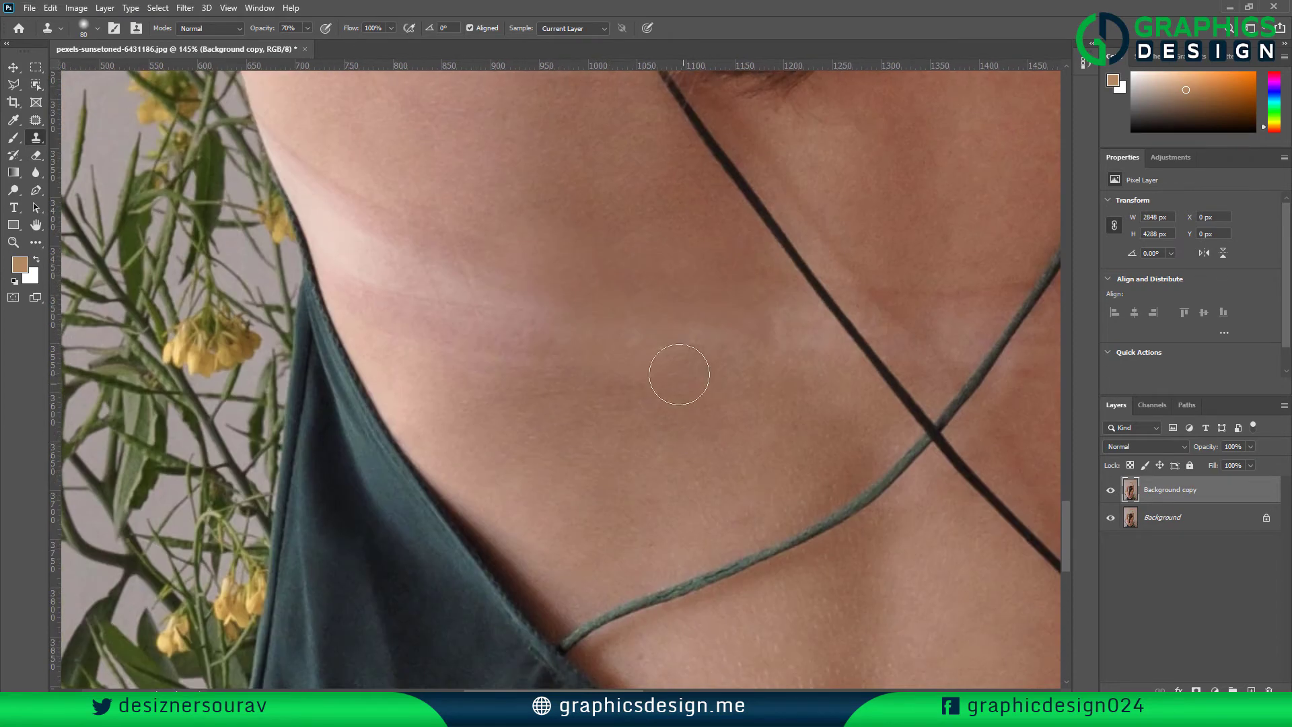
left_click(620, 424, "alt")
mouse_move(538, 322)
left_mouse_down()
mouse_move(467, 317)
mouse_move(457, 350)
left_mouse_up()
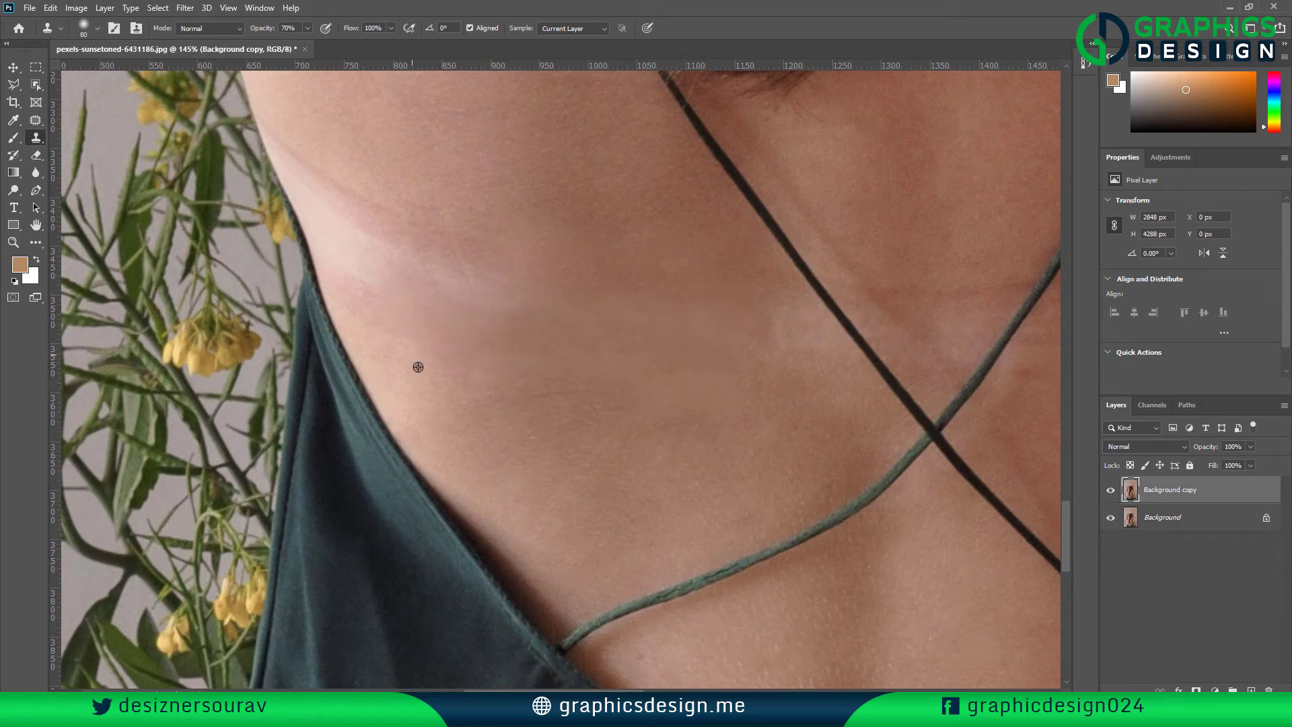
left_click(417, 367, "alt")
left_click(371, 270)
left_click(454, 365, "alt")
left_click(472, 322)
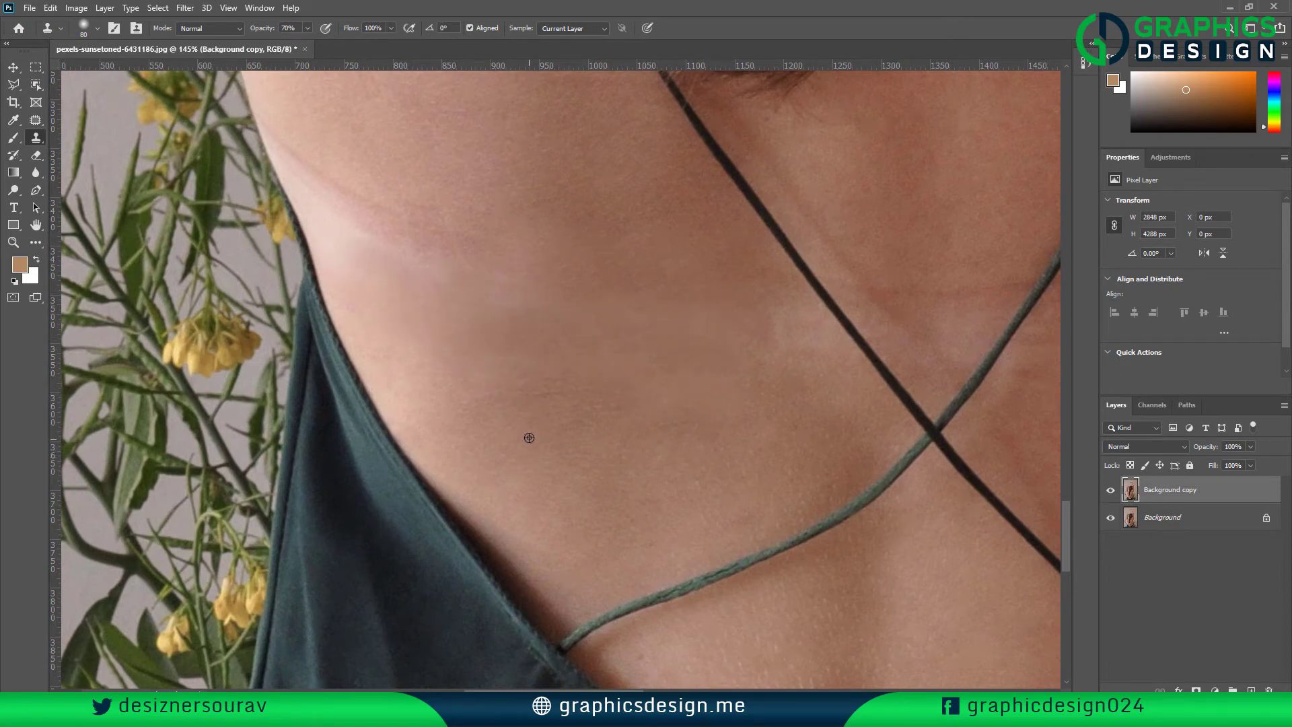
Blend the remaining light patches of the band across the left lower back with cloned skin
left_click(652, 423, "alt")
left_click_drag(718, 484, 749, 503)
left_click(555, 410, "alt")
left_click_drag(511, 297, 449, 262)
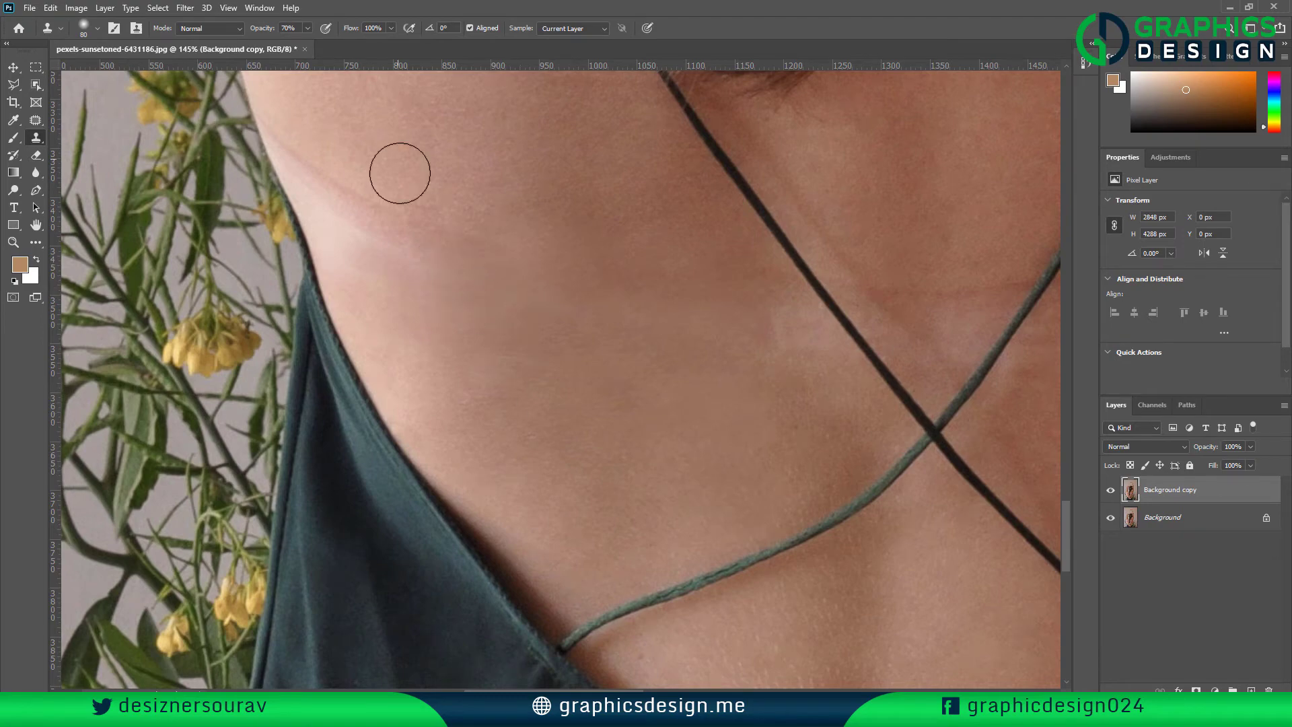
left_click_drag(767, 311, 727, 327)
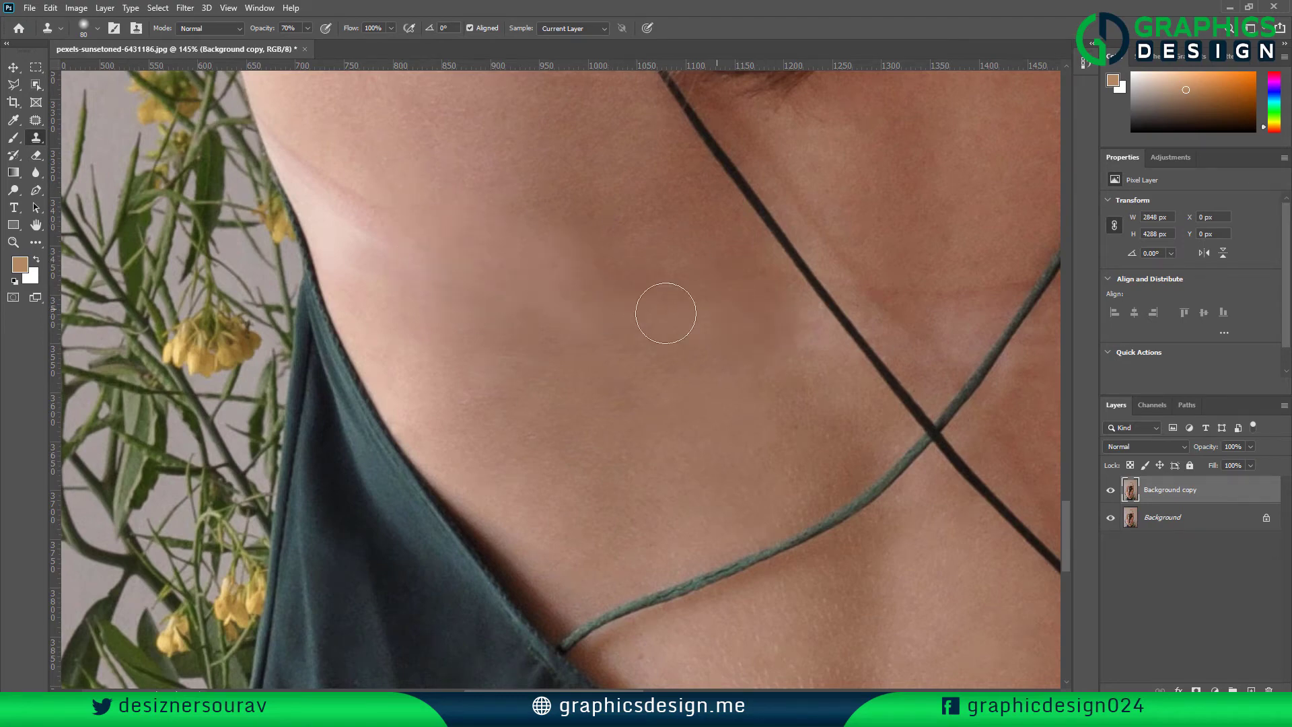
Select the skin between the two straps just above their crossing with the Quick Selection tool
scroll(757, 369, "down", 8)
scroll(827, 309, "up", 9)
right_click(36, 84)
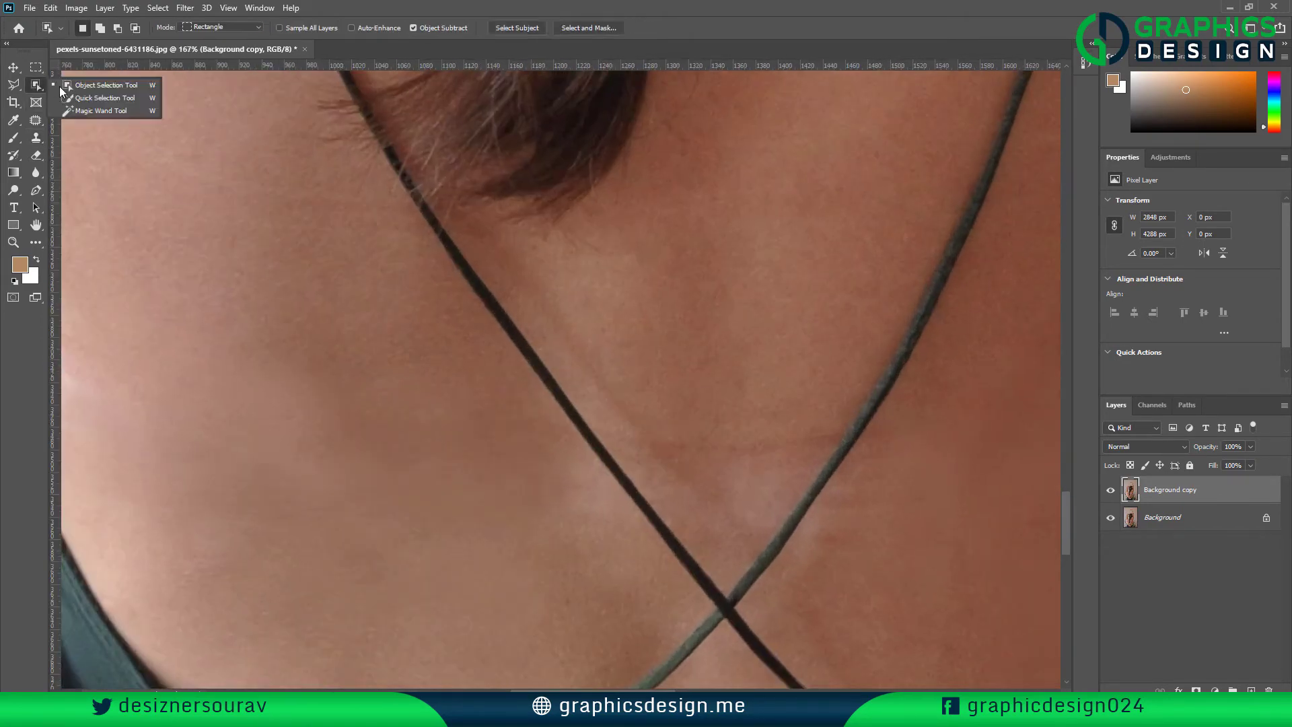
left_click(101, 99)
mouse_move(728, 448)
left_mouse_down()
mouse_move(860, 453)
mouse_move(783, 577)
mouse_move(879, 426)
left_mouse_up()
scroll(845, 508, "up", 4)
left_click_drag(849, 495, 808, 440)
Clone smooth skin from above over the marks inside the selected area between the straps and clear the selection
key("s")
mouse_move(736, 333)
left_mouse_down()
mouse_move(701, 569)
mouse_move(579, 585)
mouse_move(432, 579)
left_mouse_up()
left_click(649, 176, "alt")
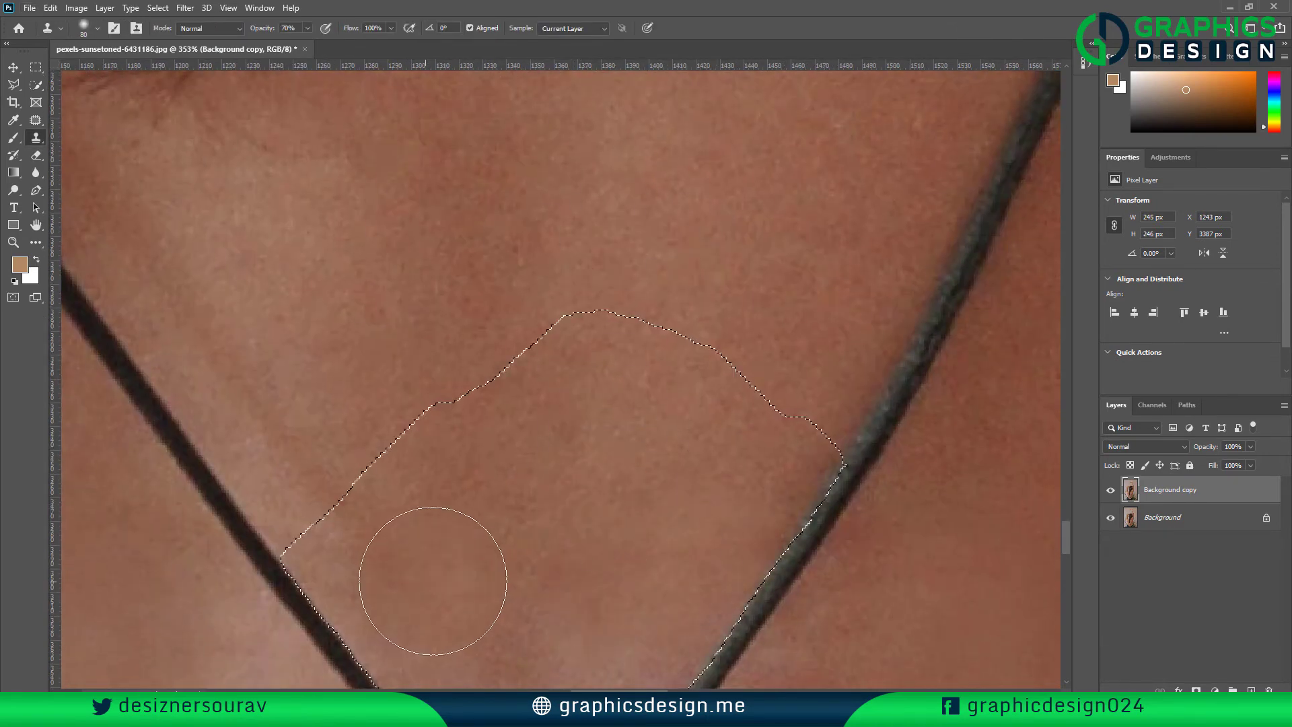
left_click_drag(539, 574, 518, 438)
left_click(574, 182, "alt")
left_click_drag(556, 558, 582, 614)
scroll(572, 196, "down", 6)
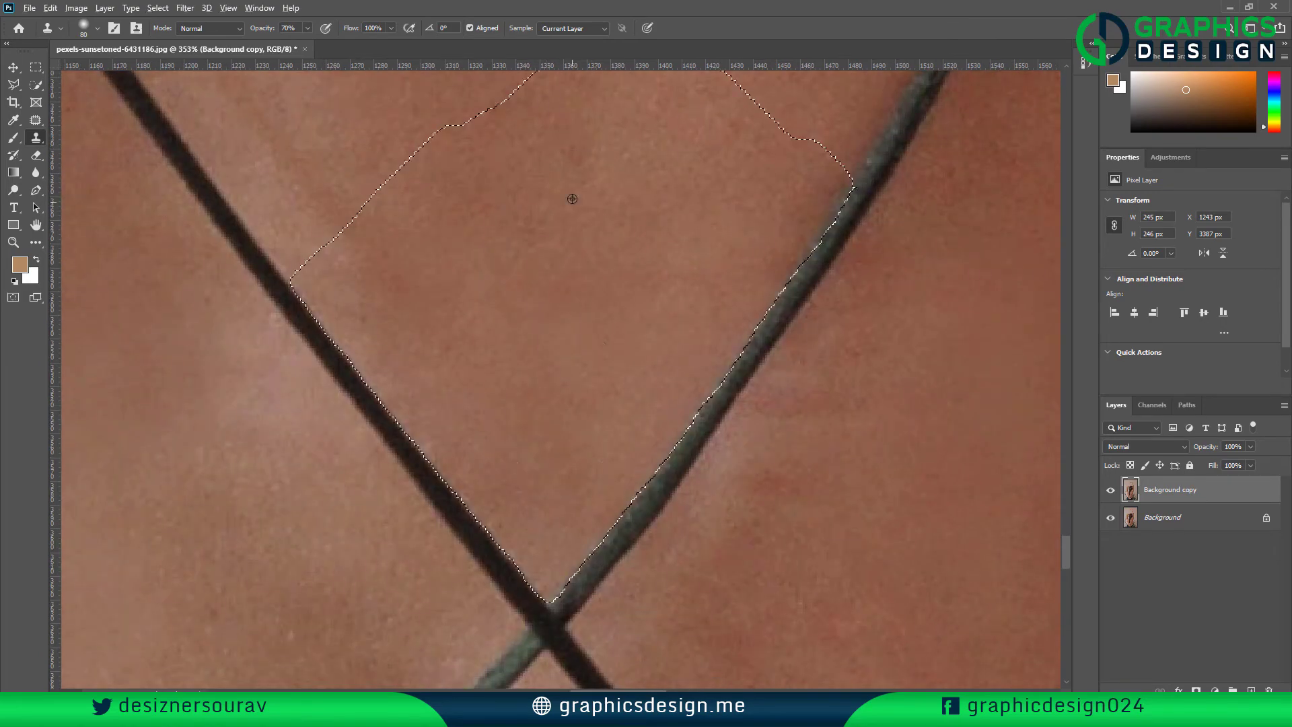
scroll(605, 461, "up", 4)
key("ctrl+d")
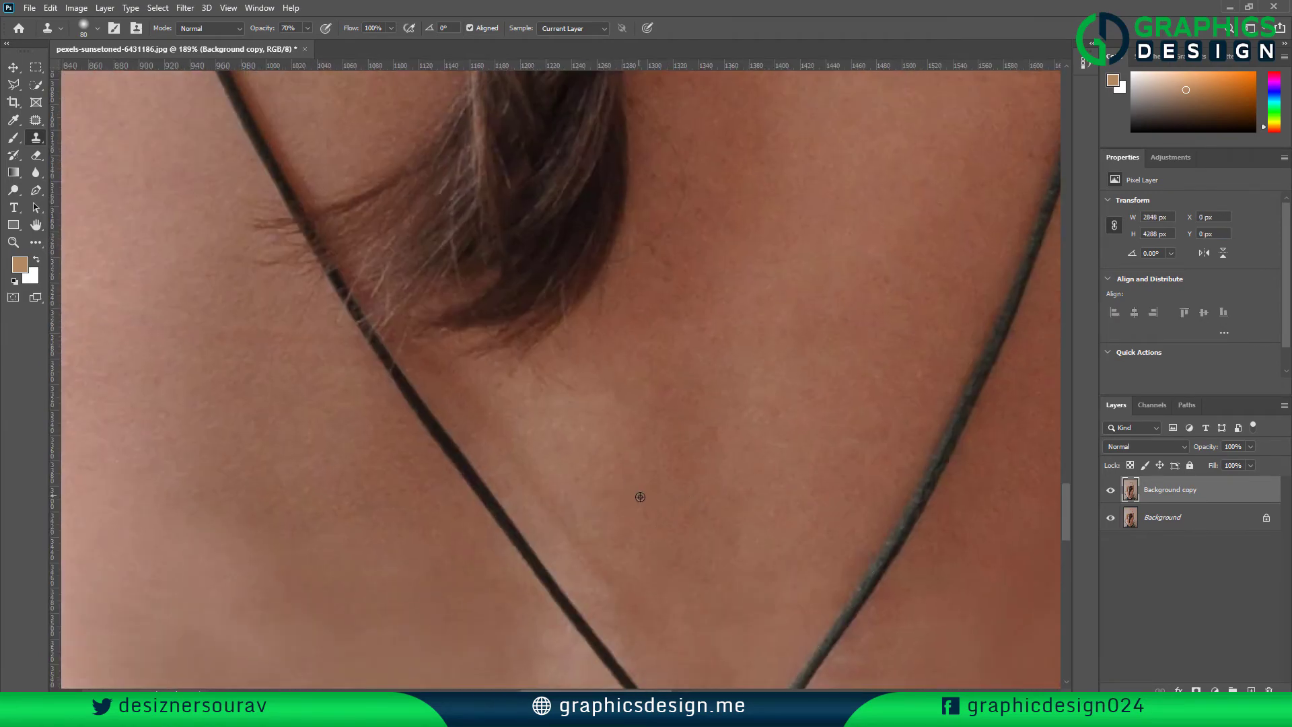
Clone nearby skin over the pale streak below the braid's tip, along the inner side of the left strap
left_click(679, 459, "alt")
mouse_move(597, 444)
left_mouse_down()
mouse_move(579, 427)
mouse_move(542, 466)
left_mouse_up()
left_click(628, 396, "alt")
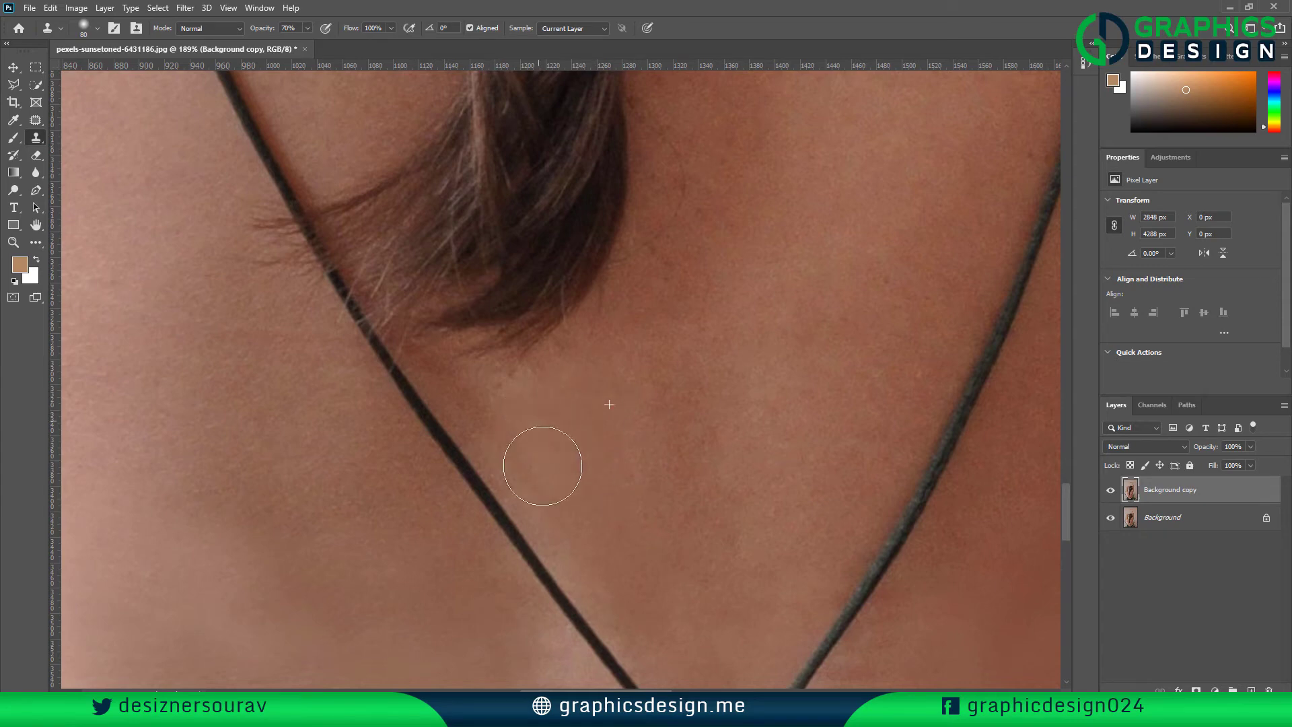
Clone skin over the pale and uneven spots just right of the strap crossing
scroll(716, 581, "down", 5)
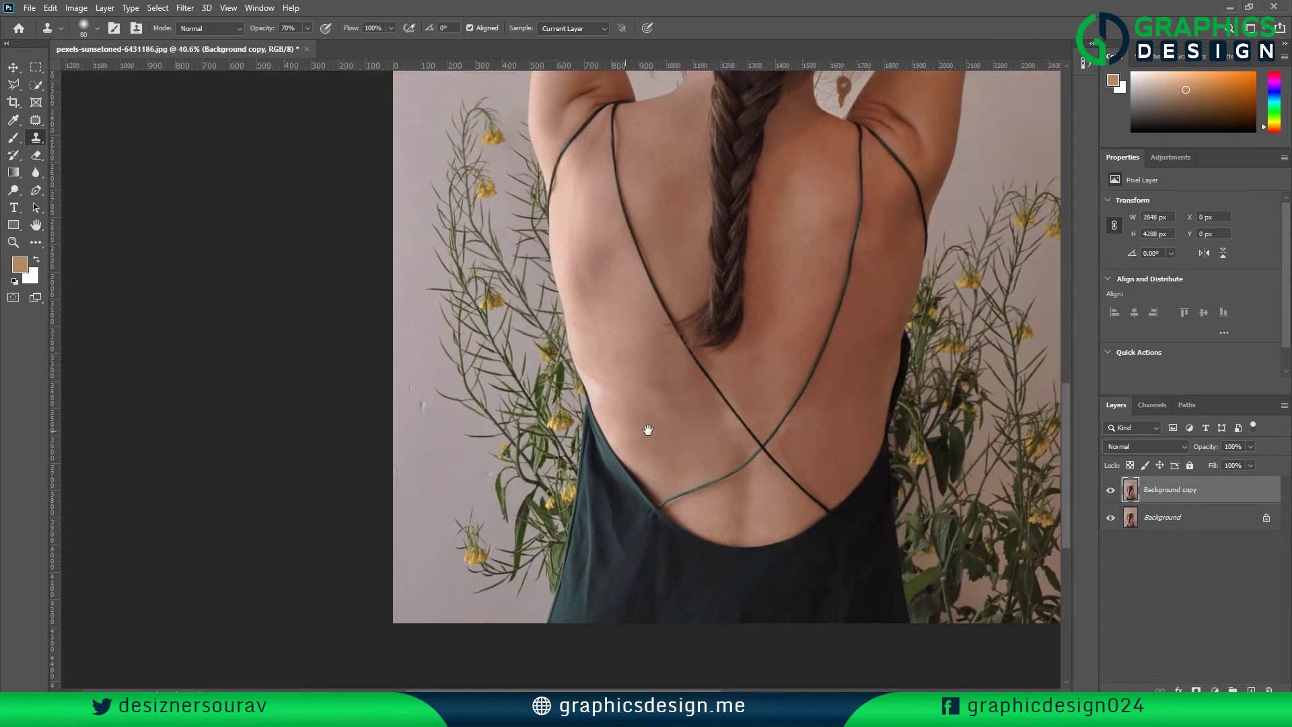
scroll(926, 539, "up", 6)
left_click_drag(529, 366, 574, 348)
left_click(602, 458, "alt")
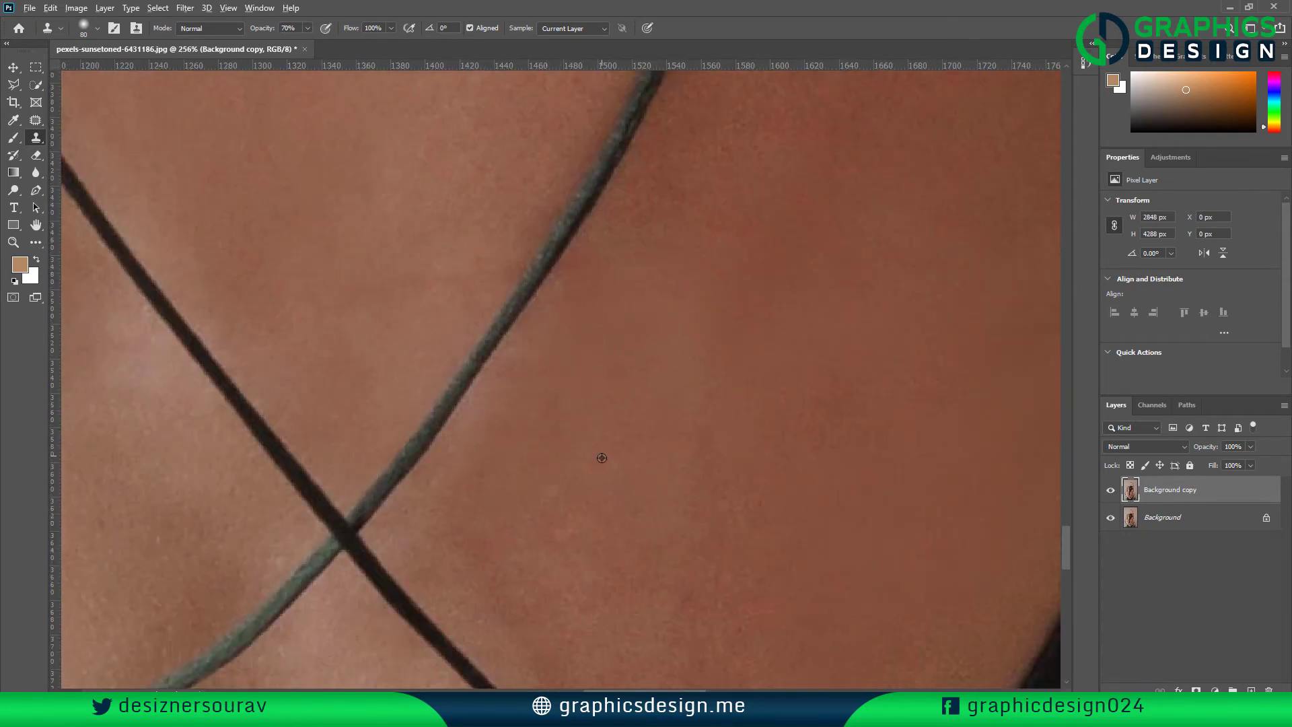
left_click(502, 567)
left_click_drag(531, 539, 471, 486)
left_click(724, 498)
left_click(737, 511, "alt")
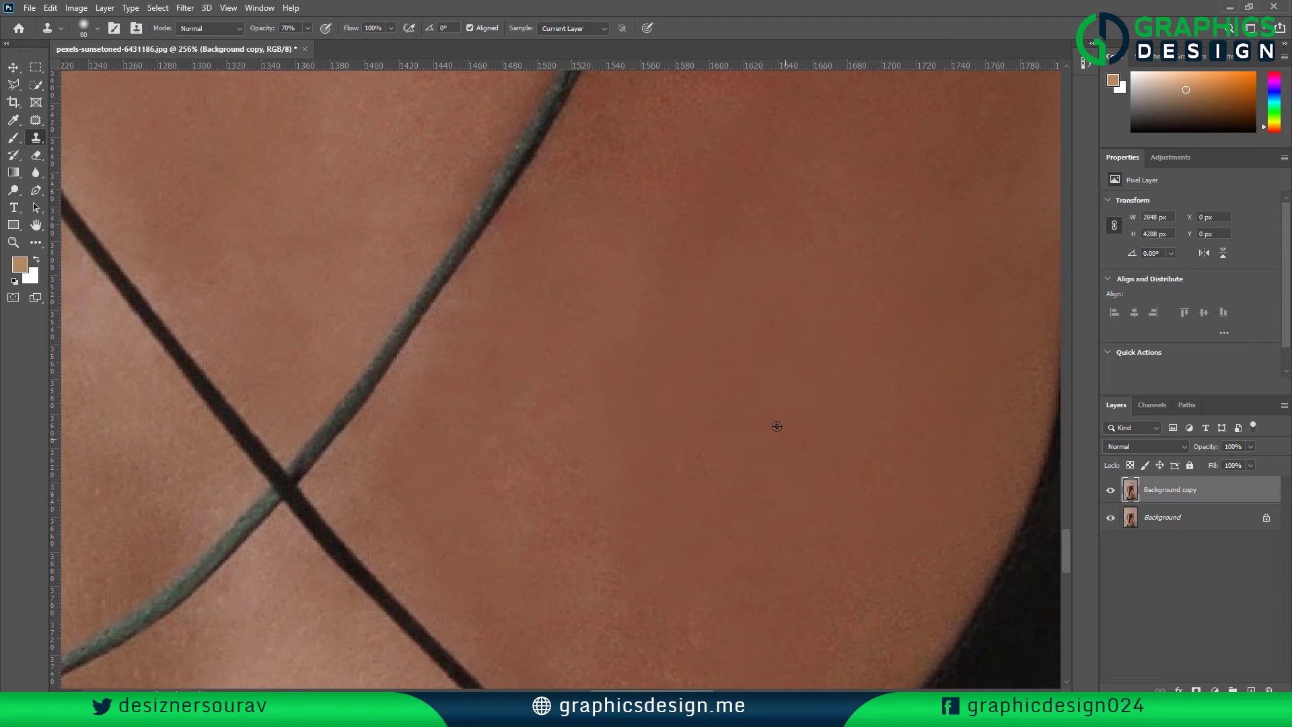
scroll(776, 426, "down", 3)
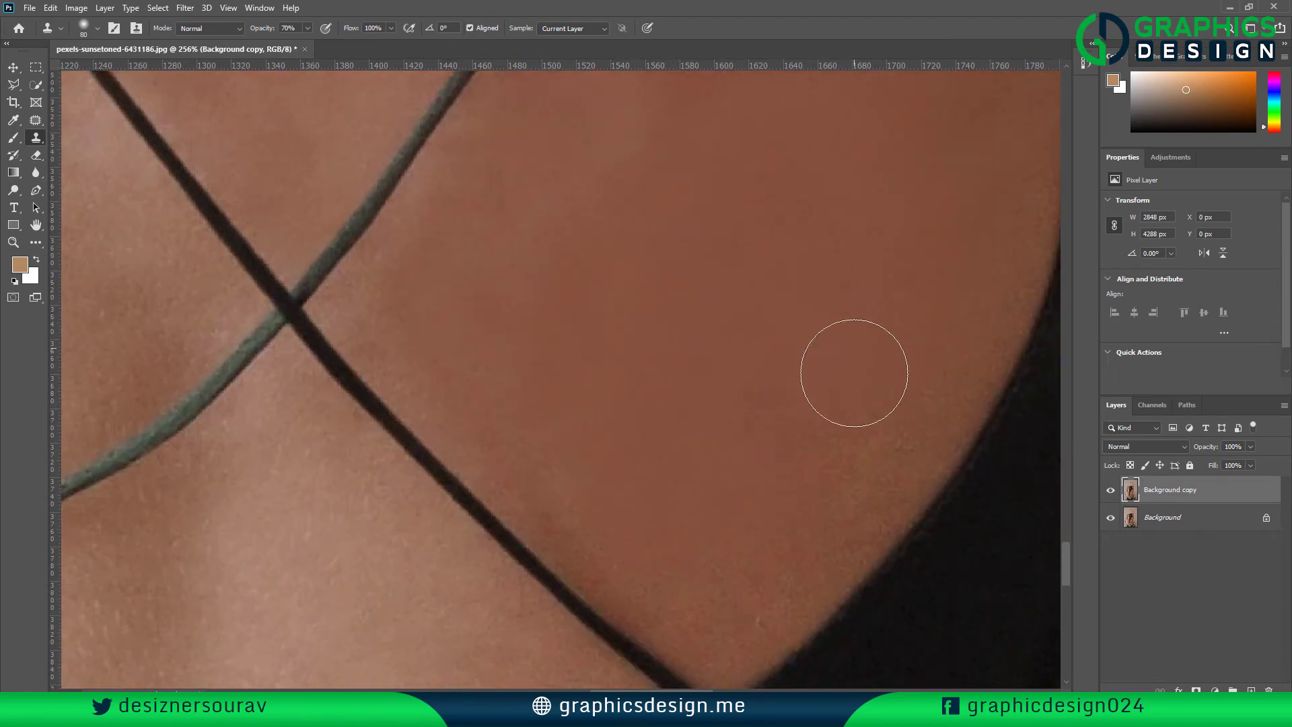
scroll(606, 491, "down", 5)
Even out the skin above the lower strap, left of the crossing, with cloned skin
left_click_drag(606, 490, 915, 400)
scroll(922, 396, "down", 3)
scroll(873, 438, "up", 6)
left_click_drag(756, 429, 807, 342)
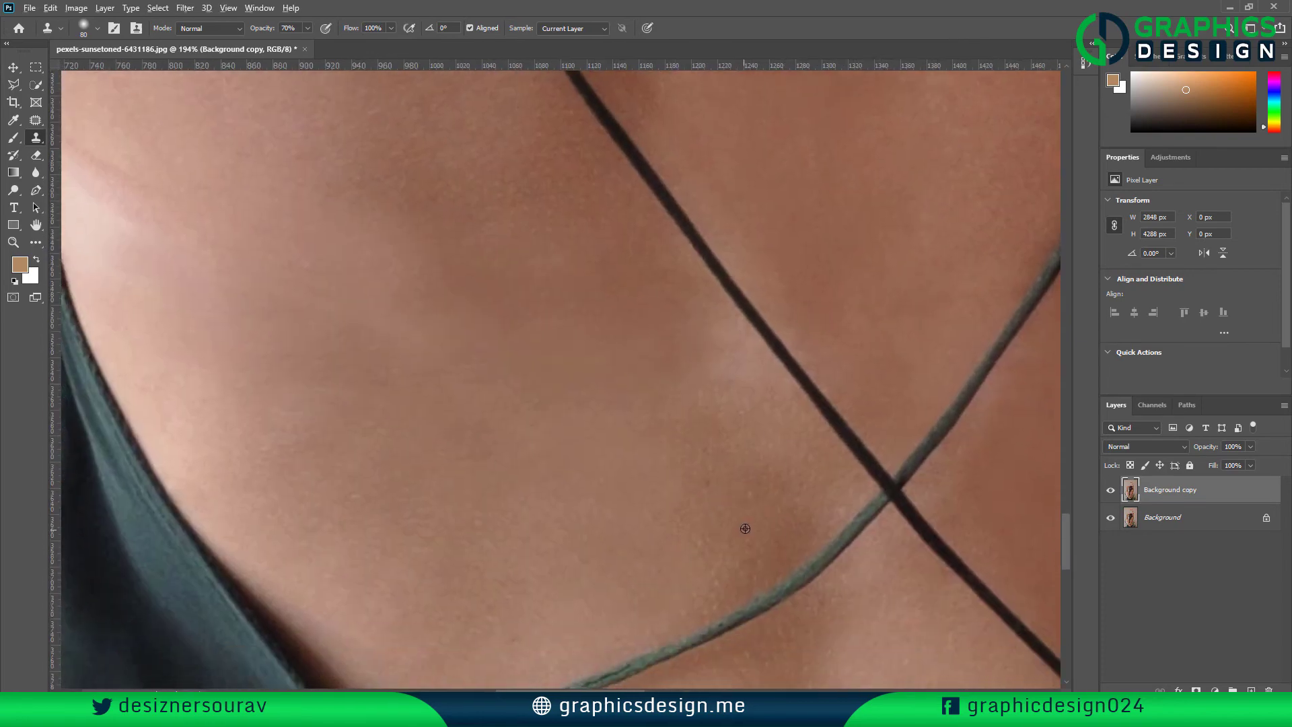
left_click(745, 528, "alt")
mouse_move(691, 473)
left_mouse_down()
mouse_move(656, 473)
mouse_move(583, 551)
mouse_move(616, 556)
left_mouse_up()
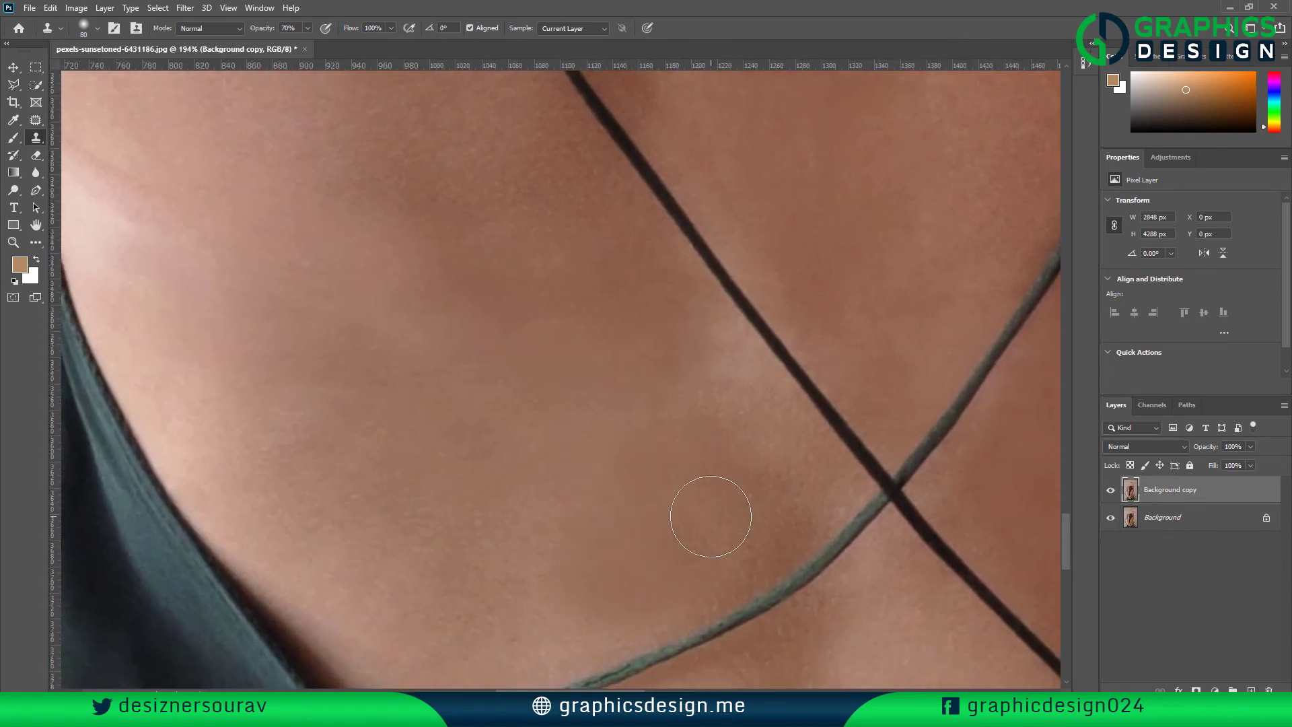
left_click_drag(536, 584, 569, 591)
left_click_drag(694, 477, 668, 551)
Clone darker skin over the pale patch along the outer side of the left strap above the crossing
left_click(604, 360, "alt")
left_click_drag(658, 410, 668, 413)
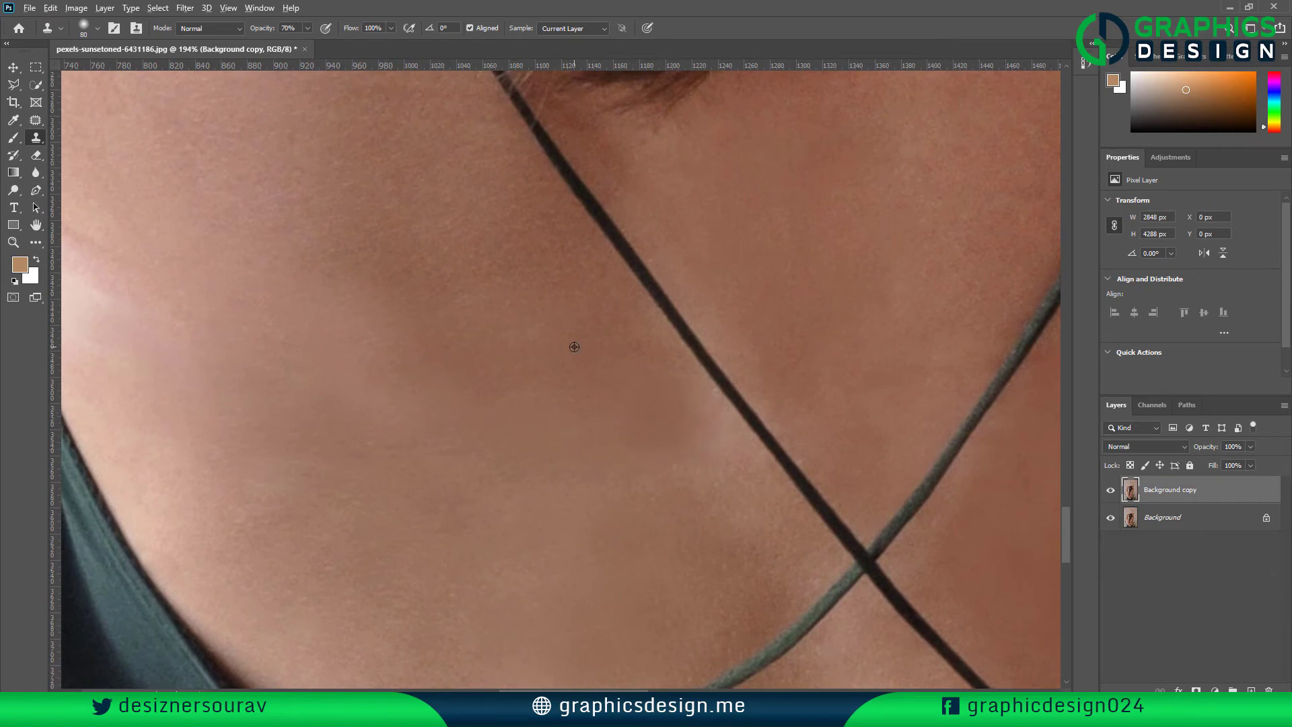
left_click(574, 347, "alt")
left_click_drag(708, 472, 732, 502)
left_click_drag(704, 428, 718, 485)
left_click(582, 373, "alt")
left_click_drag(601, 474, 590, 474)
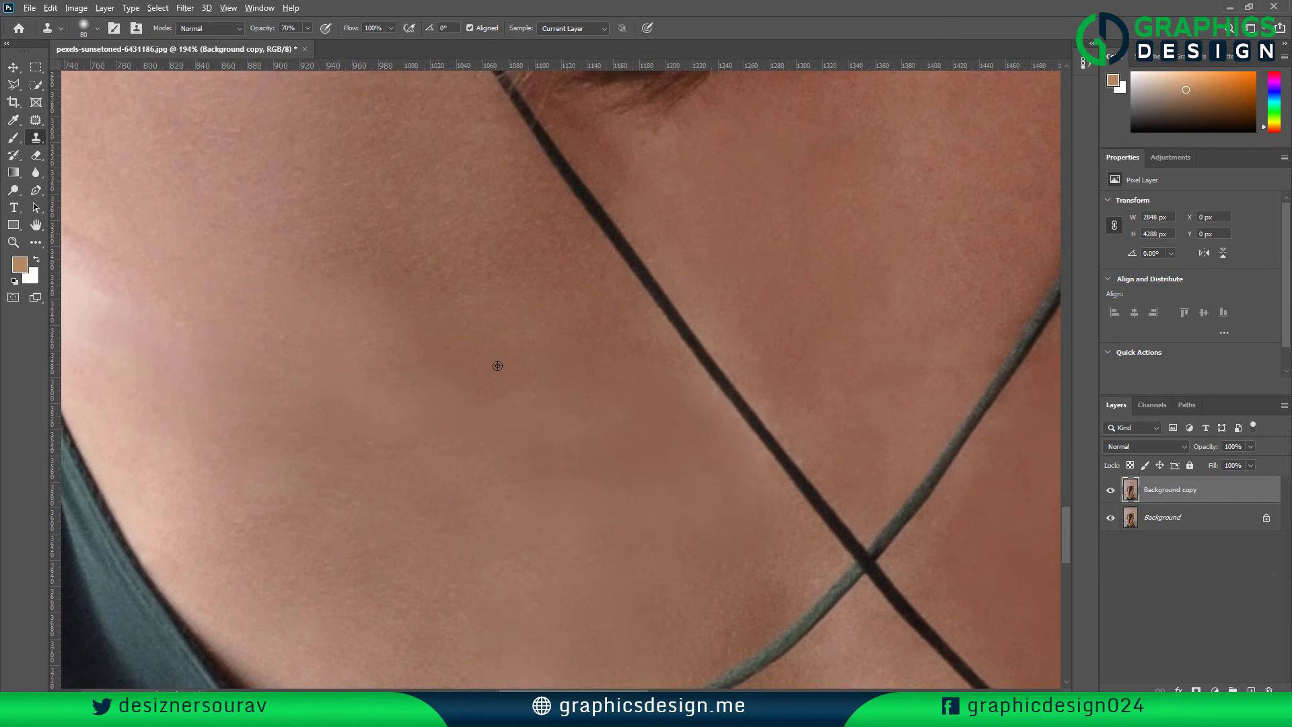
Clone nearby skin over blotchy patches along the left side of the back, from the waist up toward the shoulder blade
left_click_drag(414, 372, 744, 476)
left_click(520, 258, "alt")
left_click(467, 197)
left_click_drag(470, 197, 453, 419)
left_click(454, 256, "alt")
left_click(356, 271)
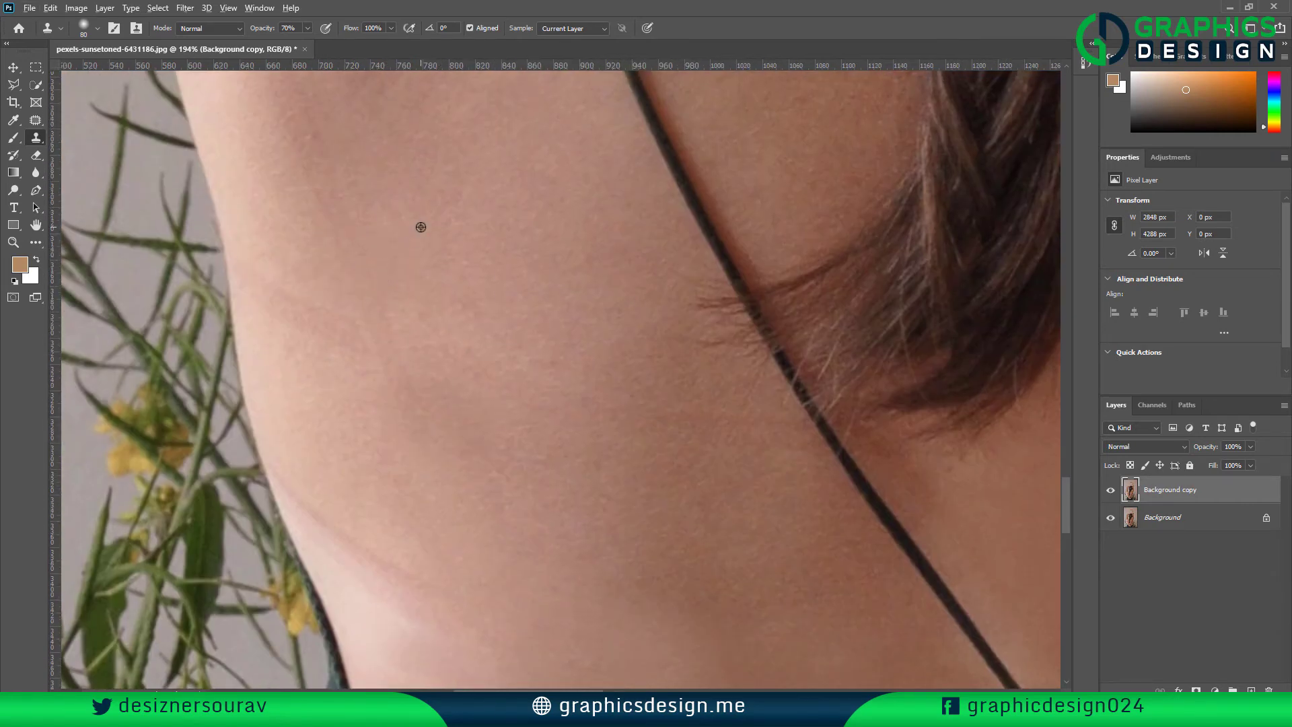
left_click(421, 228, "alt")
left_click_drag(424, 175, 467, 317)
left_click(360, 260)
left_click(452, 184, "alt")
mouse_move(447, 166)
left_mouse_down()
mouse_move(518, 170)
mouse_move(570, 382)
left_mouse_up()
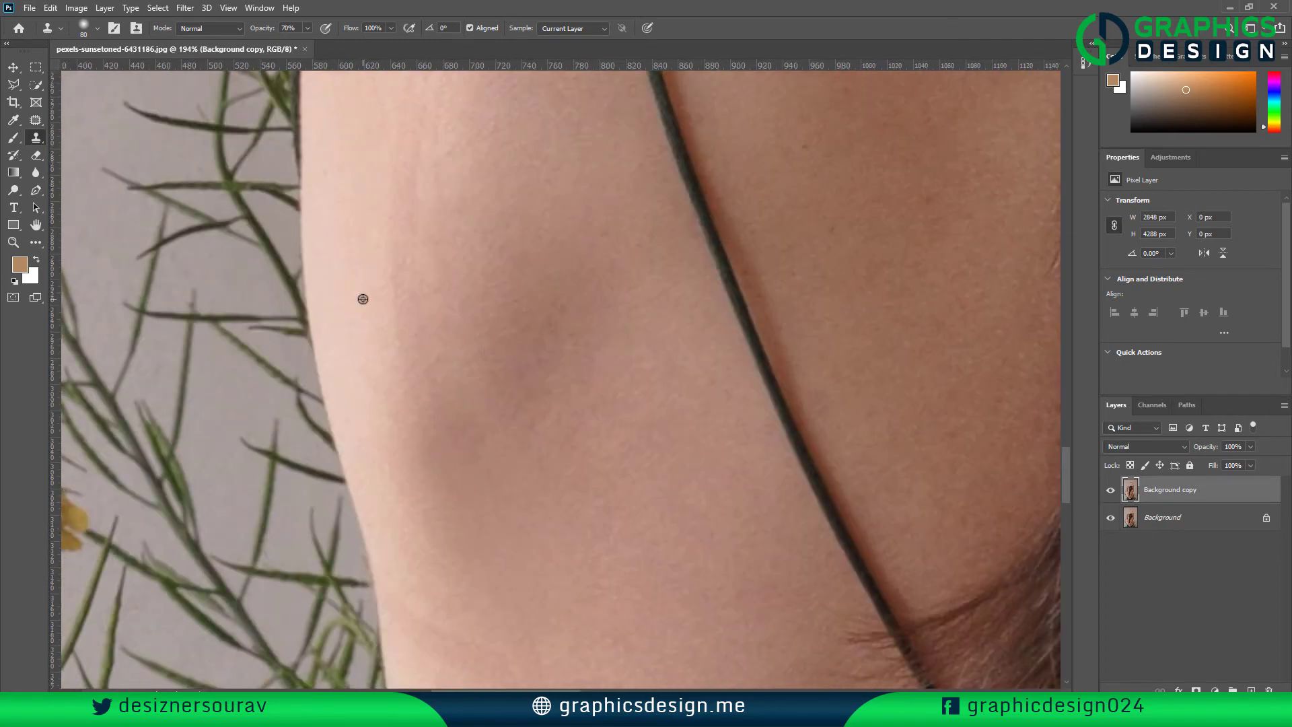
Clone lighter skin over the dark hollow at the left shoulder blade and blend the side of the back below it
left_click(363, 299, "alt")
left_click_drag(431, 417, 458, 538)
left_click_drag(592, 365, 628, 74)
left_click(589, 410)
left_click(662, 353, "alt")
mouse_move(694, 451)
left_mouse_down()
mouse_move(754, 459)
mouse_move(717, 408)
left_mouse_up()
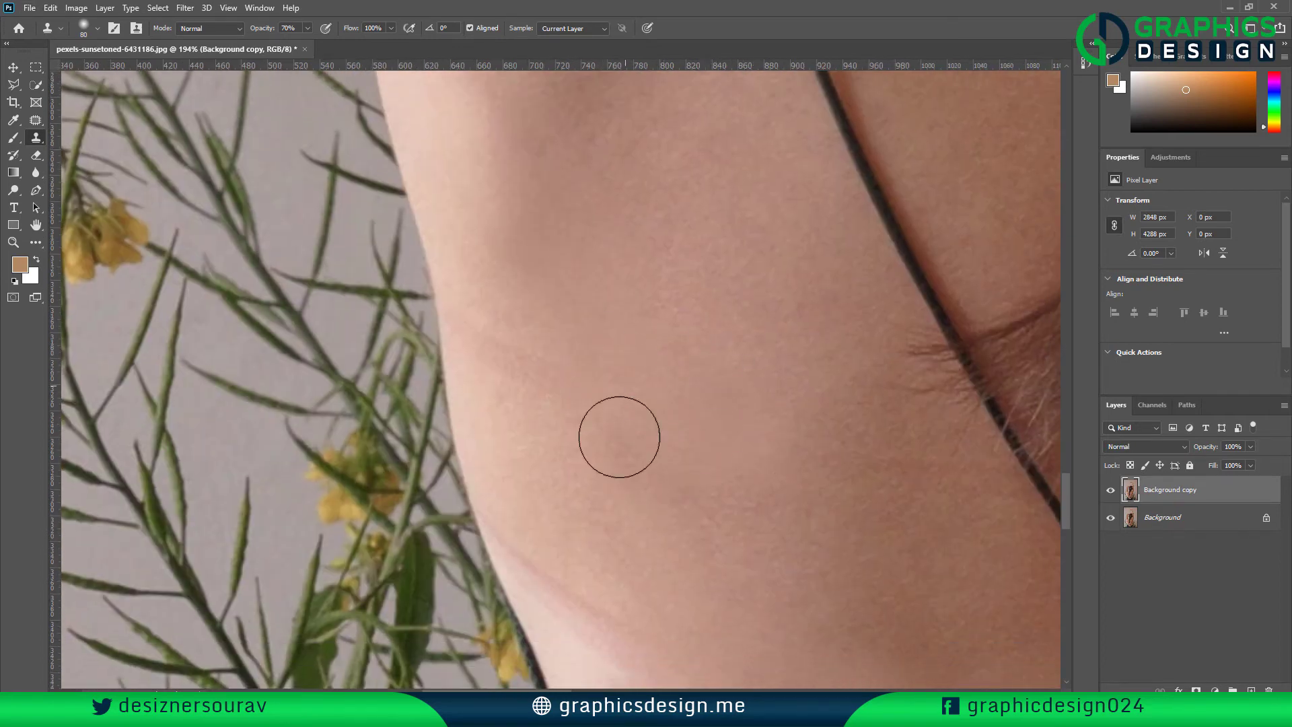
Set the Clone Stamp opacity to 49% and soften the upper edge of the pink tan line at the left waist
scroll(698, 444, "down", 3)
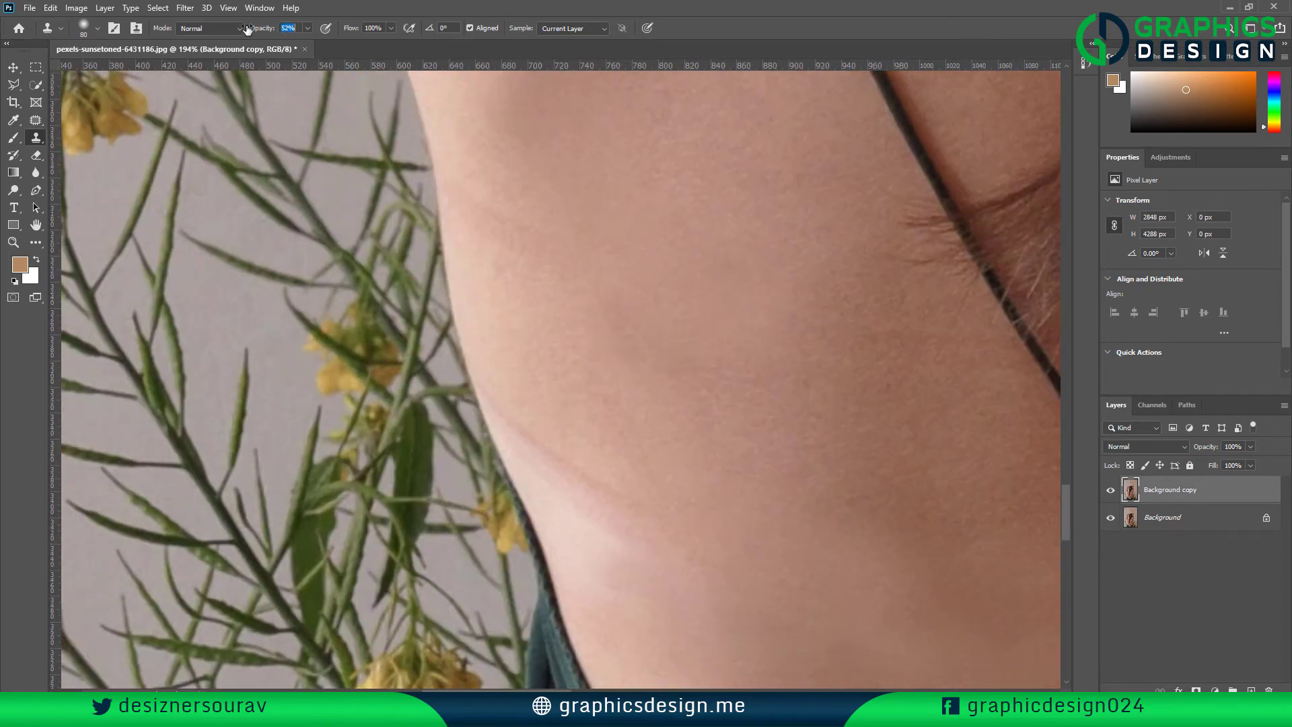
left_click_drag(248, 29, 244, 28)
scroll(609, 294, "down", 10)
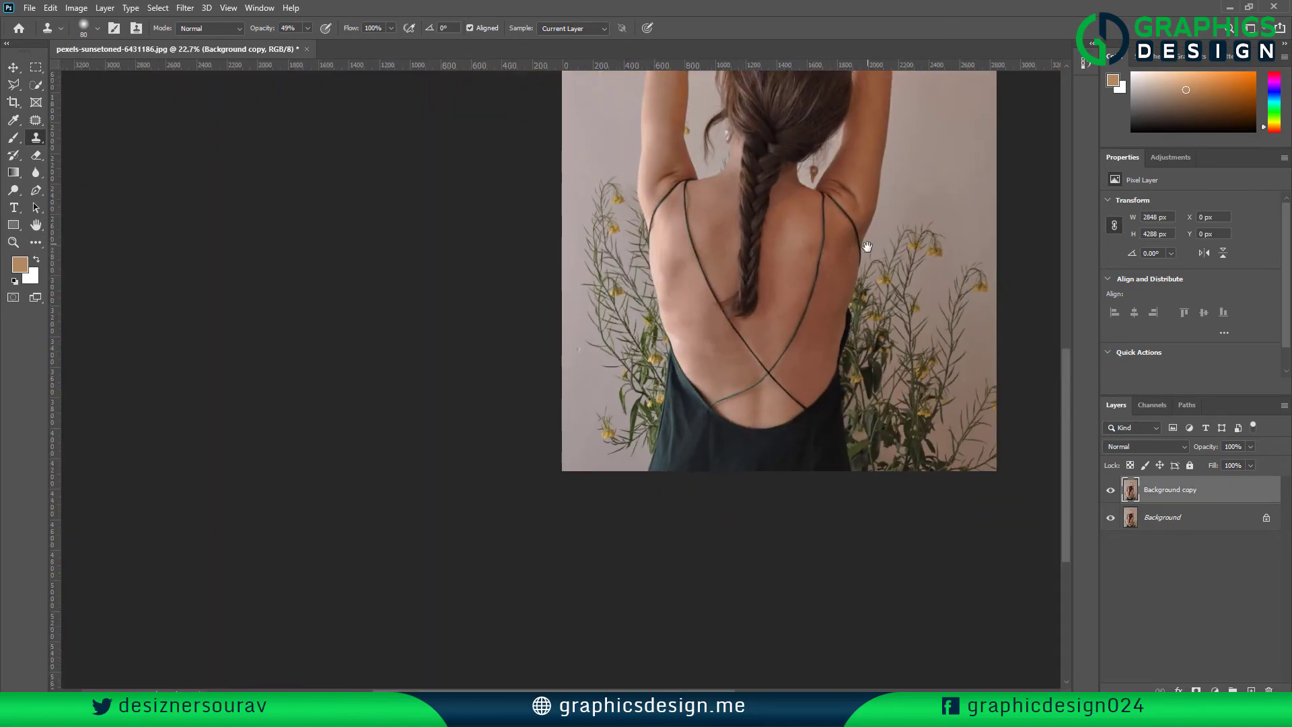
scroll(774, 244, "up", 4)
scroll(774, 307, "down", 3)
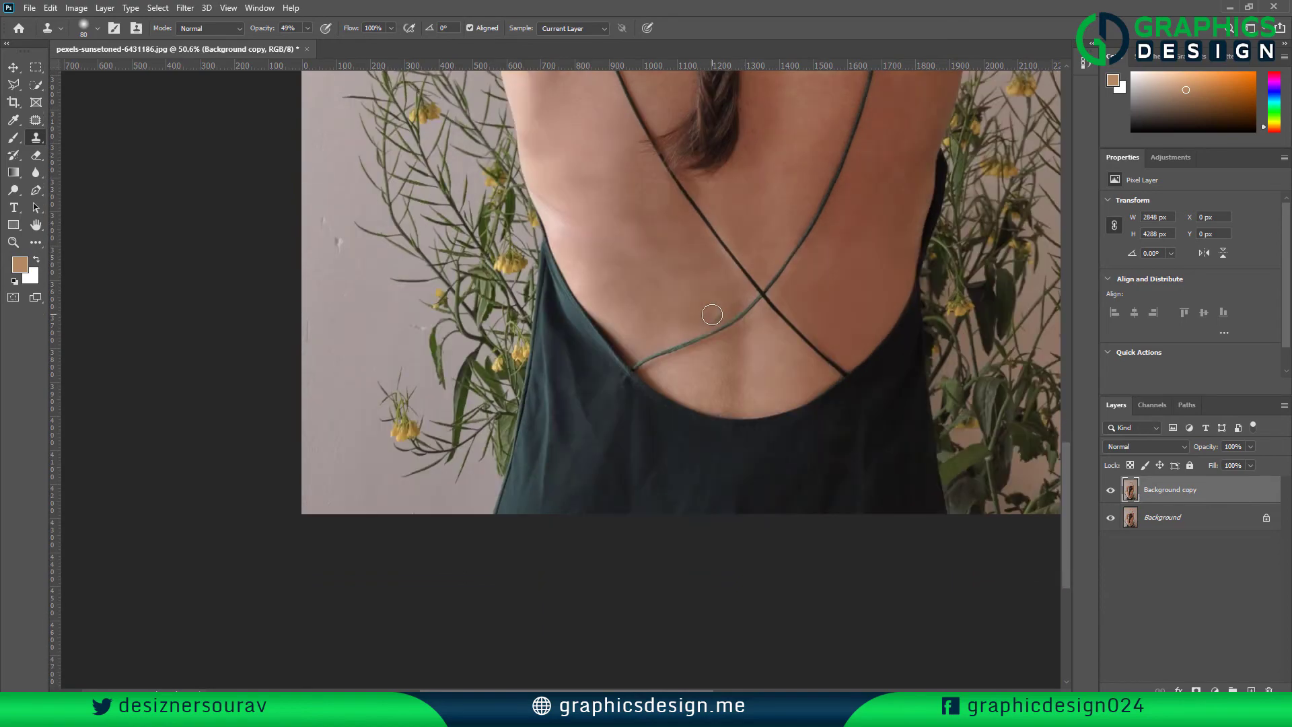
scroll(646, 296, "up", 6)
left_click(465, 174, "alt")
left_click_drag(486, 261, 515, 280)
left_click(507, 200, "alt")
left_click(523, 215)
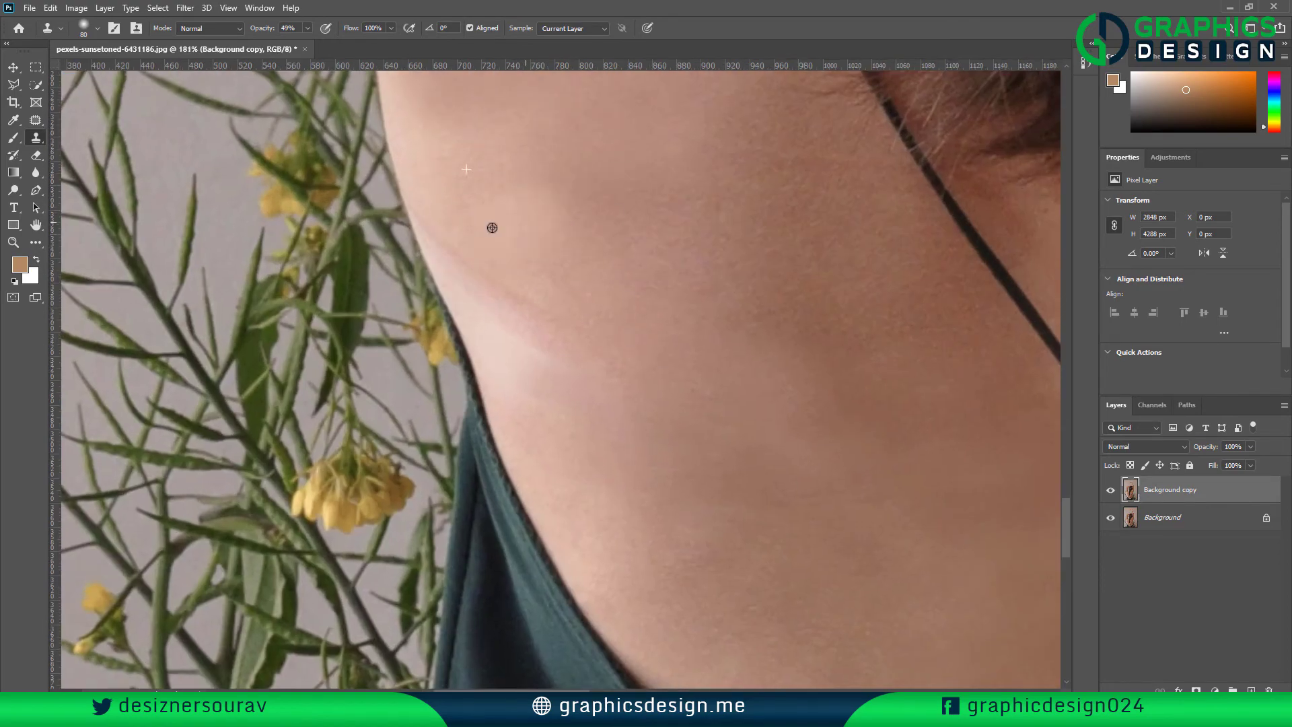
Clone skin from above over the rest of the pink tan line beside the dress edge at the left waist
left_click(493, 228, "alt")
left_click_drag(572, 366, 529, 351)
left_click(451, 167, "alt")
left_click_drag(532, 284, 576, 325)
Patch the long, narrow tan line between the straps on the left shoulder with clean skin and clear the selection
scroll(577, 391, "down", 5)
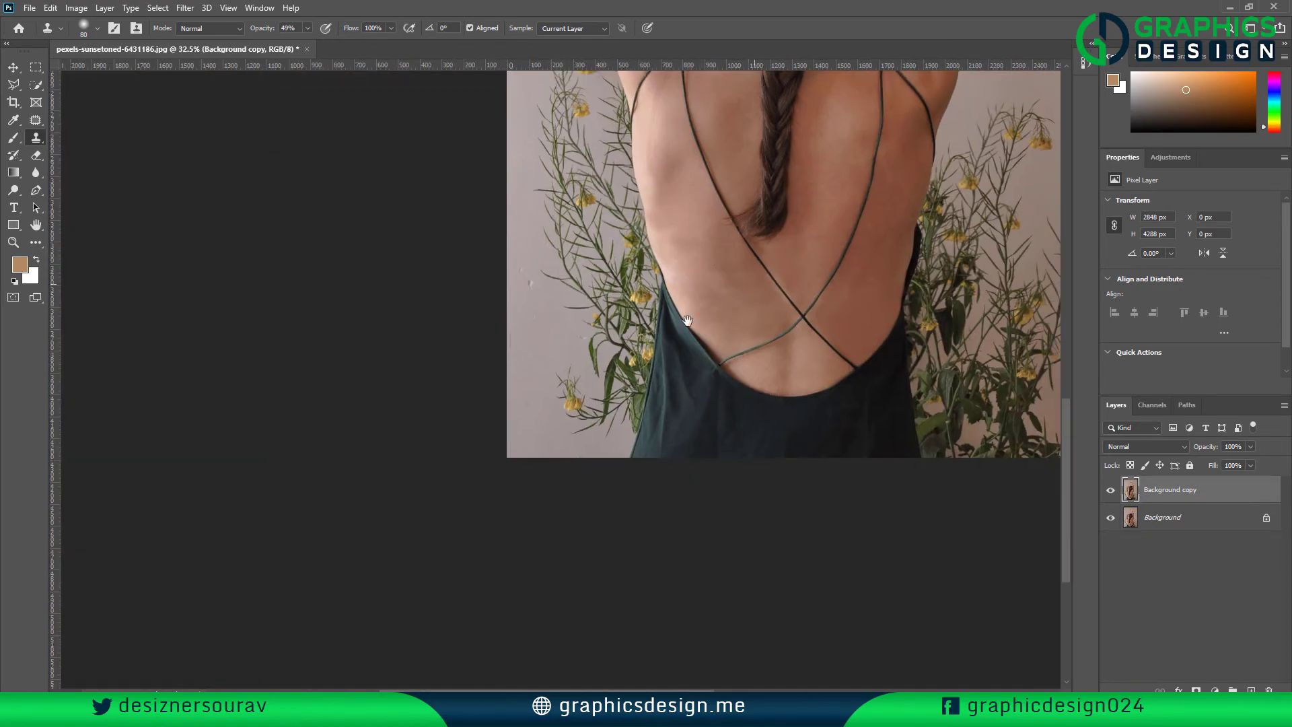
scroll(576, 391, "up", 3)
scroll(577, 391, "up", 3)
left_click_drag(514, 375, 524, 233)
key("j")
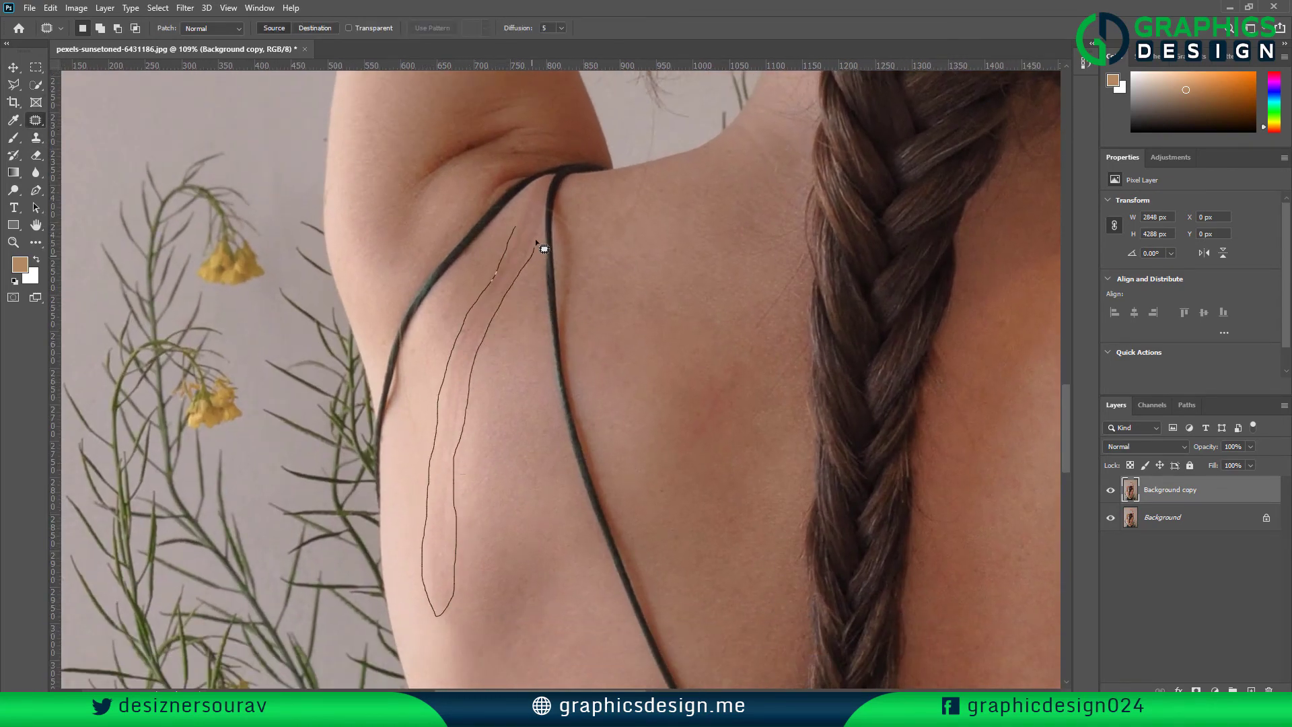
left_click_drag(536, 241, 517, 227)
mouse_move(519, 259)
left_mouse_down()
mouse_move(563, 390)
mouse_move(724, 186)
left_mouse_up()
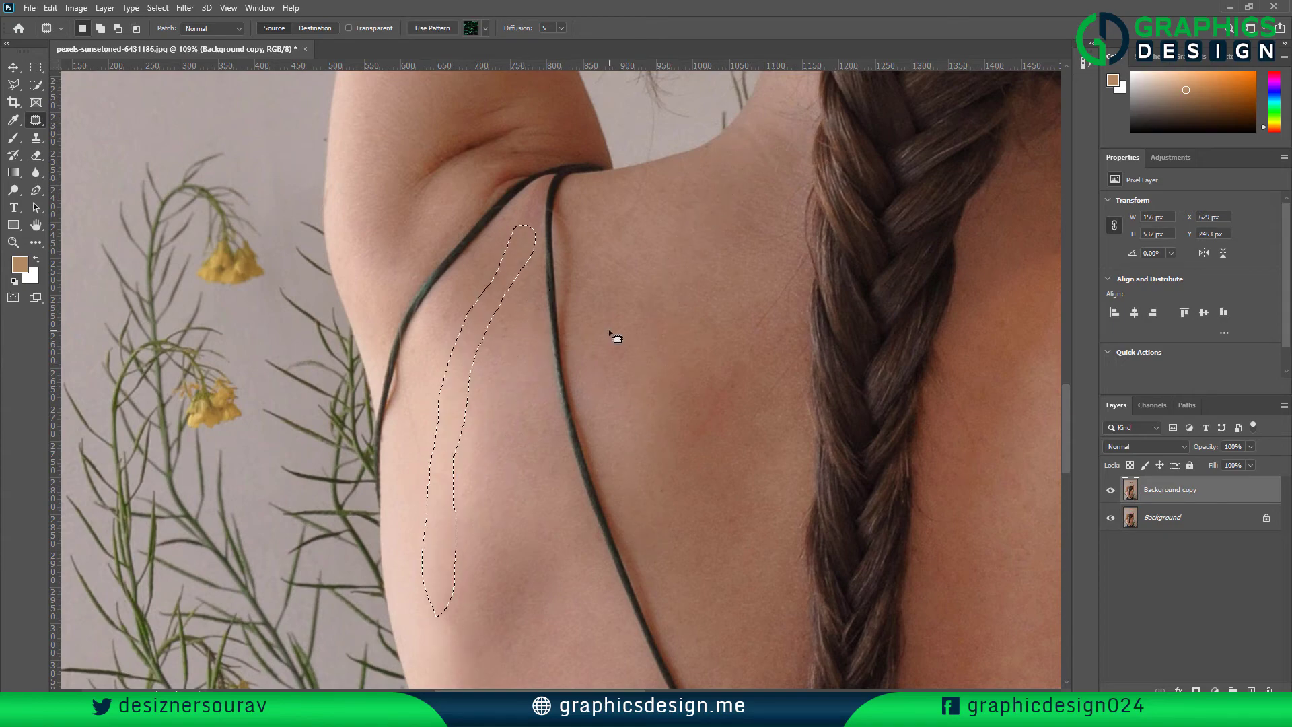
key("ctrl+d")
Duplicate the retouched Background copy layer and open the SkinFiner filter on the duplicate
scroll(617, 339, "down", 5)
scroll(451, 407, "up", 4)
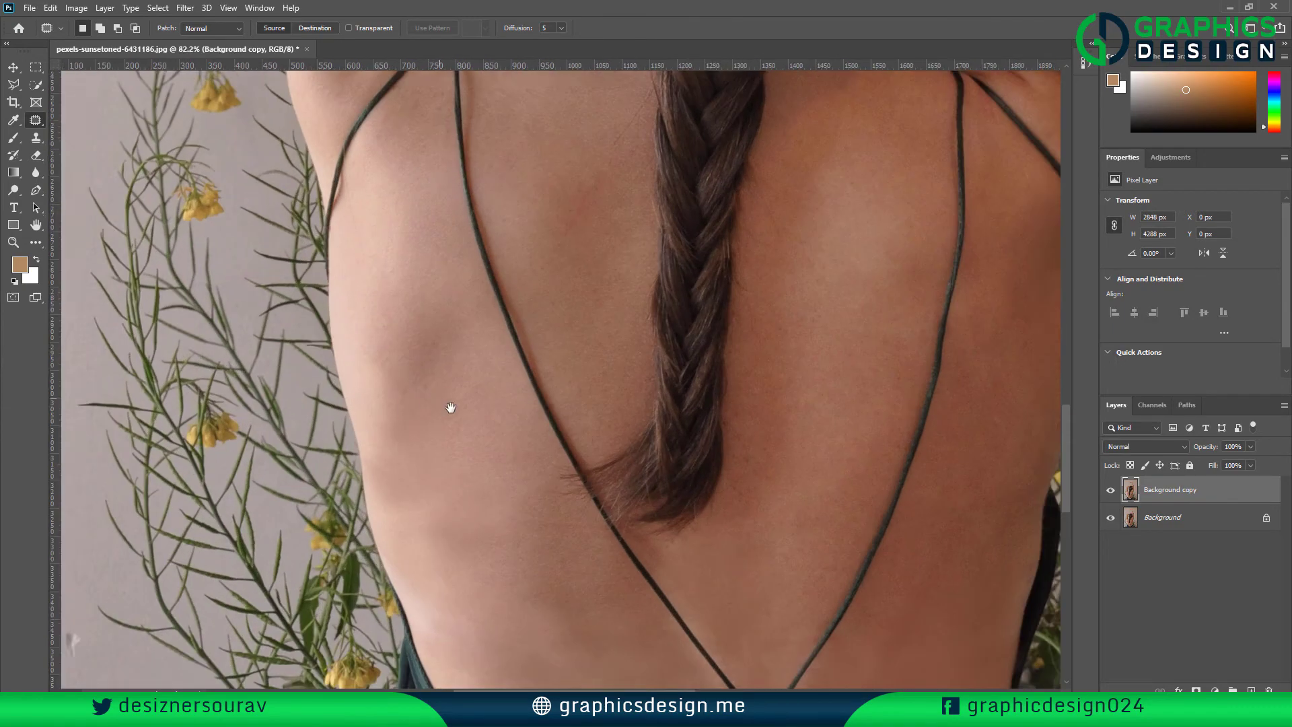
scroll(451, 407, "down", 5)
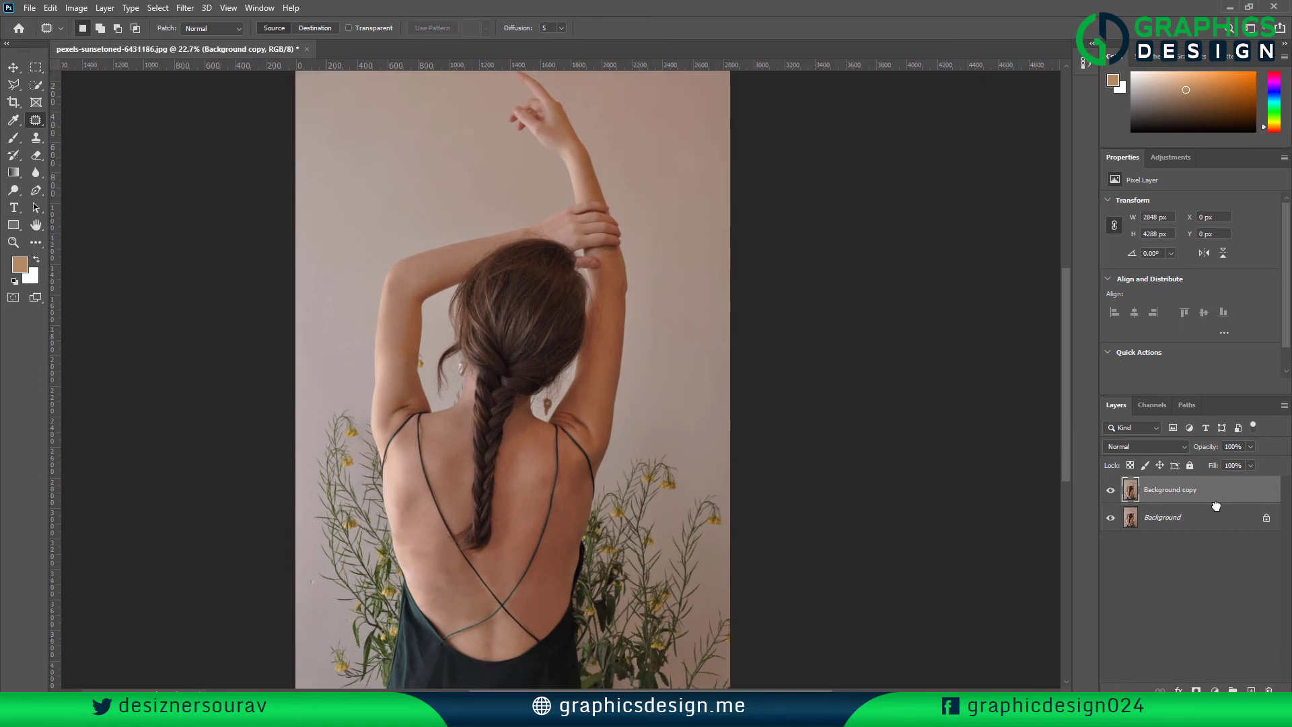
key("ctrl+j")
left_click(228, 8)
mouse_move(240, 294)
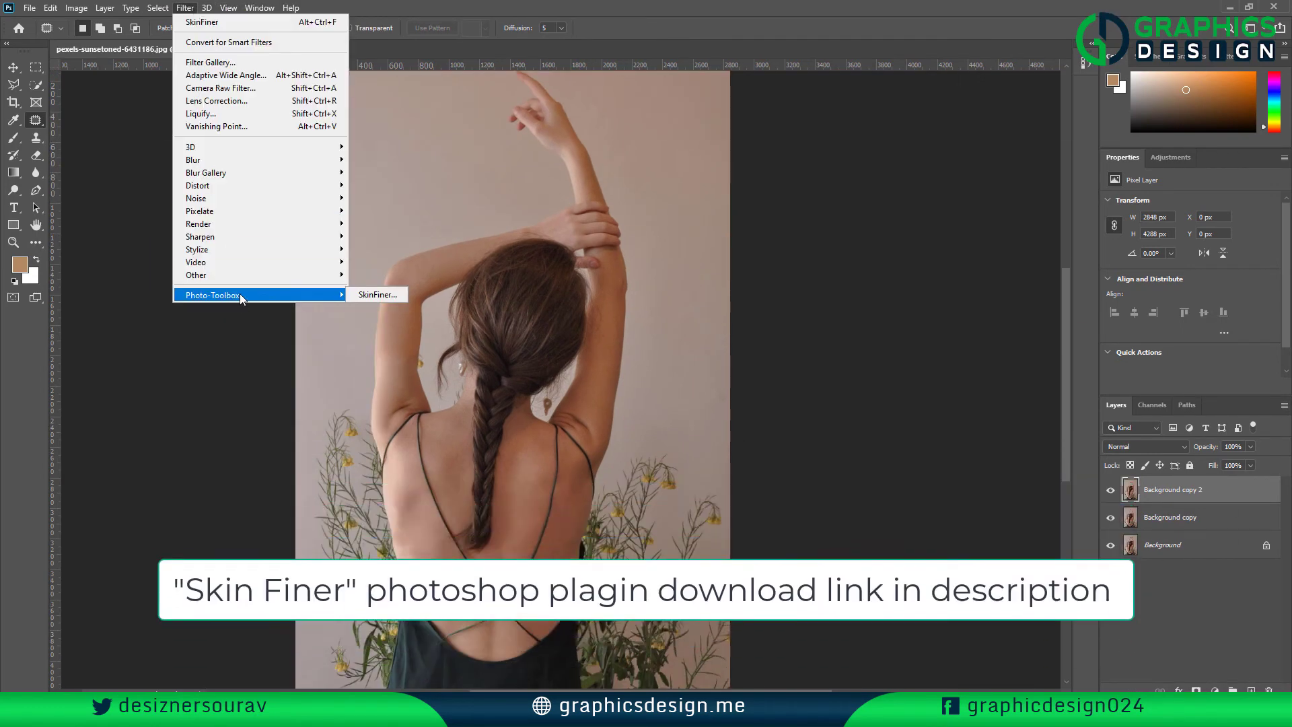
left_click(378, 295)
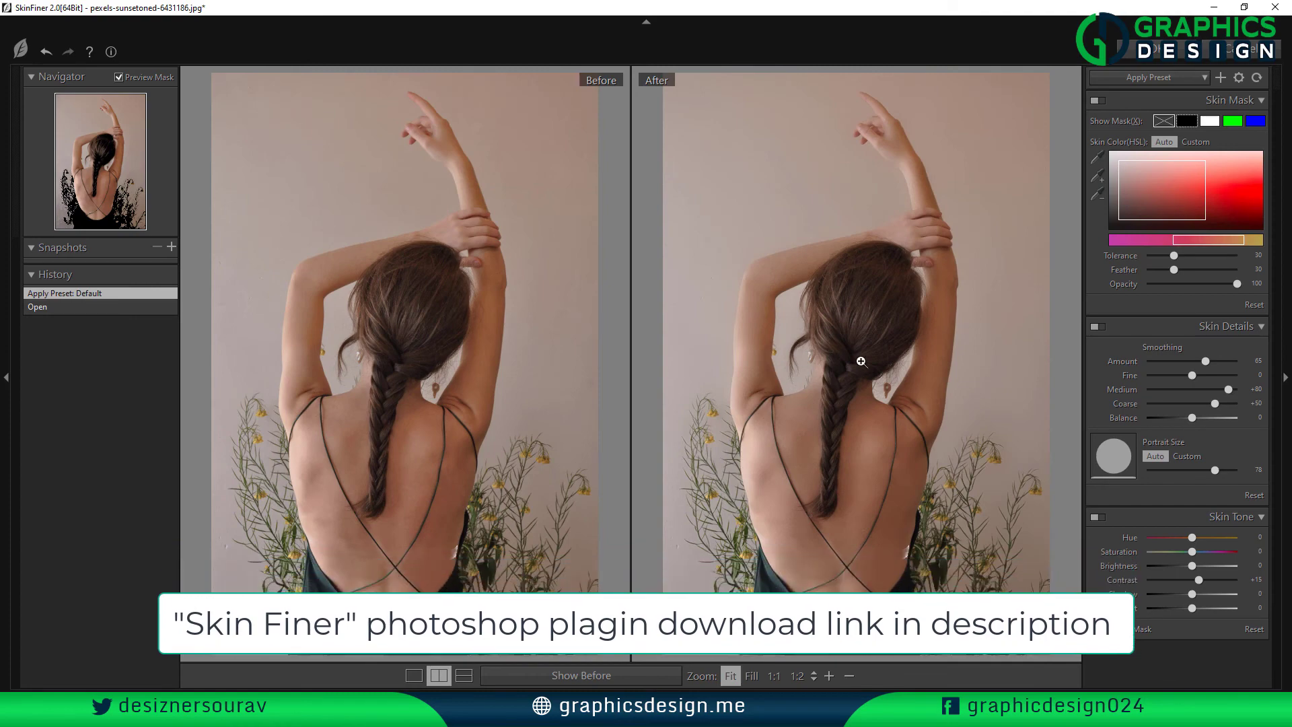
Compare the skin before and after smoothing at 1:1 zoom across the lower back, shoulder and neck
left_click(891, 532)
left_click_drag(891, 548, 894, 340)
left_click_drag(560, 361, 741, 358)
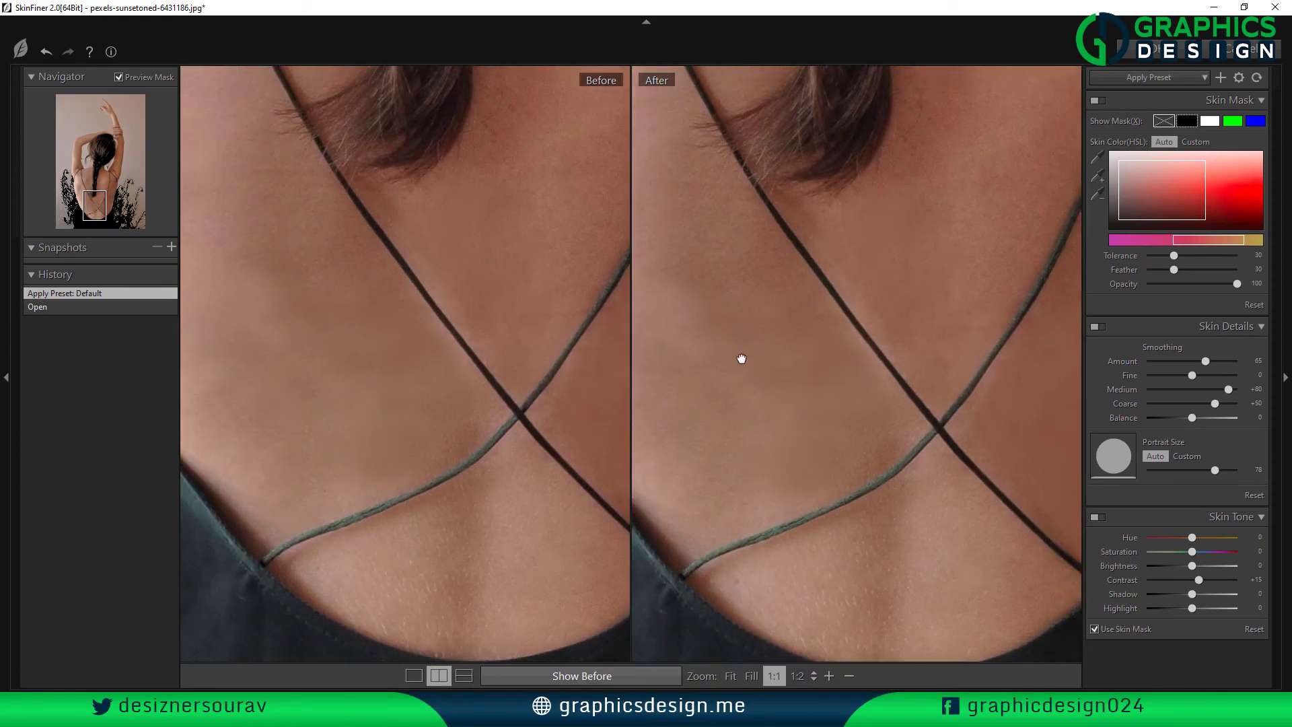
left_click_drag(960, 199, 839, 372)
left_click_drag(577, 374, 862, 562)
left_click_drag(984, 117, 823, 421)
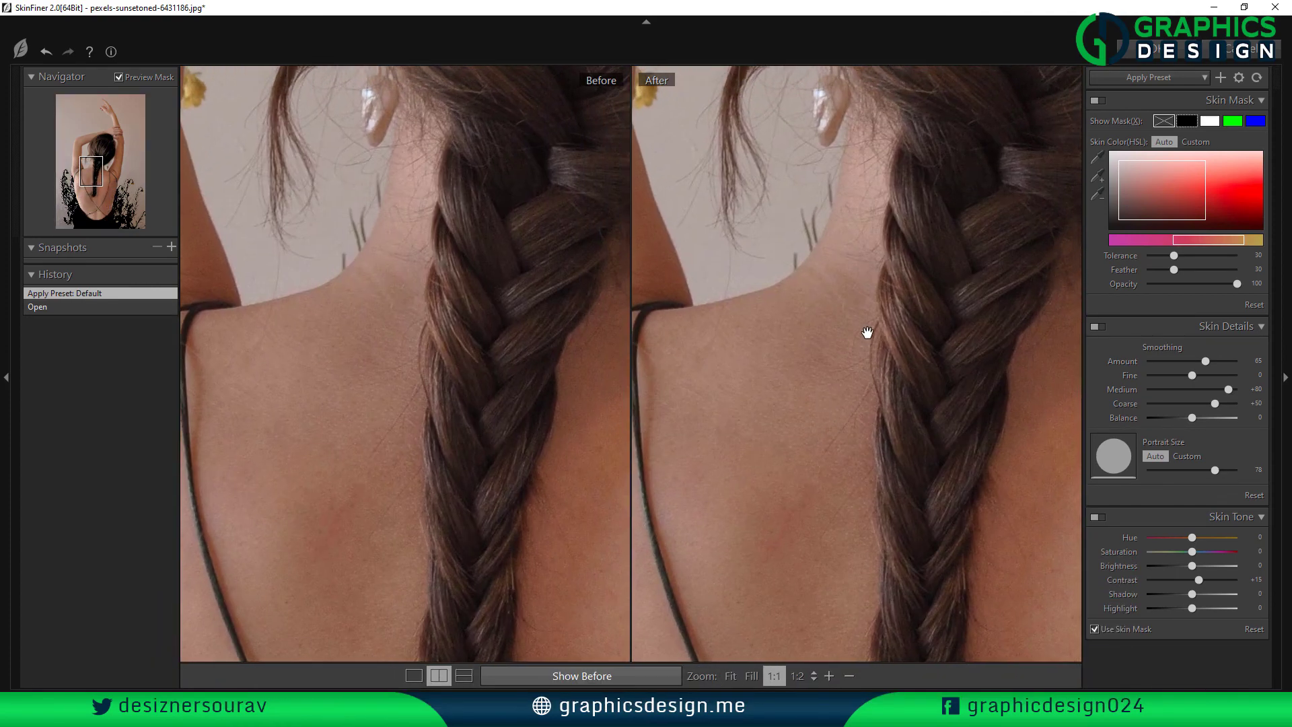
Set the skin smoothing to Fine +13 and Amount 67, then apply the SkinFiner filter
left_click(850, 676)
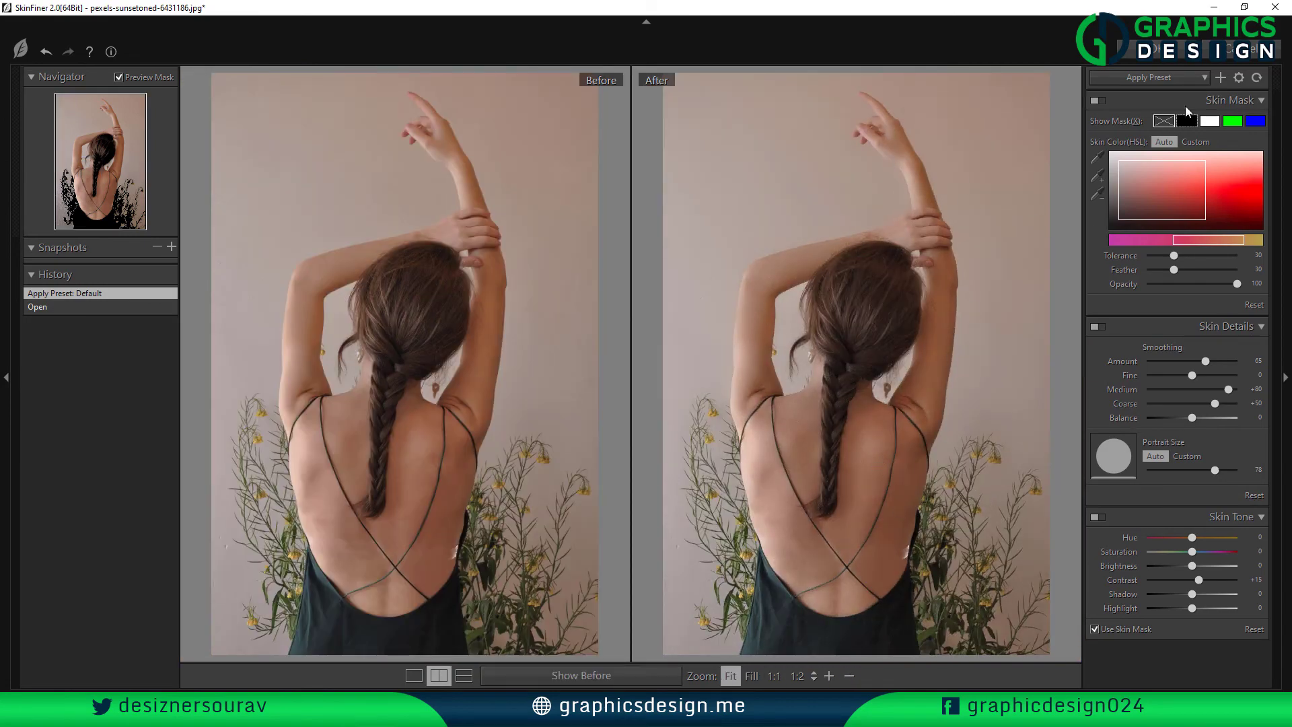
left_click(1197, 375)
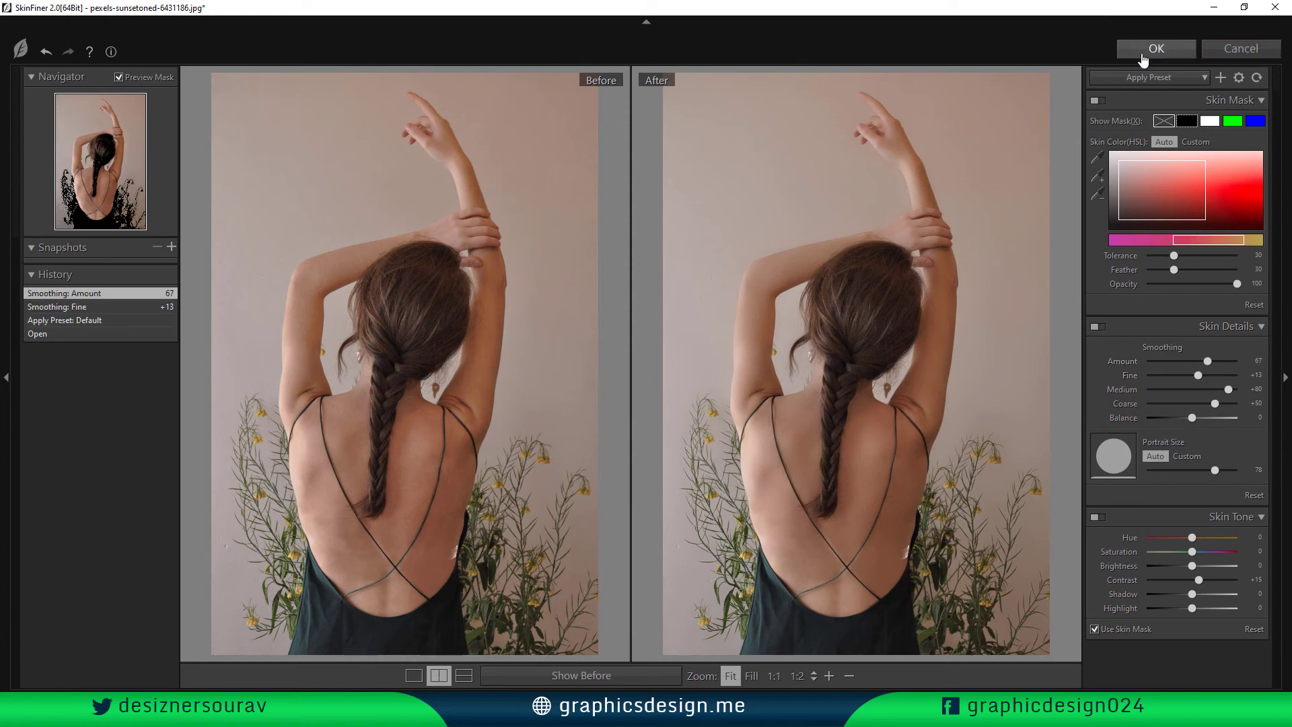
left_click(1152, 49)
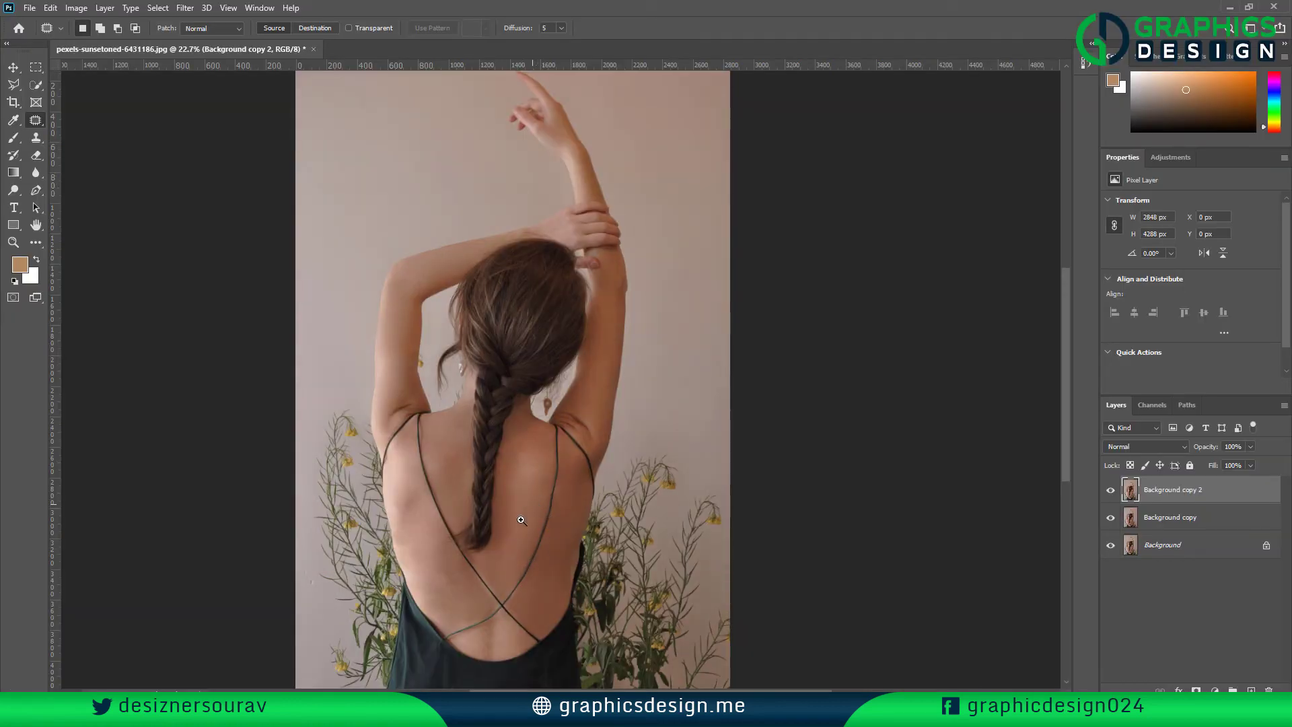
Duplicate the smoothed Background copy 2 layer and open the Camera Raw Filter on the duplicate
scroll(522, 520, "down", 2)
scroll(648, 547, "up", 3)
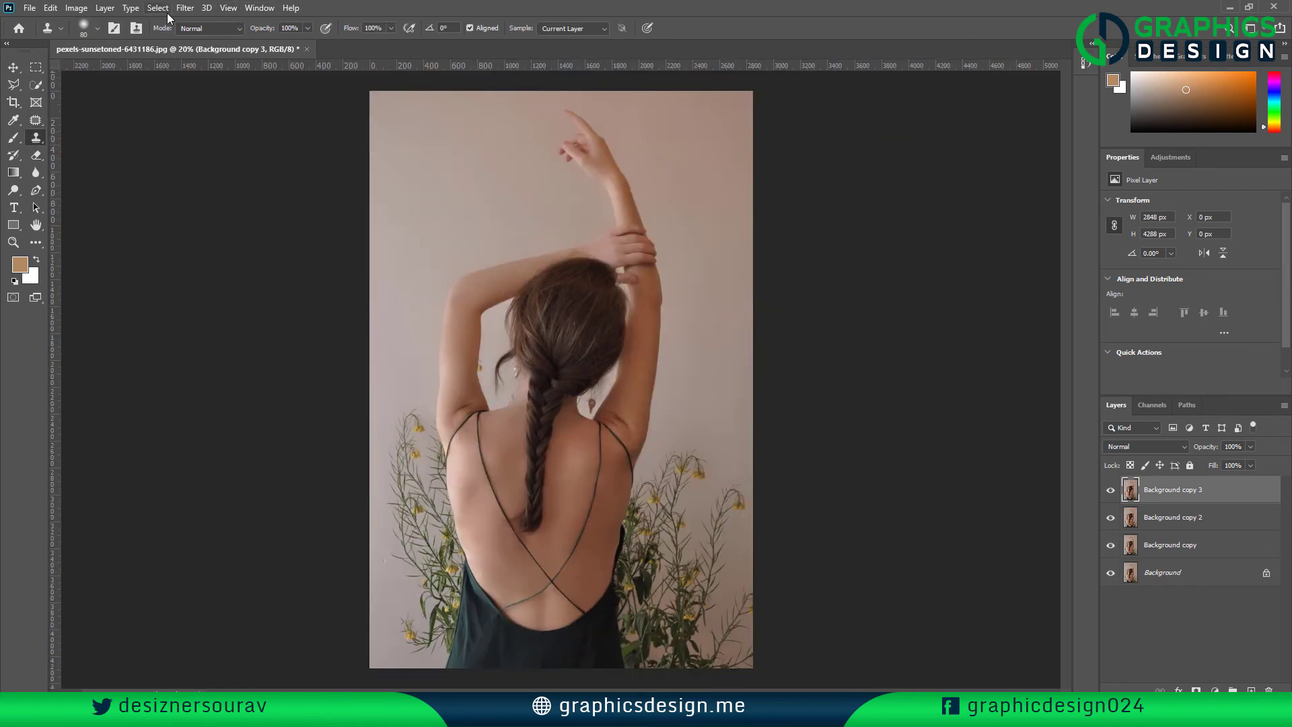
left_click(186, 9)
left_click(220, 88)
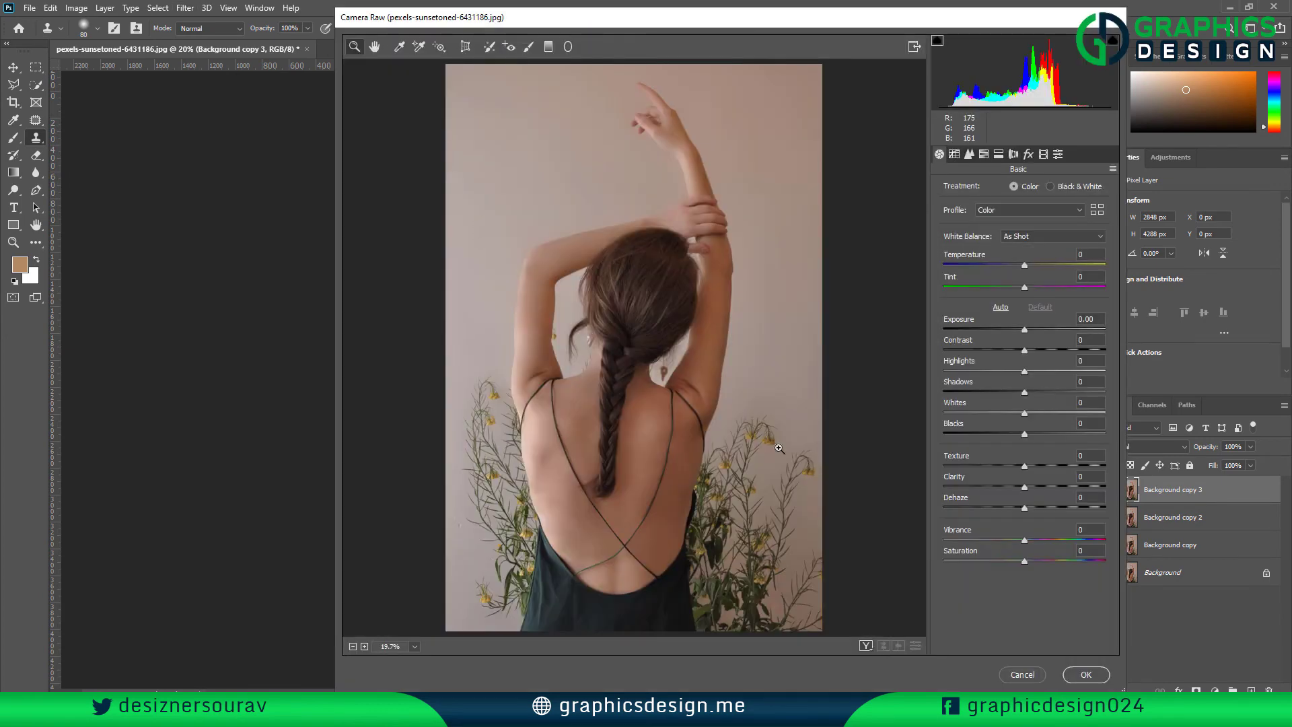
Set Saturation to +14, Vibrance to +13 and Highlights to -23, raise Shadows slightly, and apply the Camera Raw adjustments
left_click_drag(1025, 560, 1036, 540)
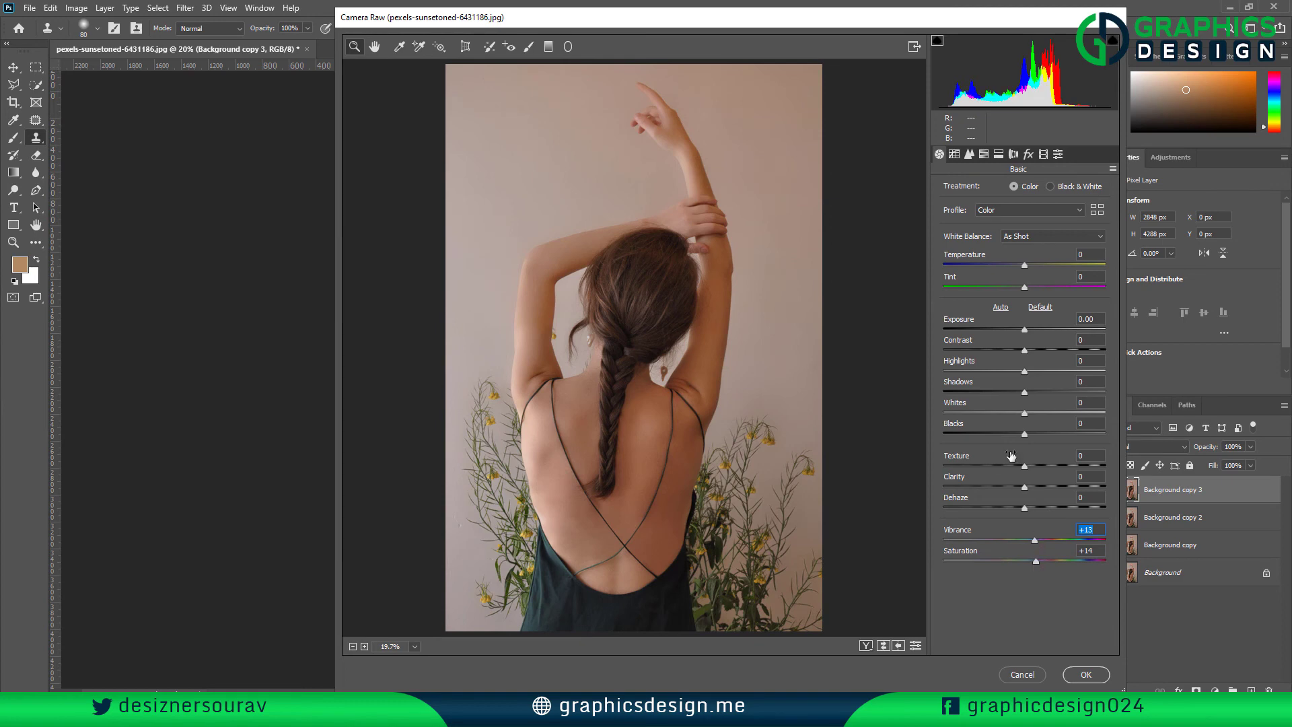
left_click_drag(1021, 375, 1007, 375)
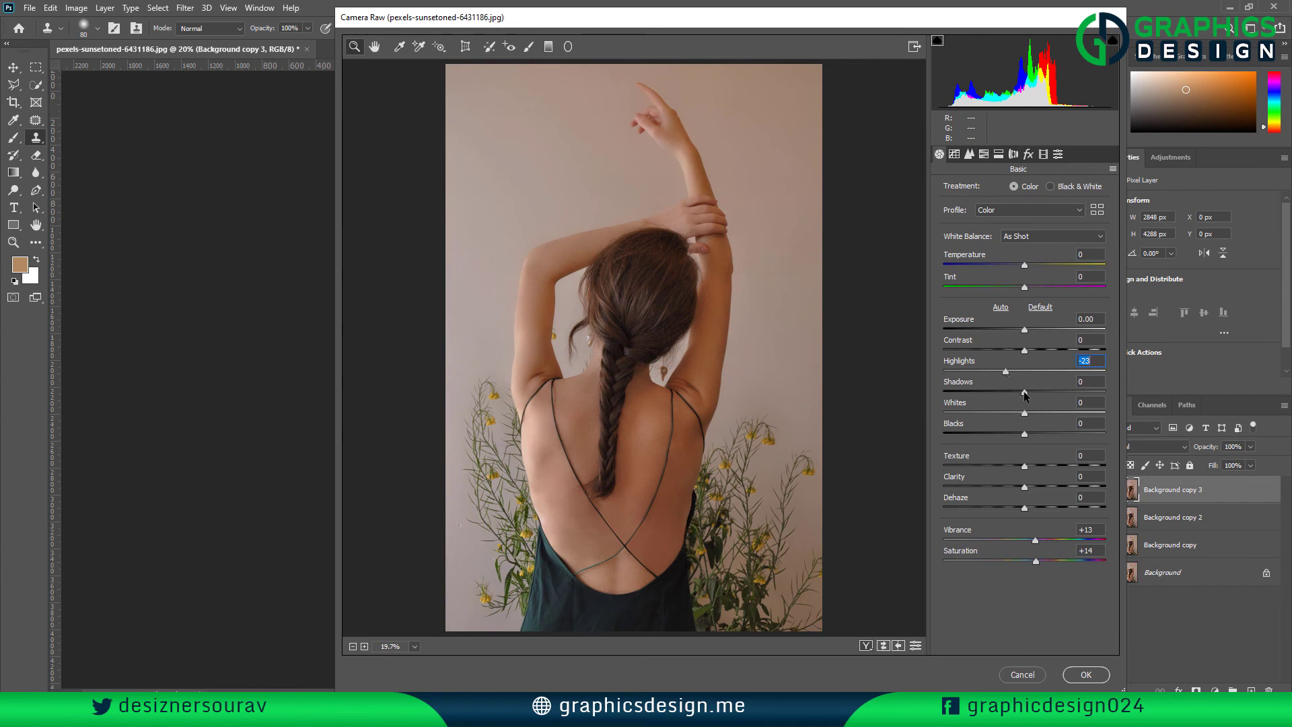
left_click_drag(1023, 391, 1027, 392)
left_click(1084, 676)
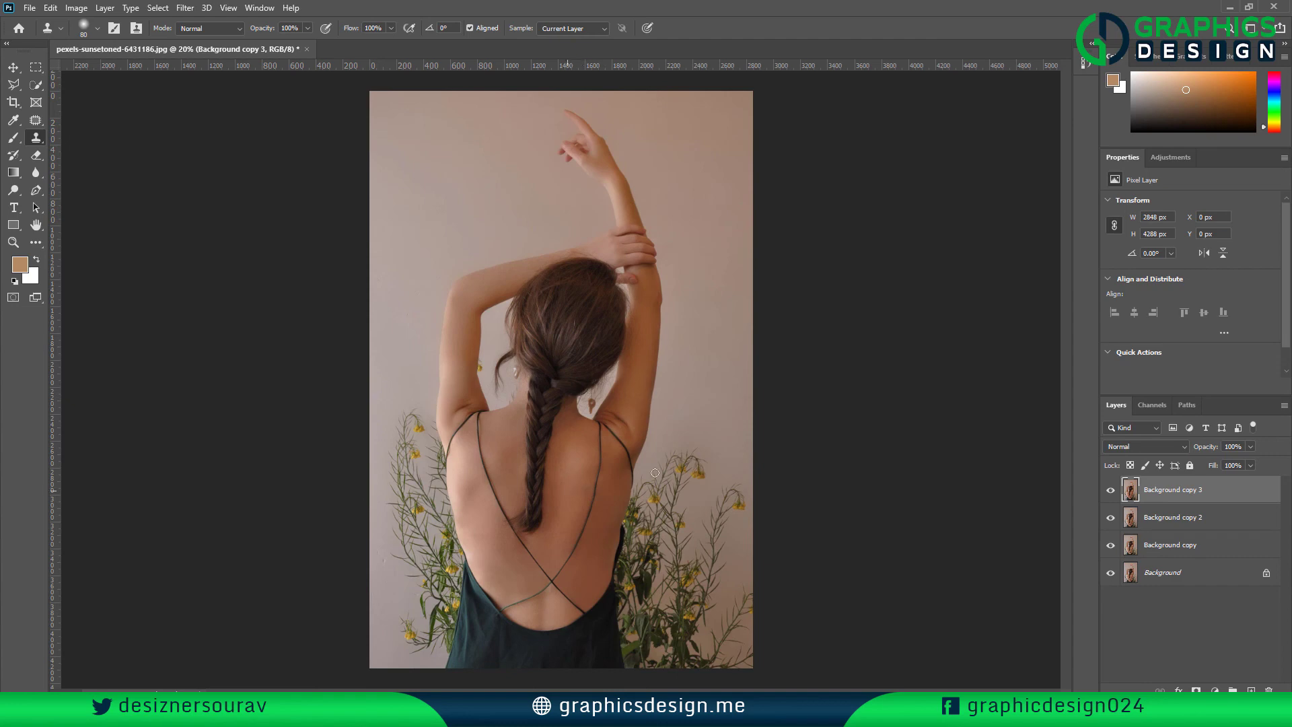
Compare the finished retouch with the original Background by toggling the copied layers' visibility, and inspect the arms, hair and back
left_click(1109, 495)
left_click(1110, 495)
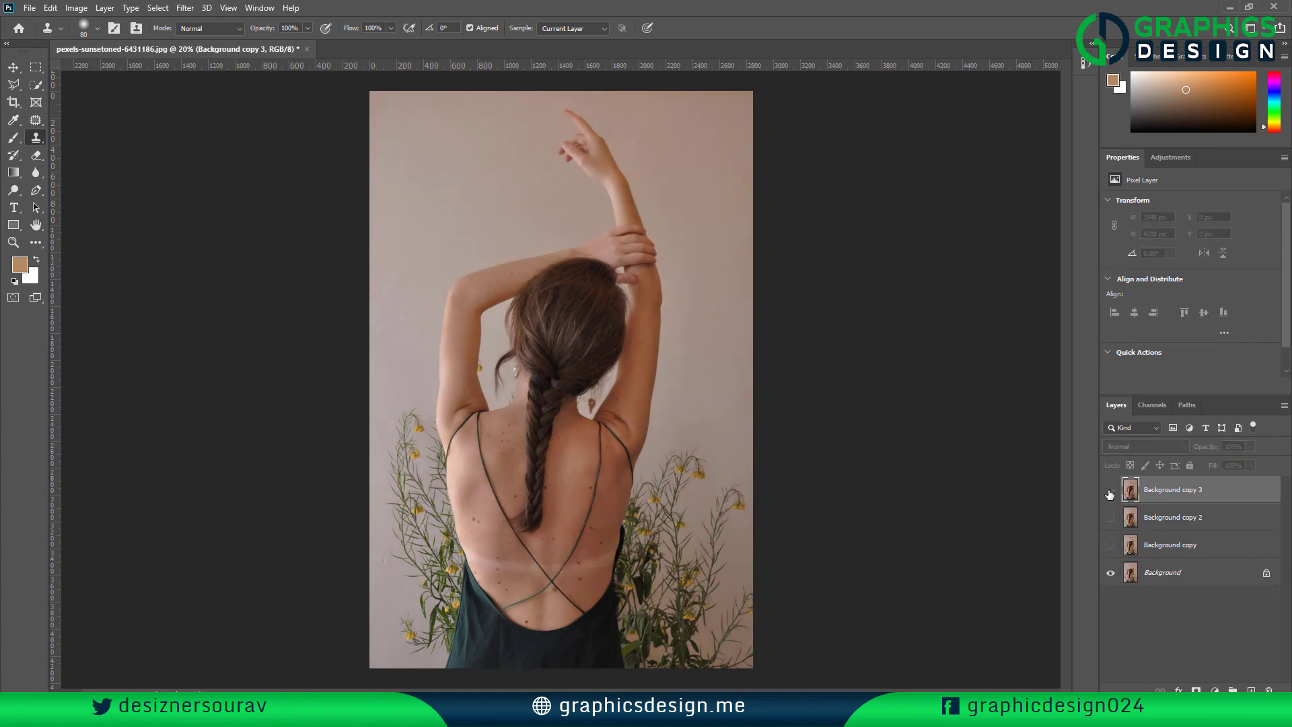
left_click(1110, 494)
scroll(660, 459, "up", 2)
scroll(659, 459, "up", 2)
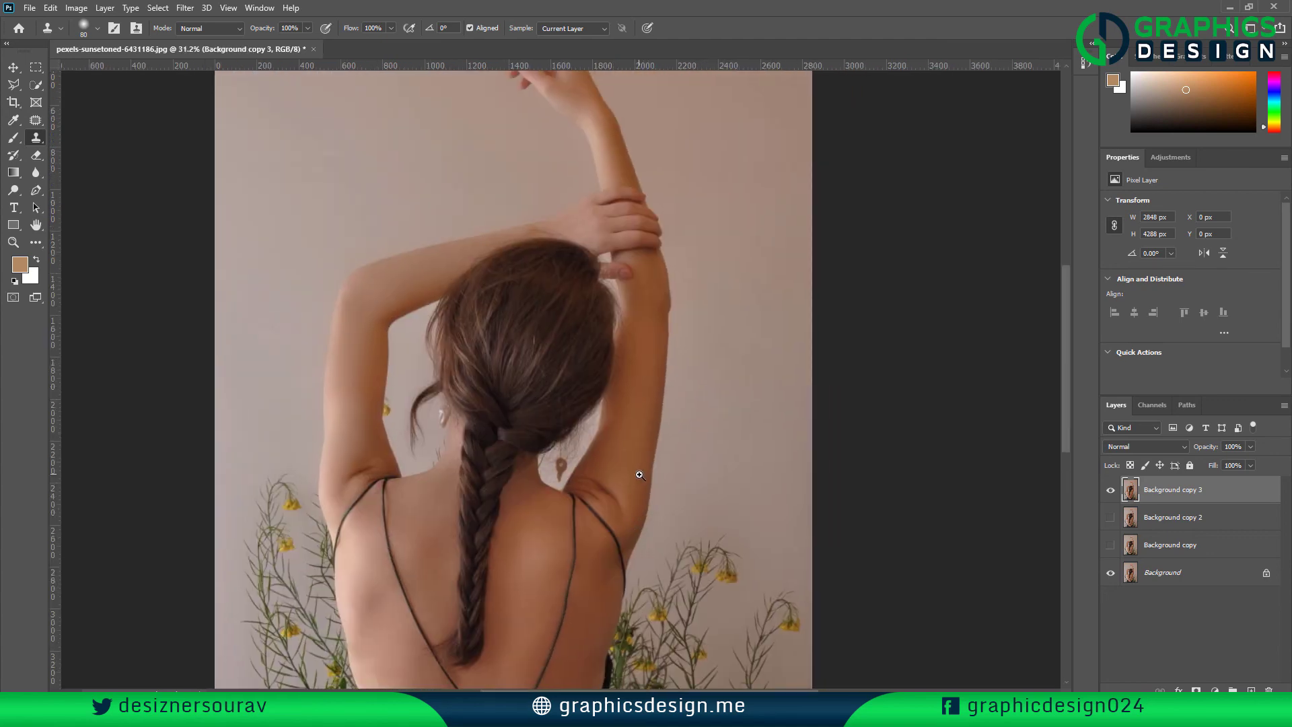
left_click_drag(660, 509, 741, 510)
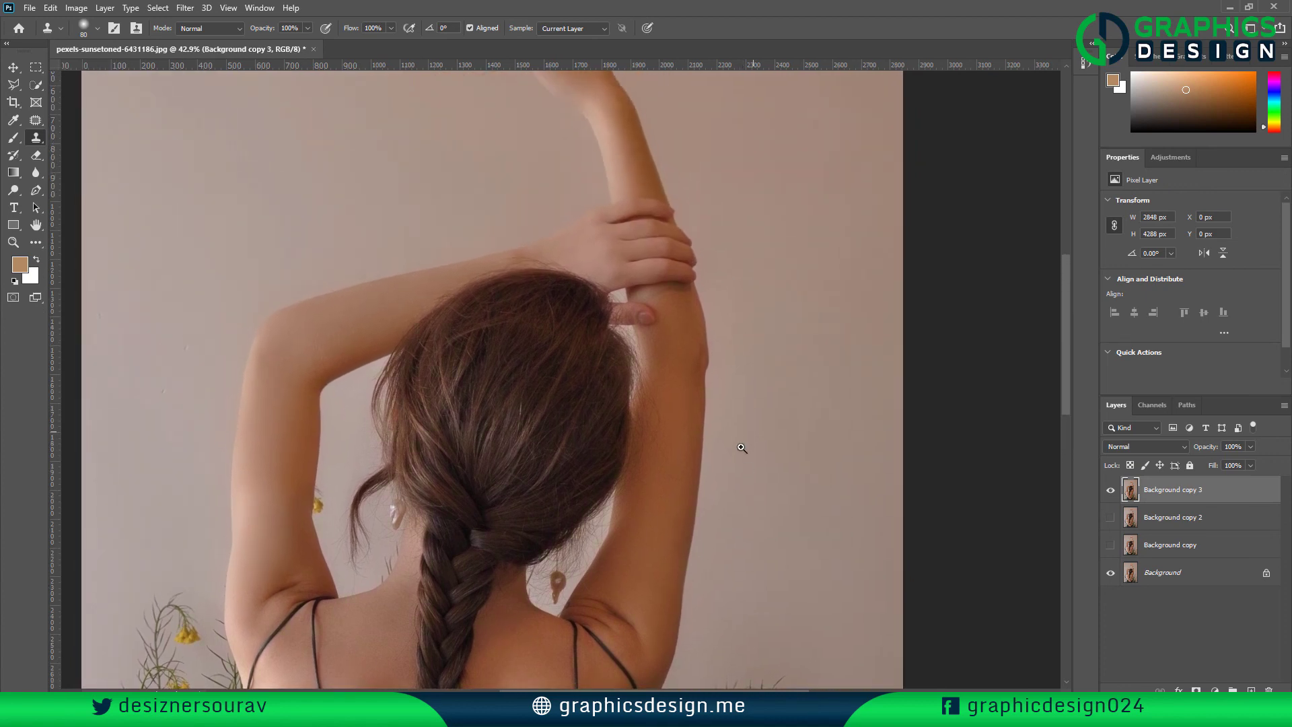
scroll(689, 344, "down", 3)
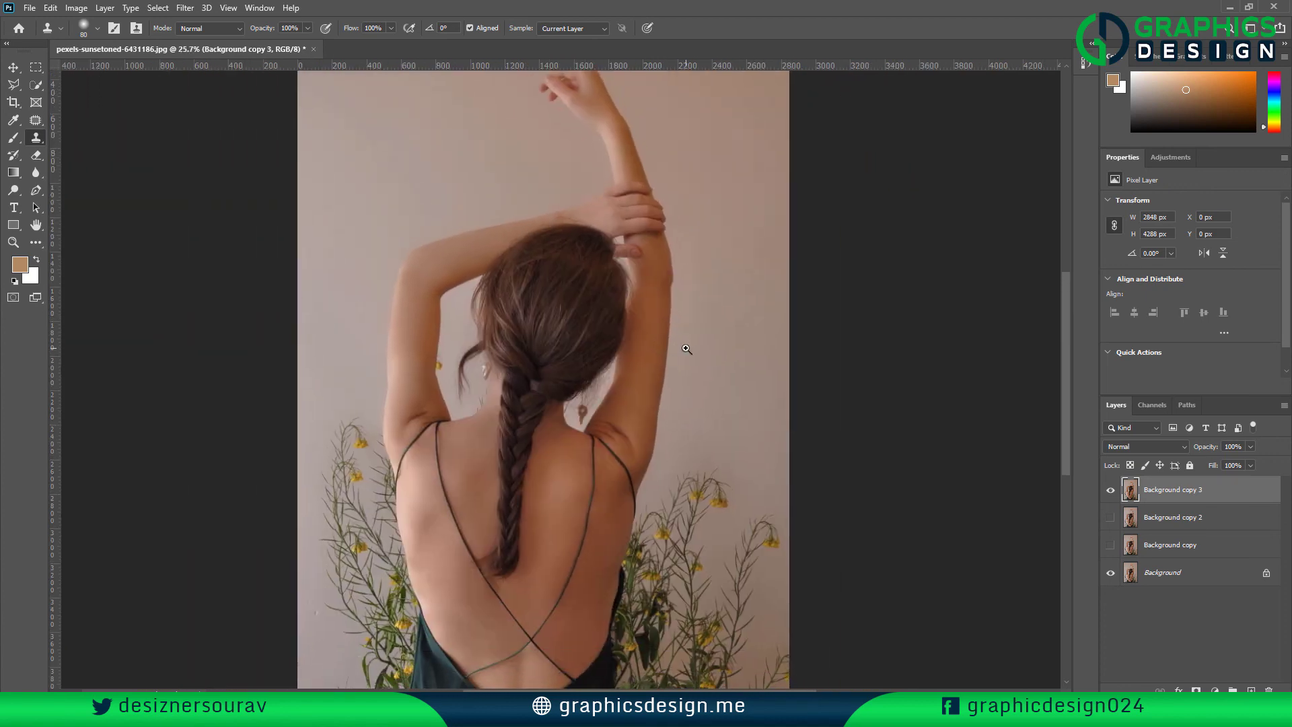